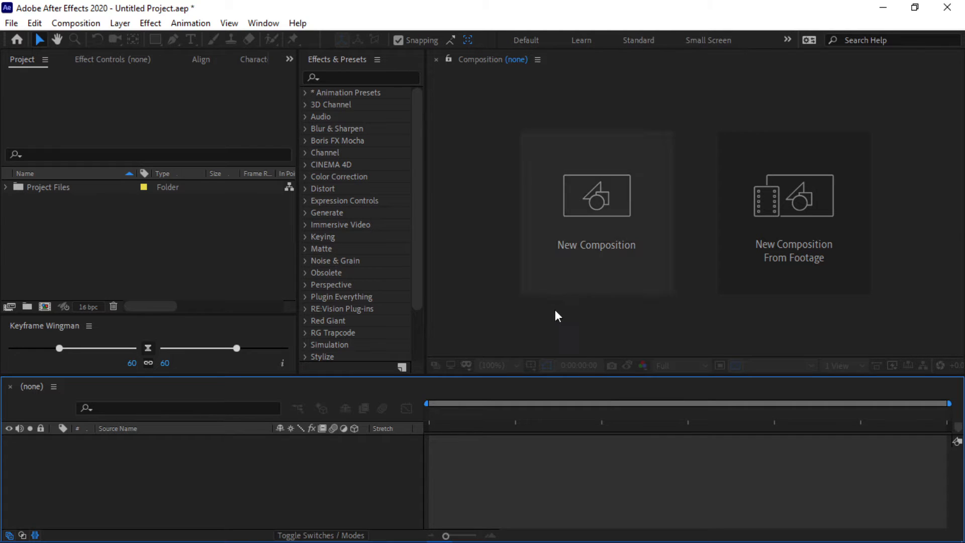
# Start a new composition and name it Render.
pyautogui.click(611, 234)
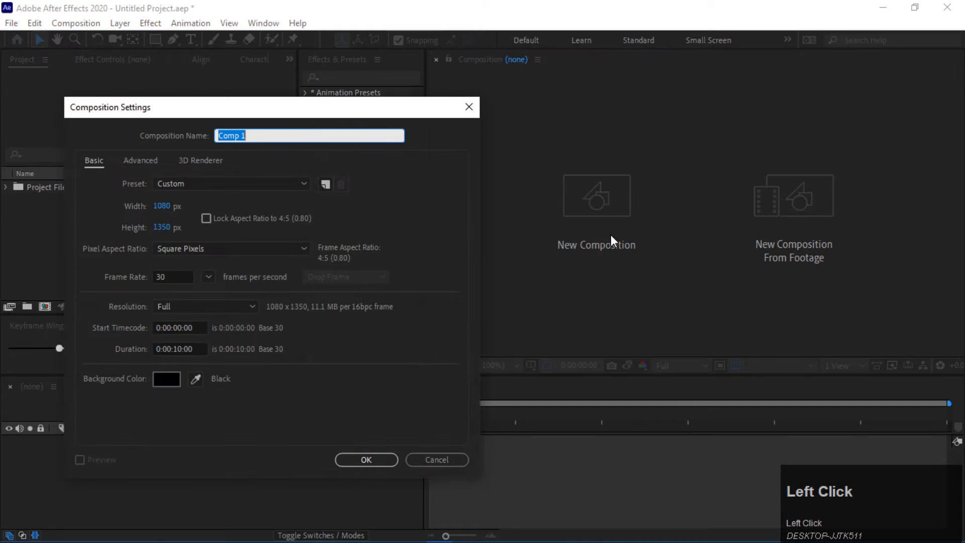
pyautogui.moveTo(309, 114); pyautogui.dragTo(463, 117)
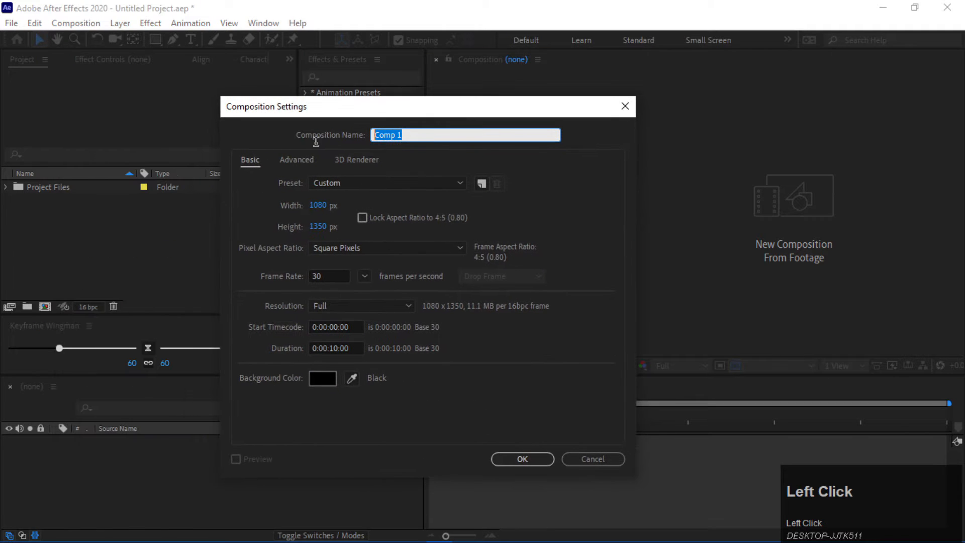
pyautogui.write('rend')
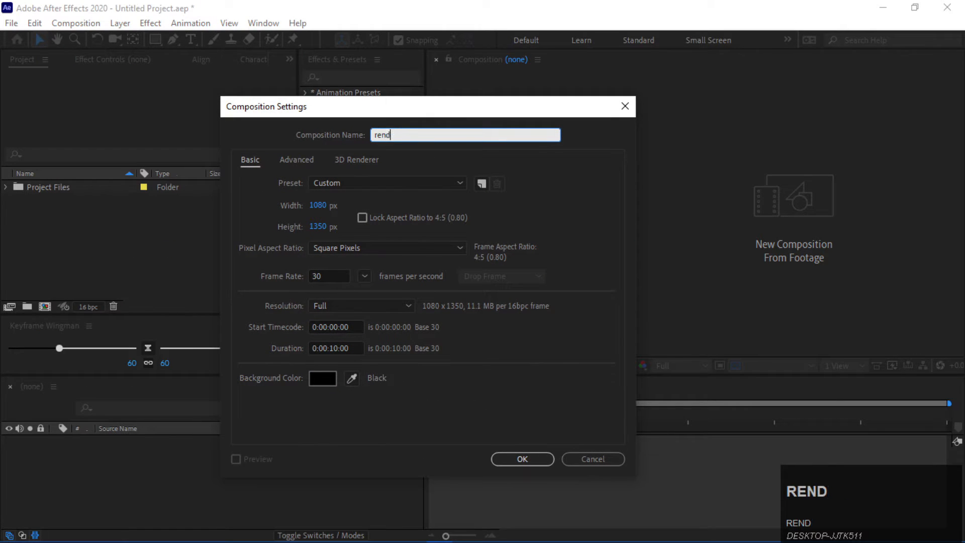
pyautogui.write('er')
pyautogui.moveTo(378, 137); pyautogui.dragTo(318, 137)
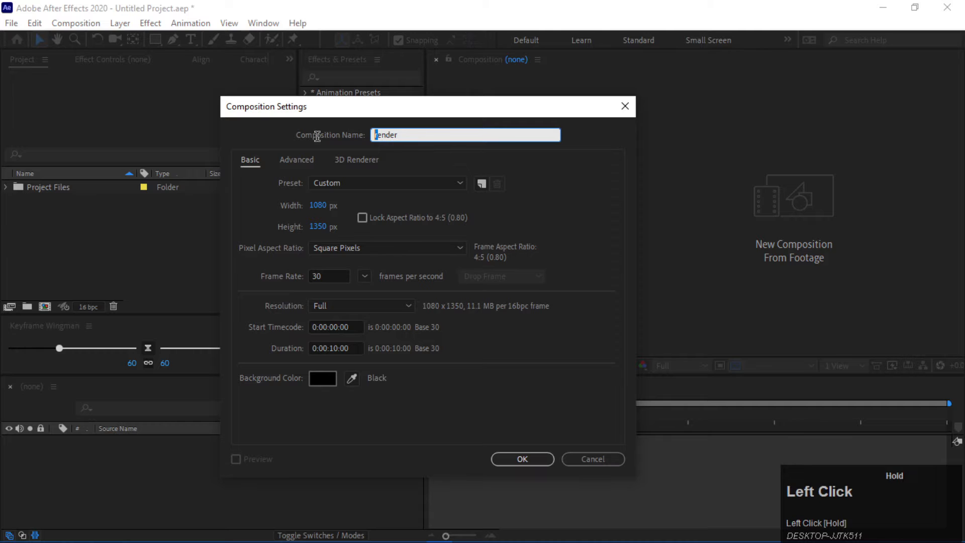
pyautogui.write('R')
pyautogui.click(502, 209)
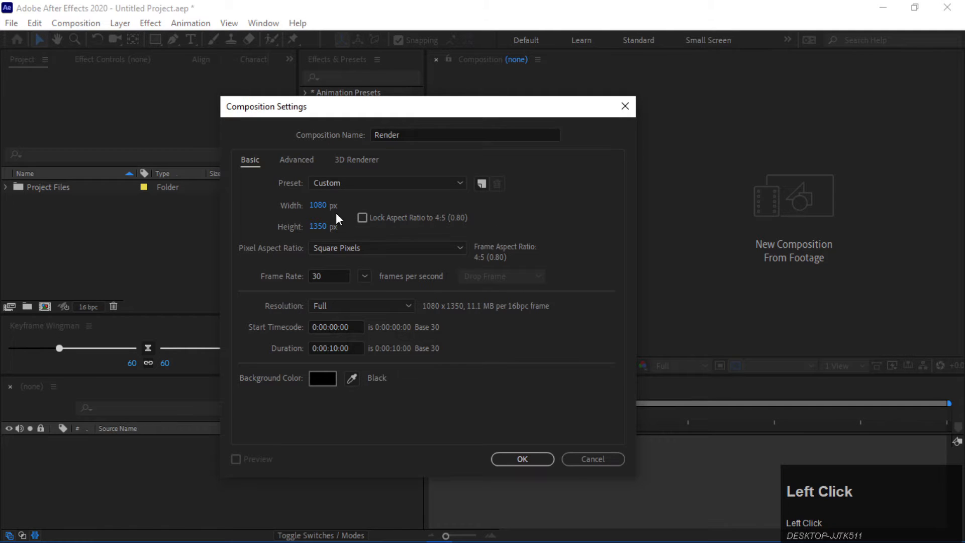
# Create the Render composition at 1080 × 1350 px, 30 frames per second and 10 seconds, with a black 000000 background.
pyautogui.click(335, 227)
pyautogui.click(409, 273)
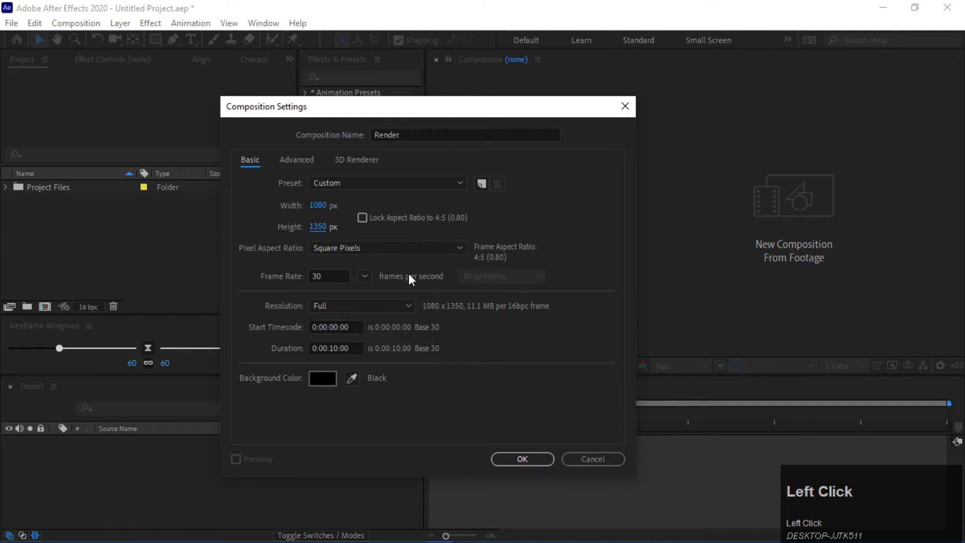
pyautogui.click(333, 276)
pyautogui.click(415, 323)
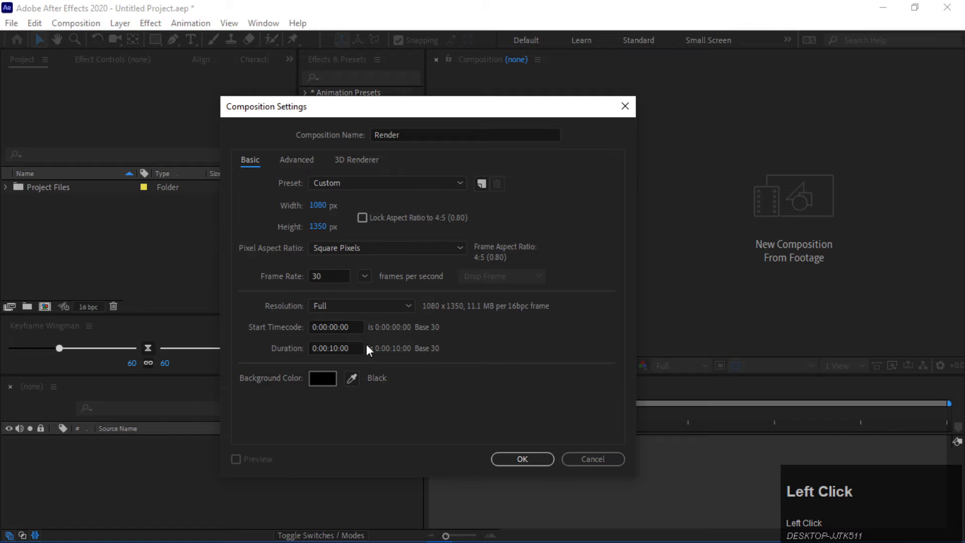
pyautogui.click(322, 348)
pyautogui.click(410, 365)
pyautogui.click(323, 378)
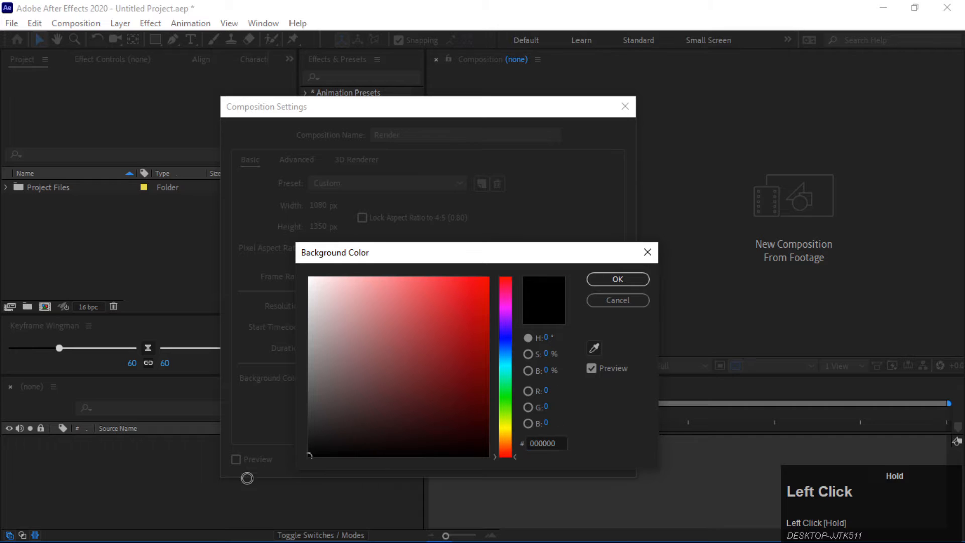
pyautogui.click(617, 280)
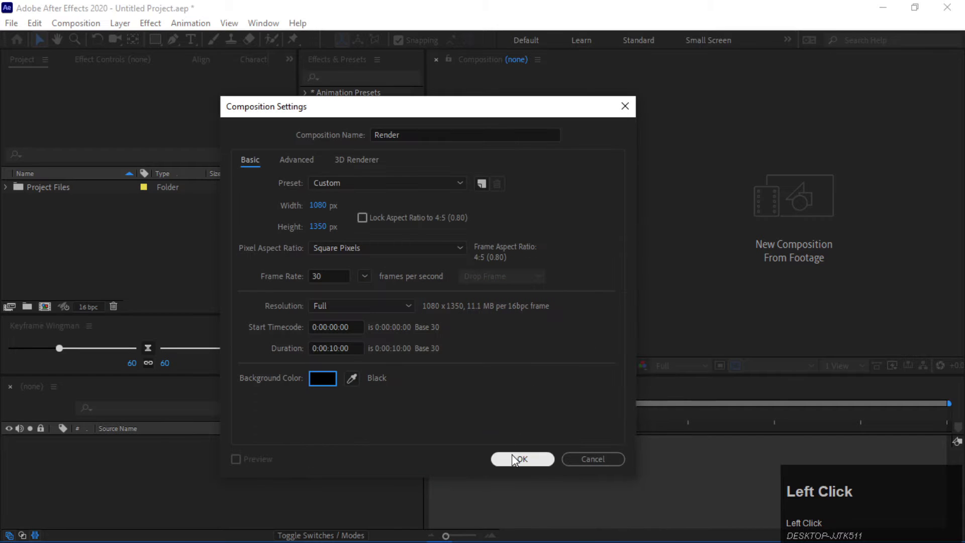
pyautogui.click(515, 459)
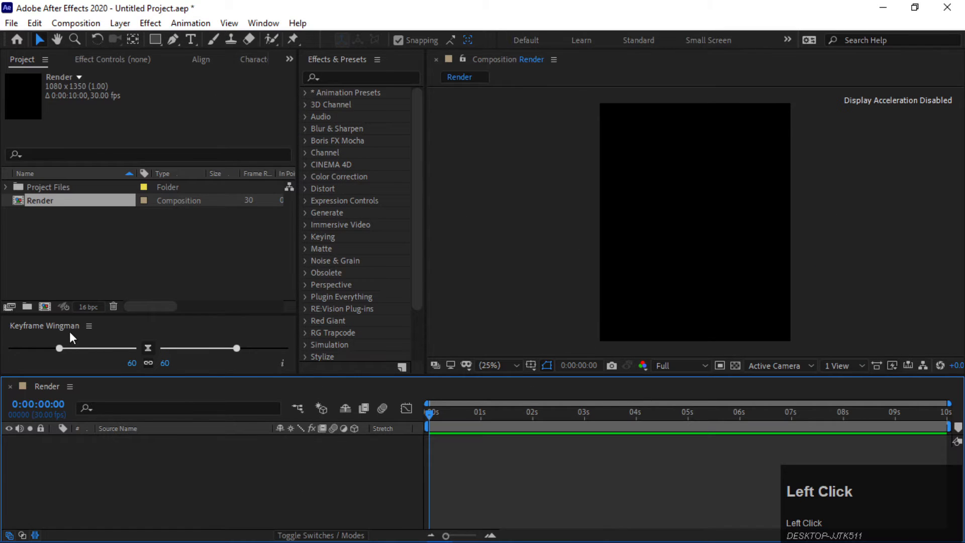
# Create another composition named Image 1 with the same 1080 × 1350 px, 30 fps, 10-second settings.
pyautogui.click(45, 306)
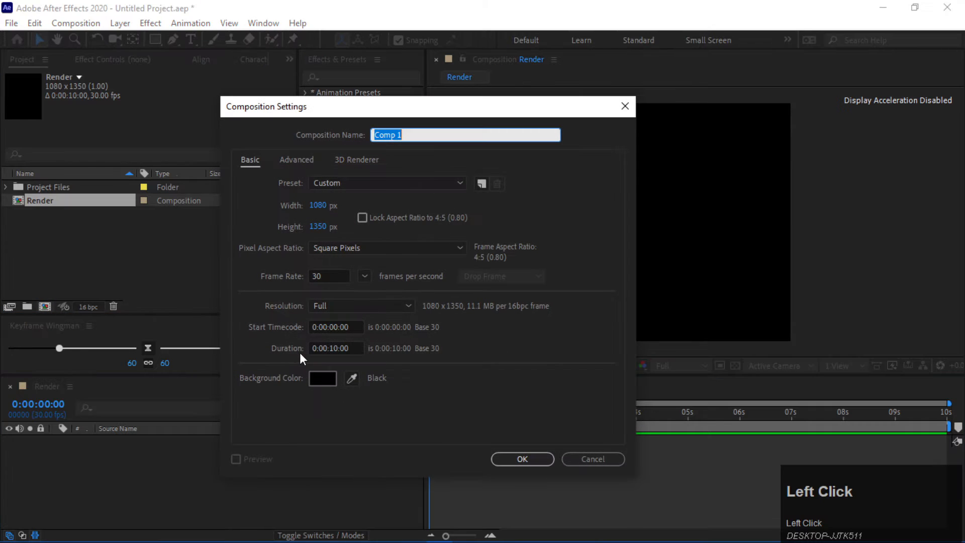
pyautogui.write('Ima')
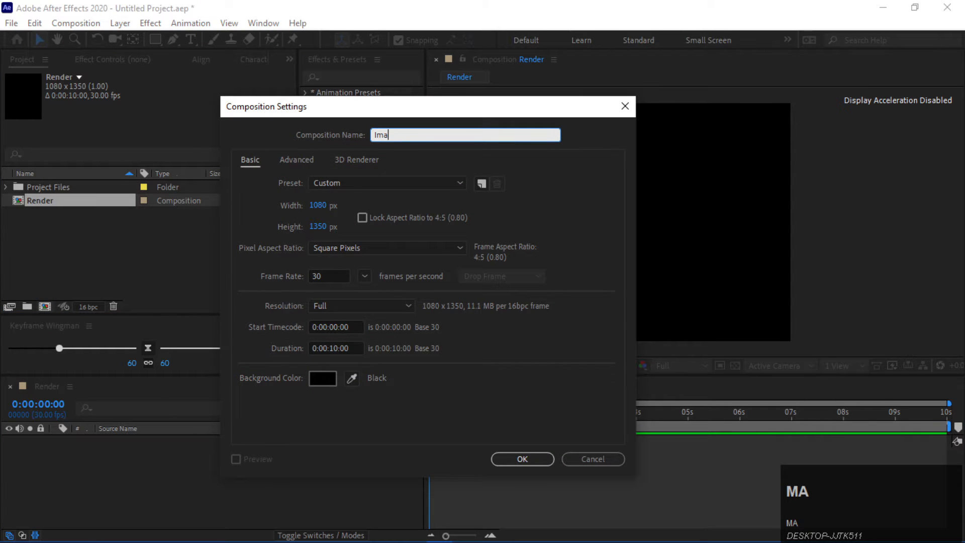
pyautogui.write('he')
pyautogui.press('BackSpace')
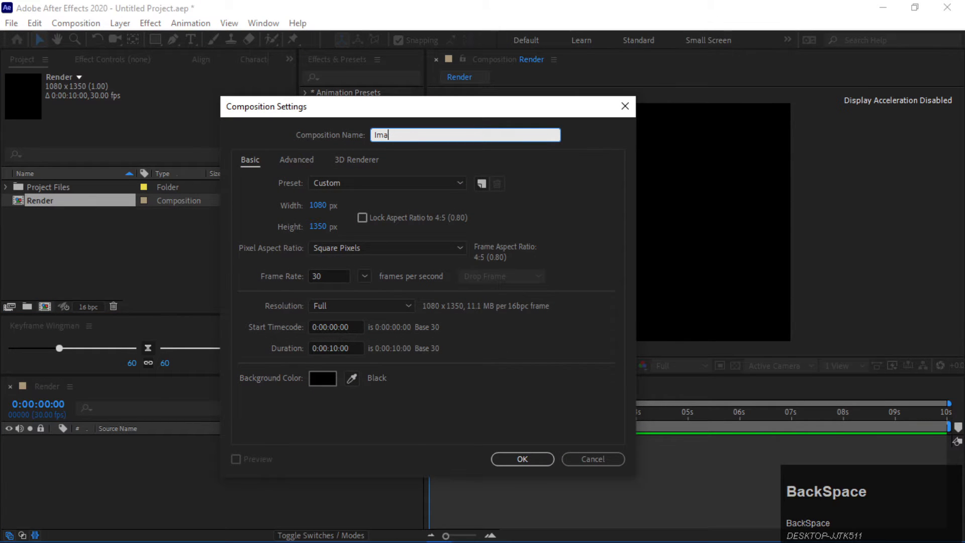
pyautogui.write('ge 1')
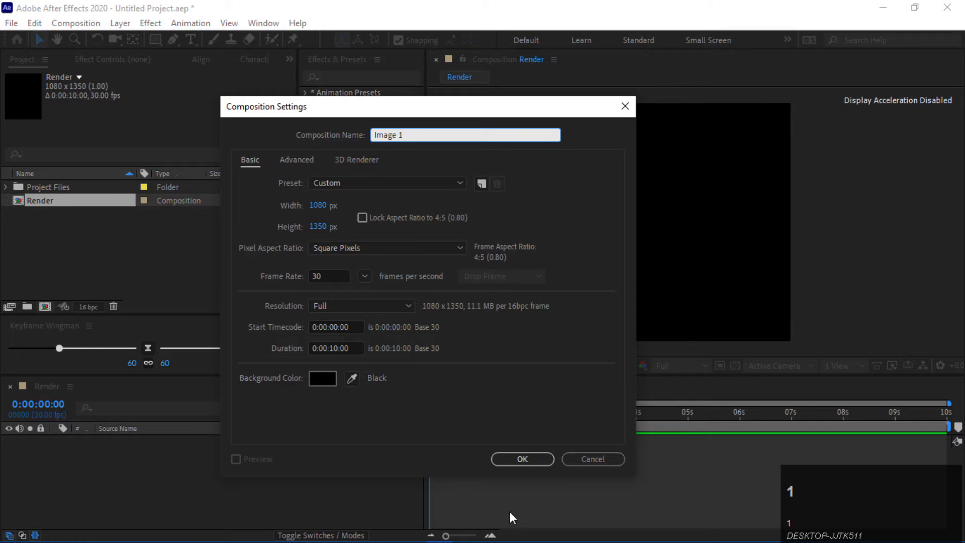
pyautogui.click(472, 421)
pyautogui.click(518, 458)
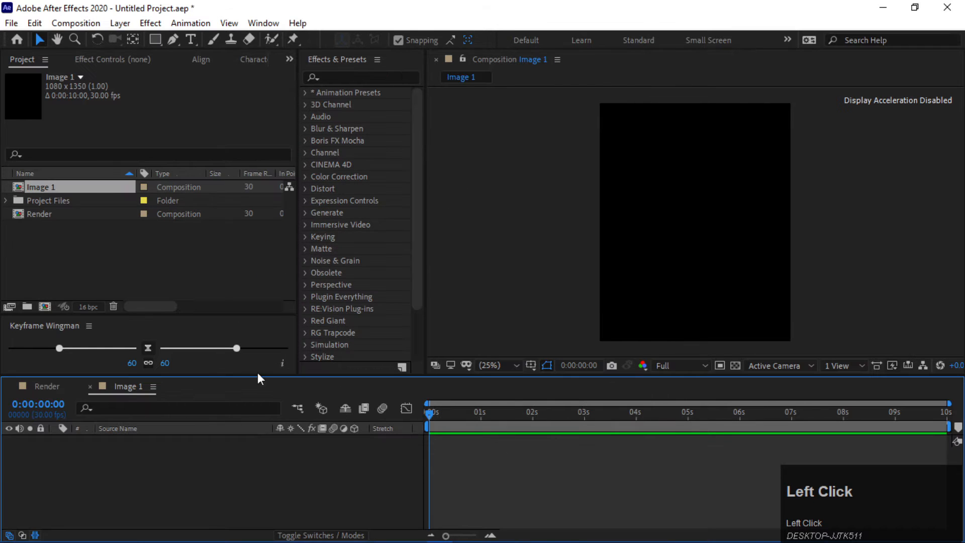
# Add 1.jpg from the Project Files folder to the Image 1 composition and scale it to 65%.
pyautogui.click(5, 200)
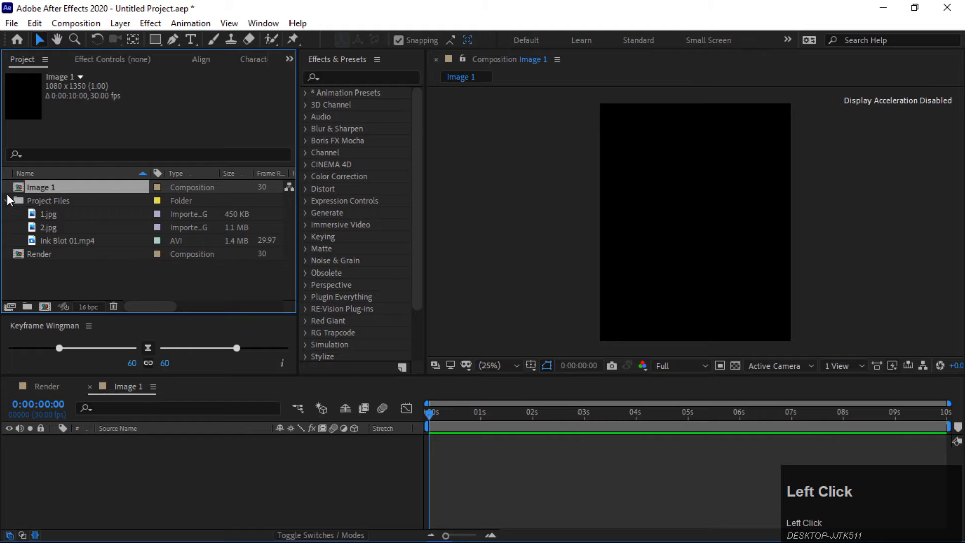
pyautogui.click(7, 196)
pyautogui.click(6, 200)
pyautogui.click(51, 215)
pyautogui.moveTo(53, 216); pyautogui.dragTo(154, 461)
pyautogui.press('s')
pyautogui.moveTo(299, 457); pyautogui.dragTo(275, 452)
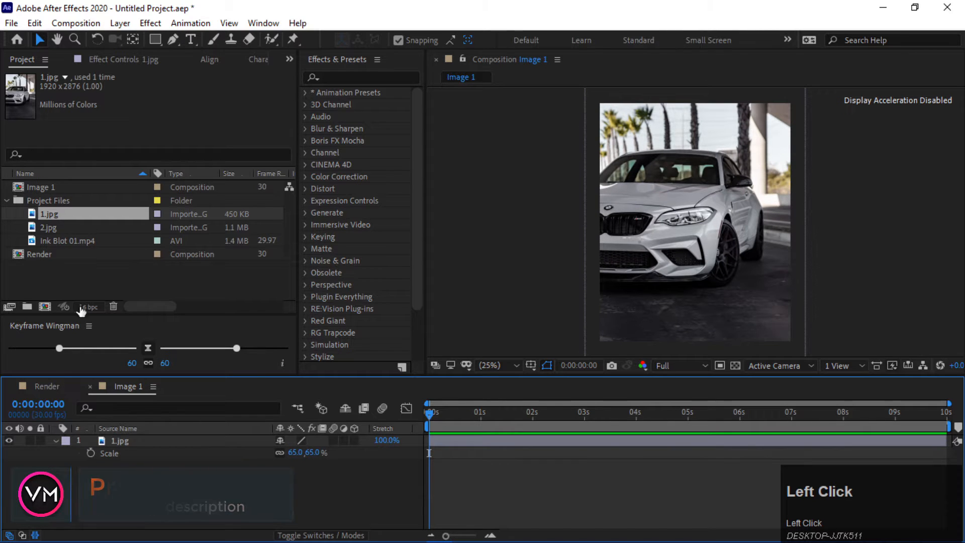
# Duplicate the Image 1 composition as Image 2 and delete the 1.jpg layer from the copy.
pyautogui.click(7, 200)
pyautogui.click(44, 185)
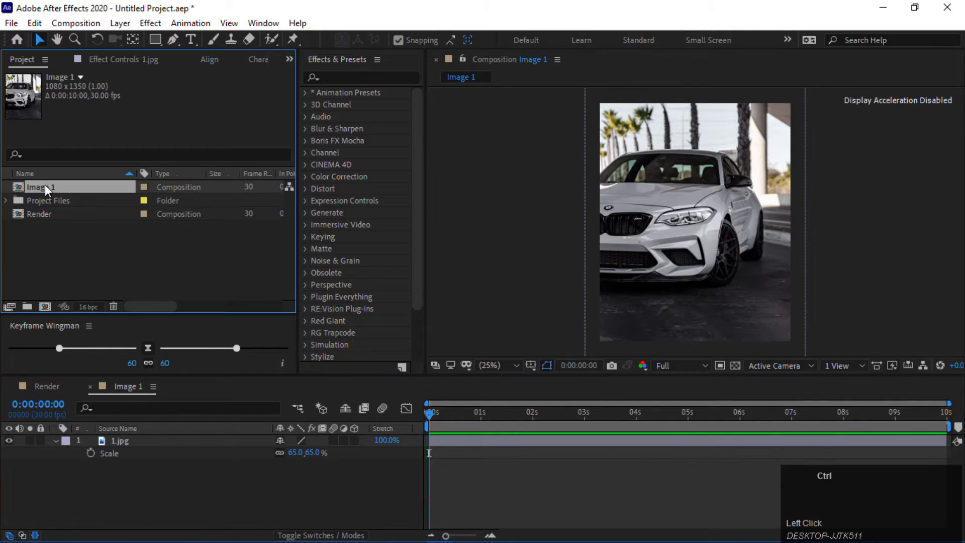
pyautogui.hotkey('ctrl', 'd')
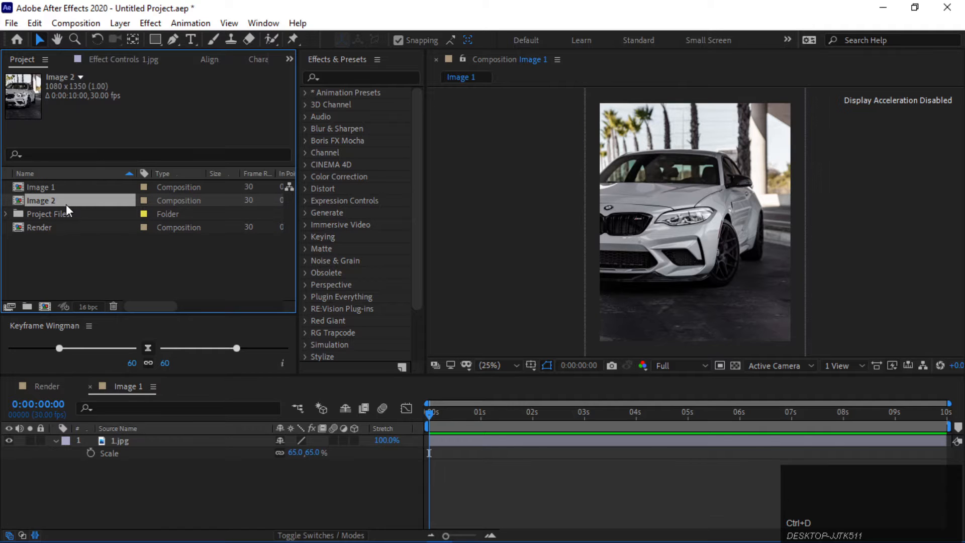
pyautogui.doubleClick(65, 201)
pyautogui.click(131, 440)
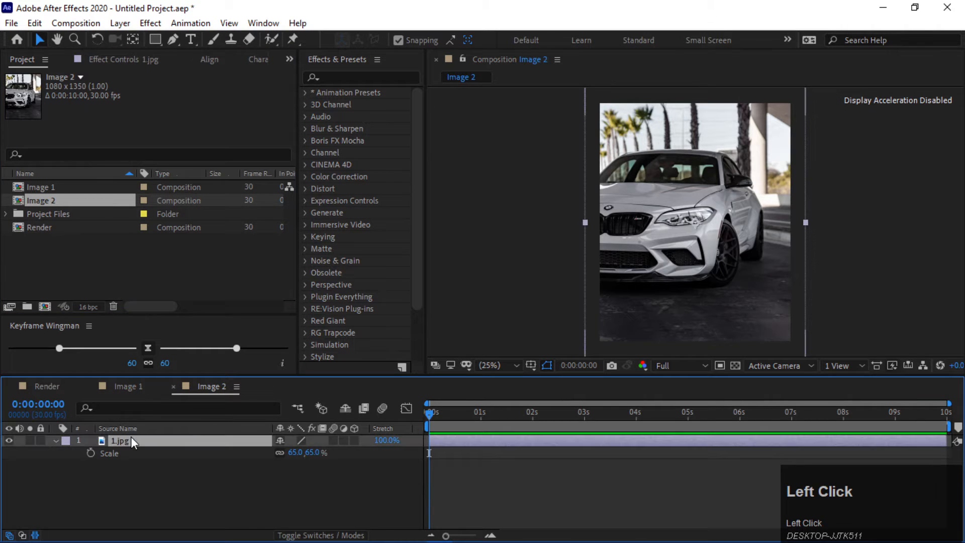
pyautogui.press('Delete')
# Add 2.jpg from the Project Files folder to the Image 2 composition and scale it to 67%.
pyautogui.click(7, 213)
pyautogui.click(62, 245)
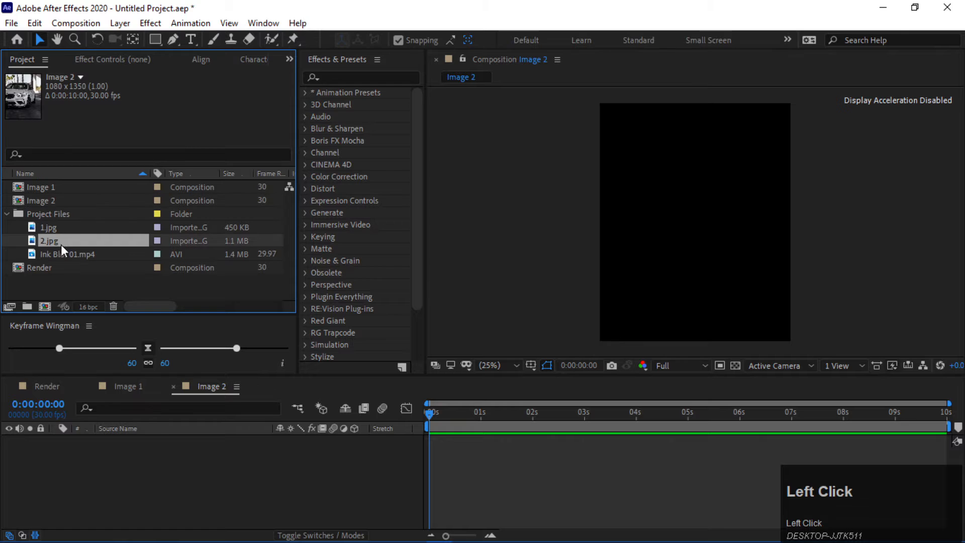
pyautogui.moveTo(61, 244); pyautogui.dragTo(271, 458)
pyautogui.press('s')
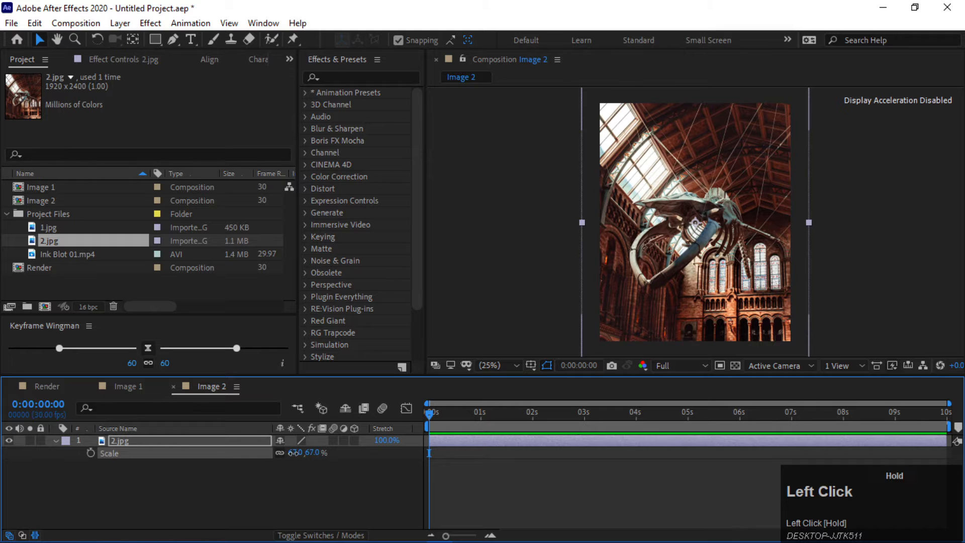
pyautogui.click(286, 477)
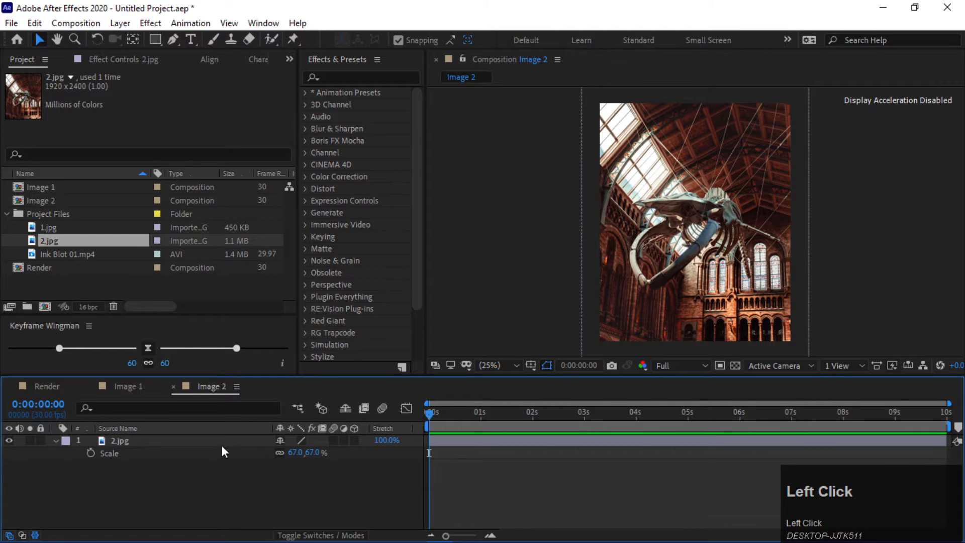
# Return to the Render composition and preview the Ink Blot 01.mp4 footage by scrubbing to about 14 seconds, closing the preview when done.
pyautogui.click(134, 383)
pyautogui.click(55, 388)
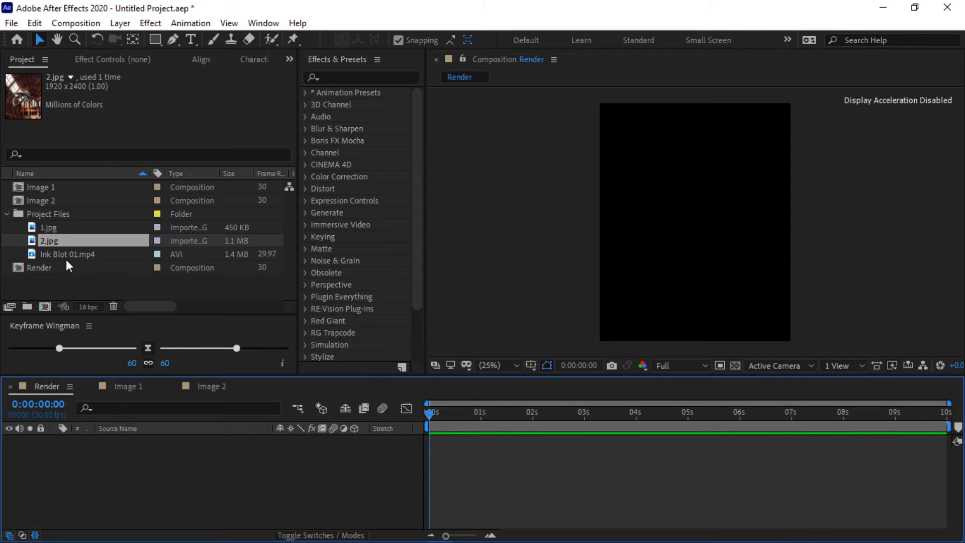
pyautogui.moveTo(83, 254)
pyautogui.mouseDown()
pyautogui.moveTo(135, 279)
pyautogui.moveTo(93, 254)
pyautogui.mouseUp()
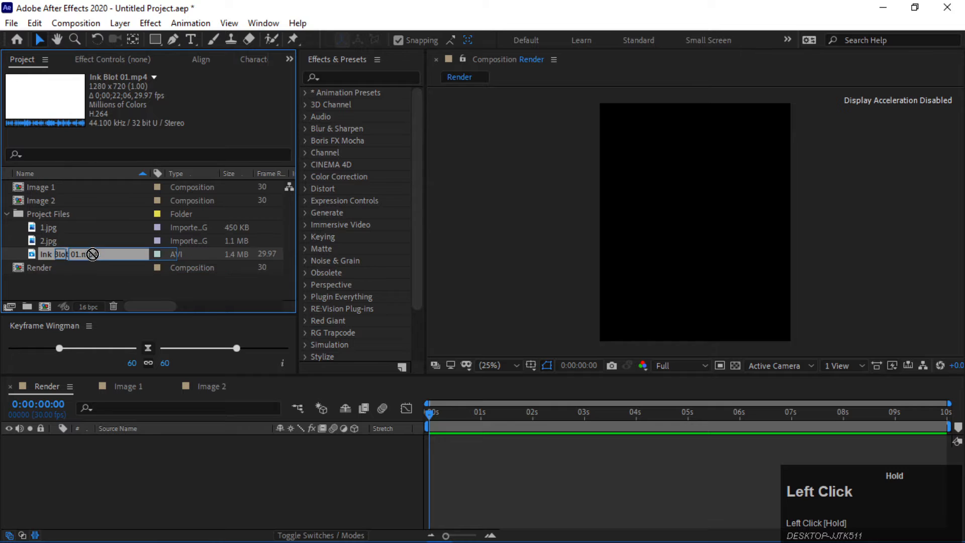
pyautogui.doubleClick(92, 253)
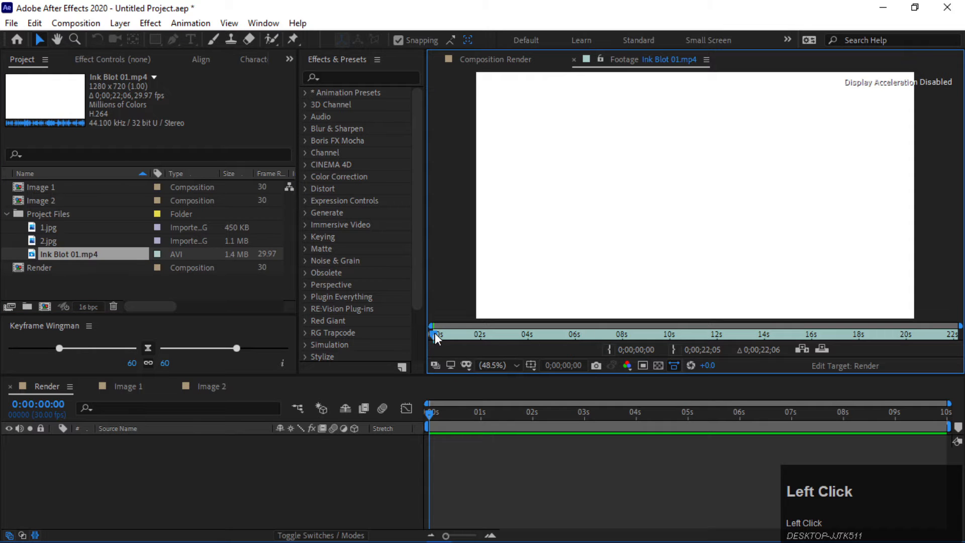
pyautogui.moveTo(484, 339); pyautogui.dragTo(774, 347)
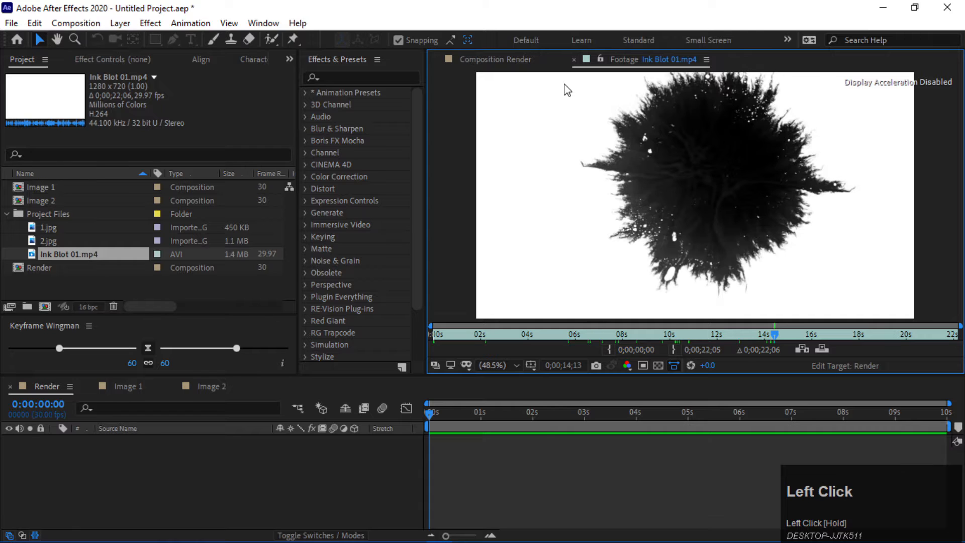
pyautogui.click(574, 60)
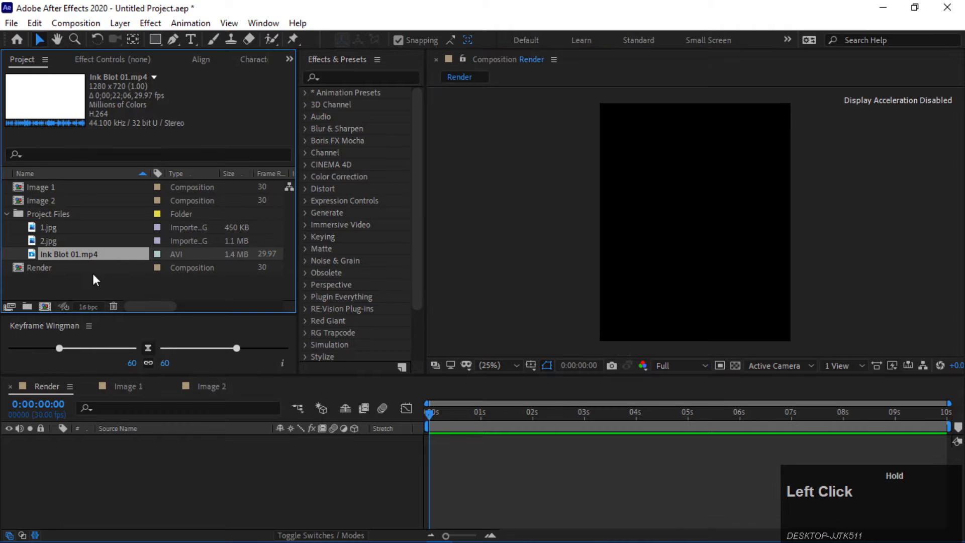
# Create a composition named Matte at 1080 × 1350 px, 30 fps and 10 seconds.
pyautogui.click(45, 306)
pyautogui.write('Matte')
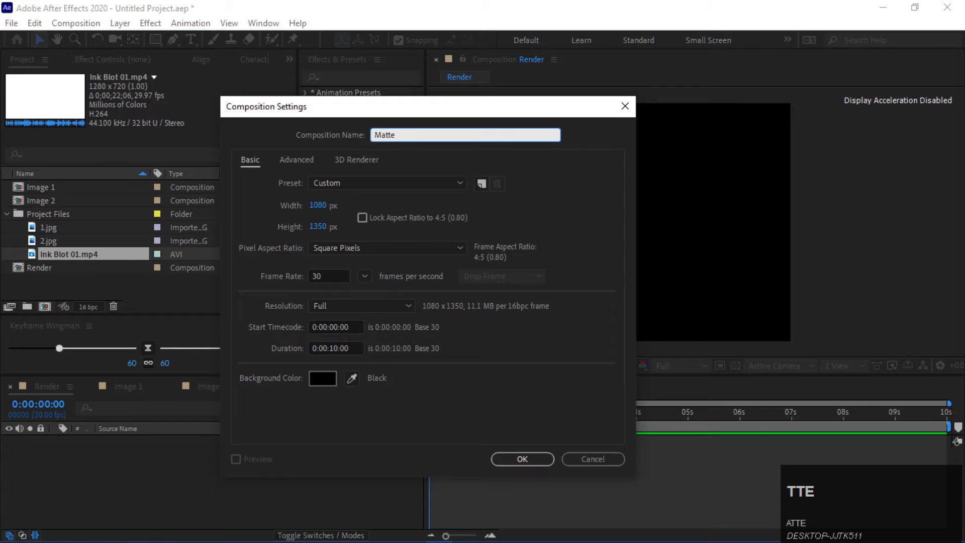
pyautogui.click(517, 461)
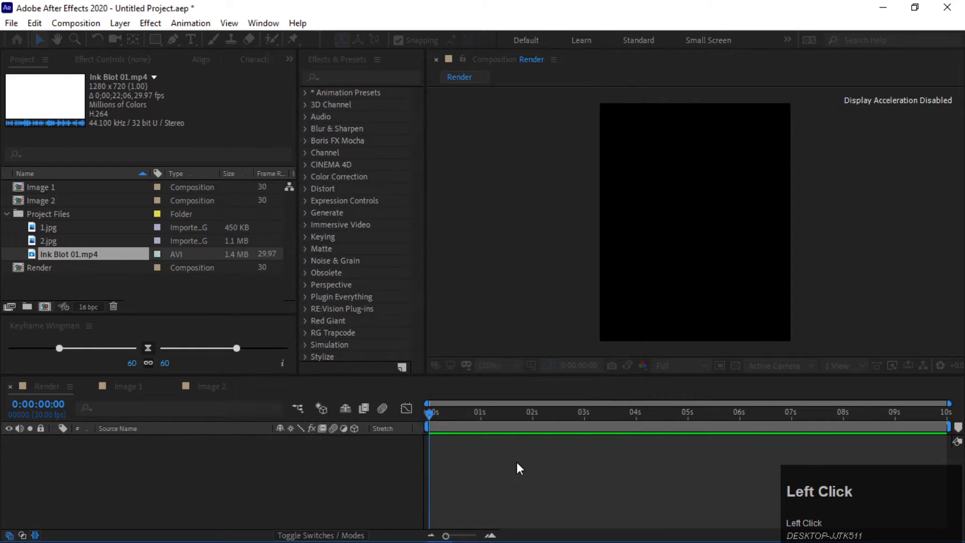
# Move the Matte composition out of the Project Files folder and add Ink Blot 01.mp4 to it as a layer.
pyautogui.click(73, 252)
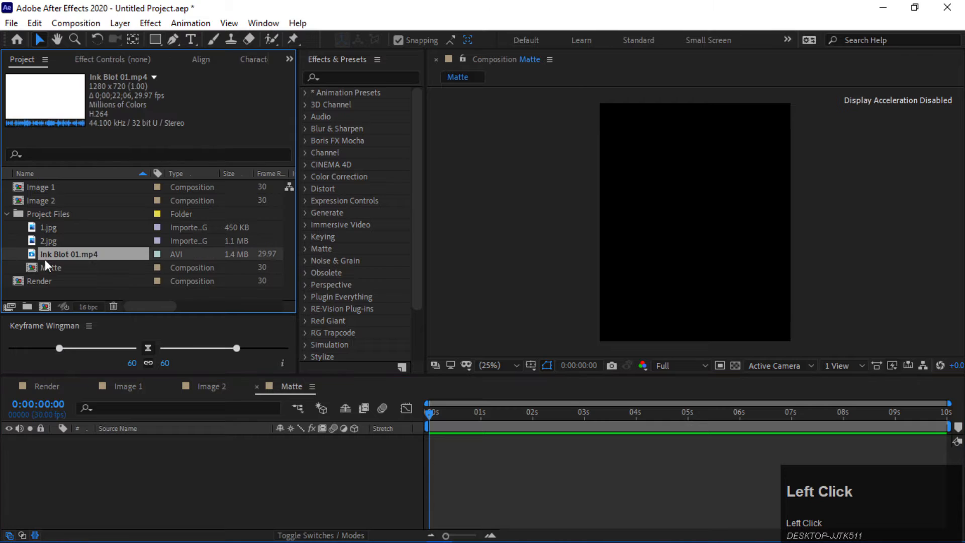
pyautogui.moveTo(45, 265)
pyautogui.mouseDown()
pyautogui.moveTo(48, 289)
pyautogui.moveTo(68, 272)
pyautogui.moveTo(149, 475)
pyautogui.mouseUp()
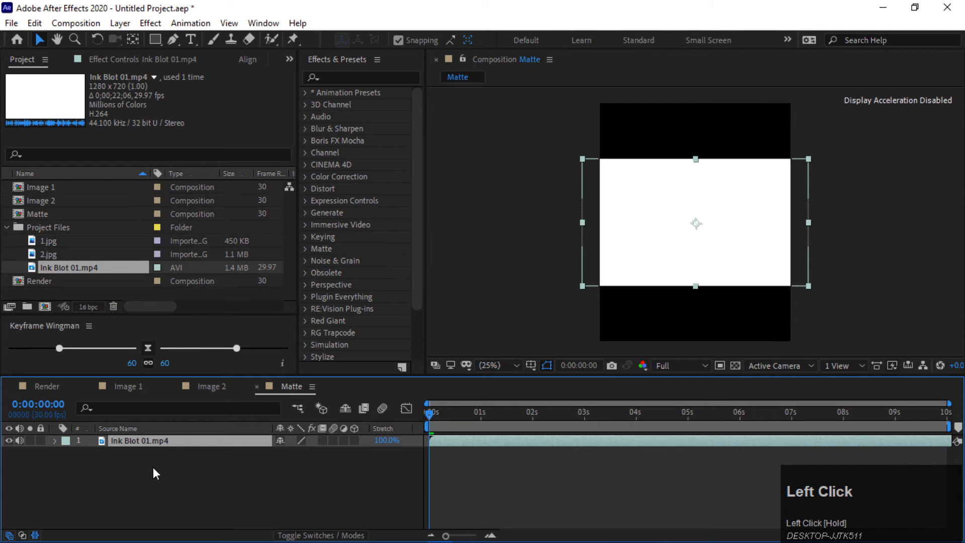
# Enable time remapping on the Ink Blot 01.mp4 layer in the Matte composition.
pyautogui.moveTo(426, 413)
pyautogui.mouseDown()
pyautogui.moveTo(696, 404)
pyautogui.moveTo(430, 415)
pyautogui.moveTo(561, 421)
pyautogui.moveTo(499, 421)
pyautogui.mouseUp()
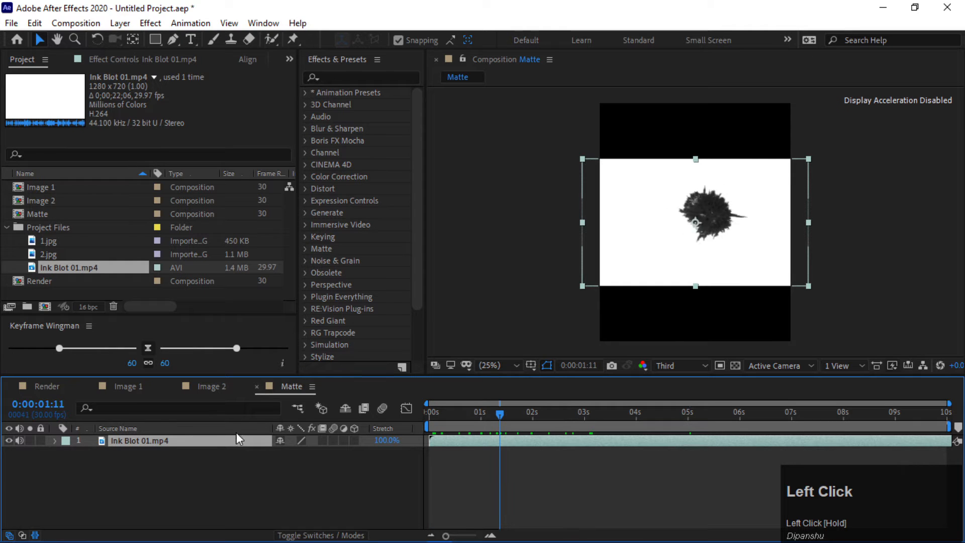
pyautogui.rightClick(215, 436)
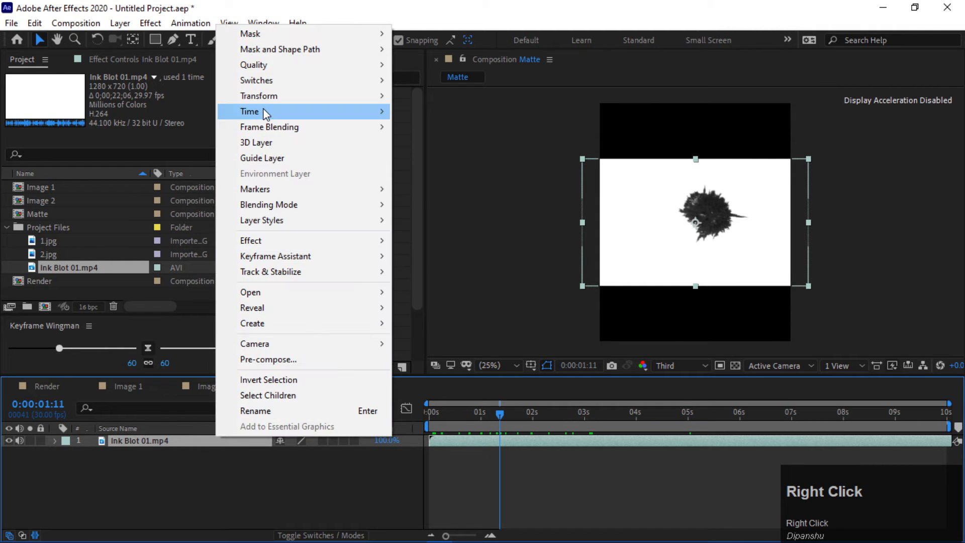
pyautogui.moveTo(329, 111)
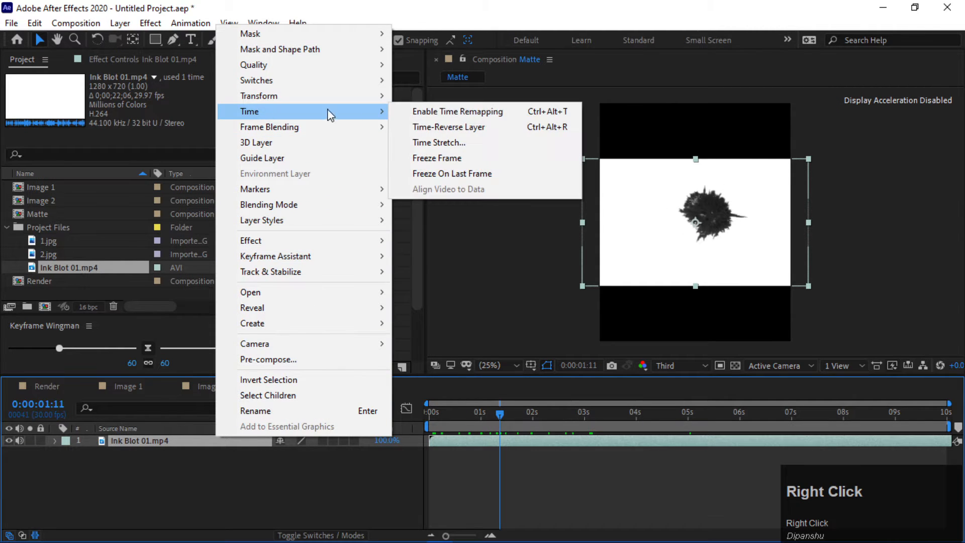
pyautogui.click(444, 113)
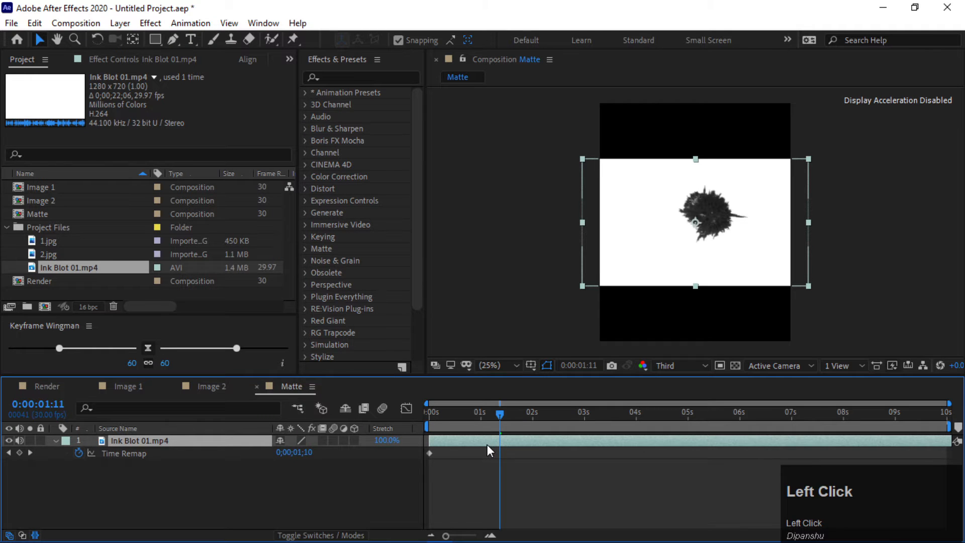
# Extend the Matte composition's duration to 30 seconds.
pyautogui.hotkey('ctrl', 'k')
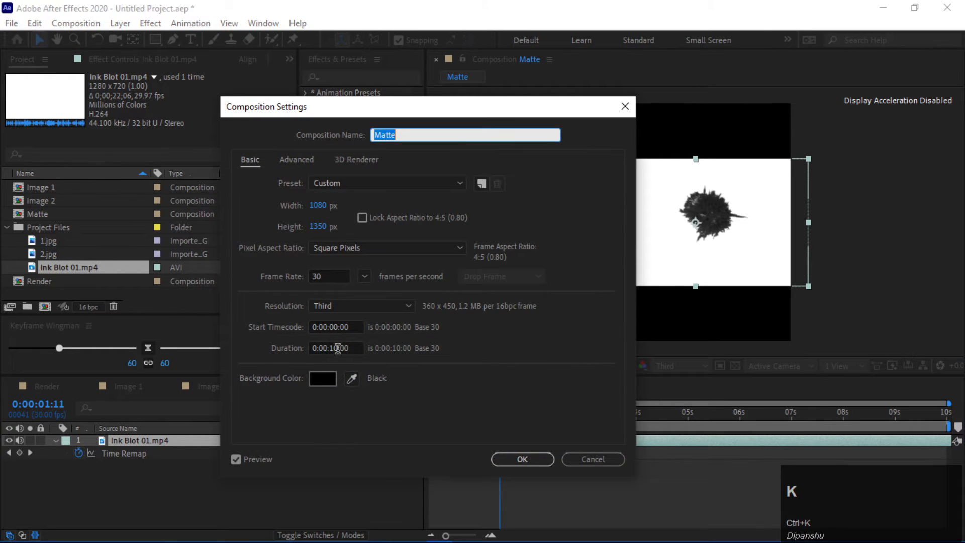
pyautogui.click(335, 348)
pyautogui.write('3')
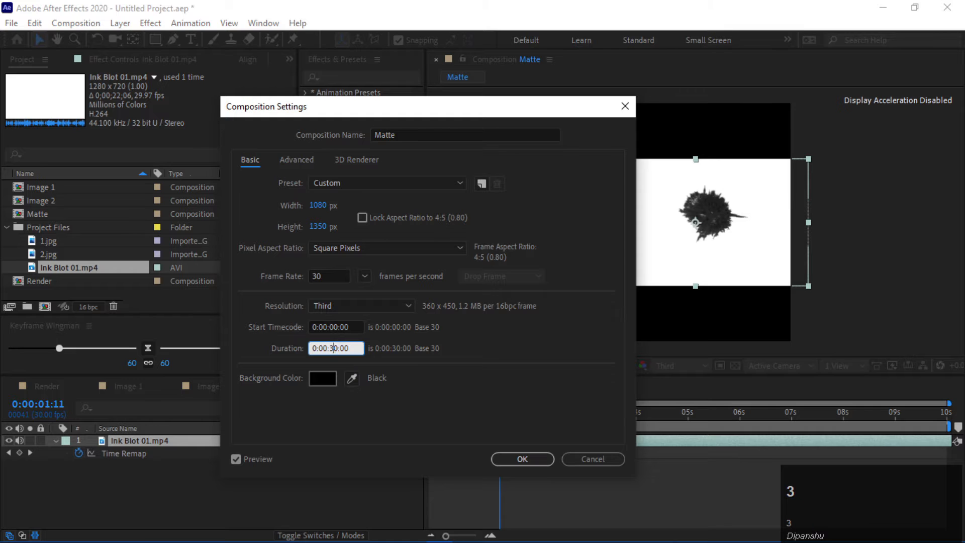
pyautogui.press('Return')
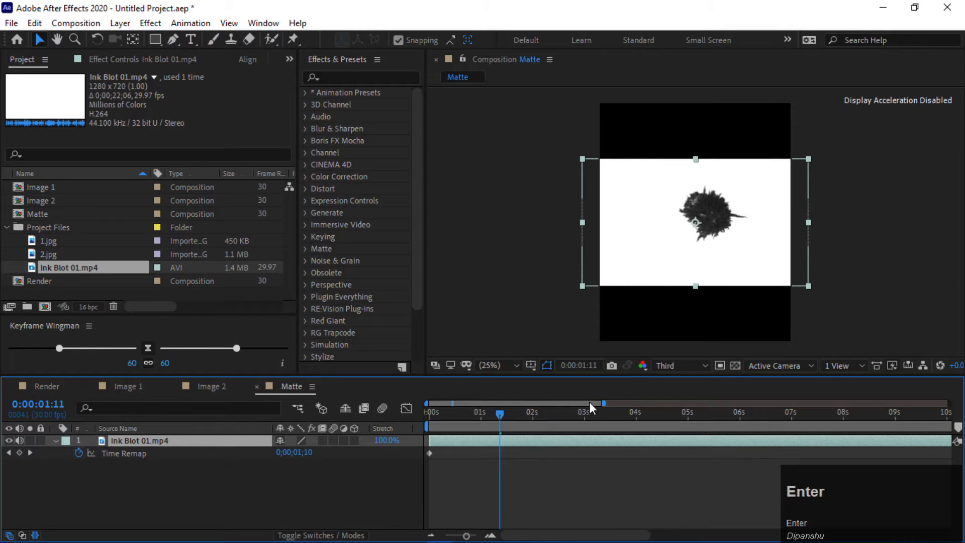
pyautogui.moveTo(603, 402); pyautogui.dragTo(948, 402)
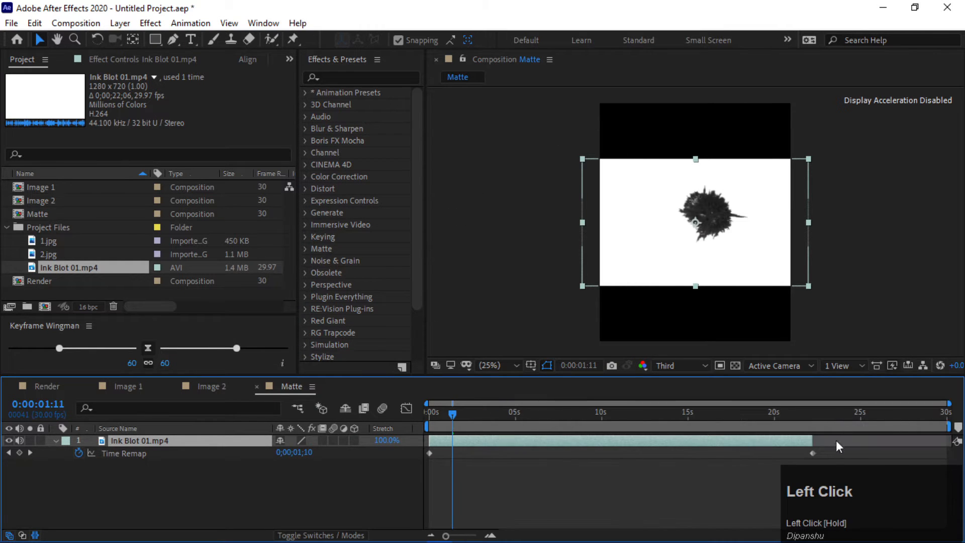
# Move the ink blot layer's final Time Remap keyframe to 2 seconds.
pyautogui.moveTo(818, 451); pyautogui.dragTo(526, 454)
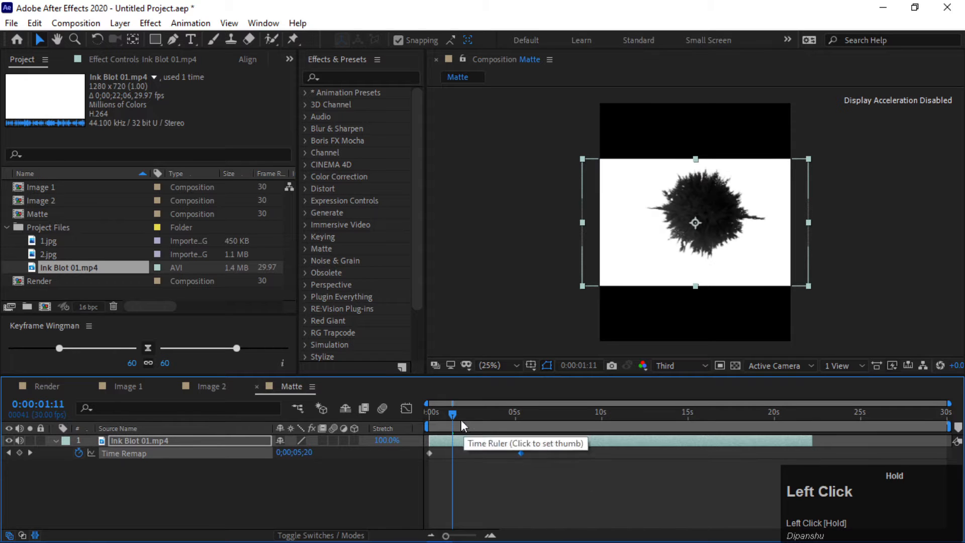
pyautogui.moveTo(453, 412)
pyautogui.mouseDown()
pyautogui.moveTo(472, 412)
pyautogui.moveTo(464, 413)
pyautogui.mouseUp()
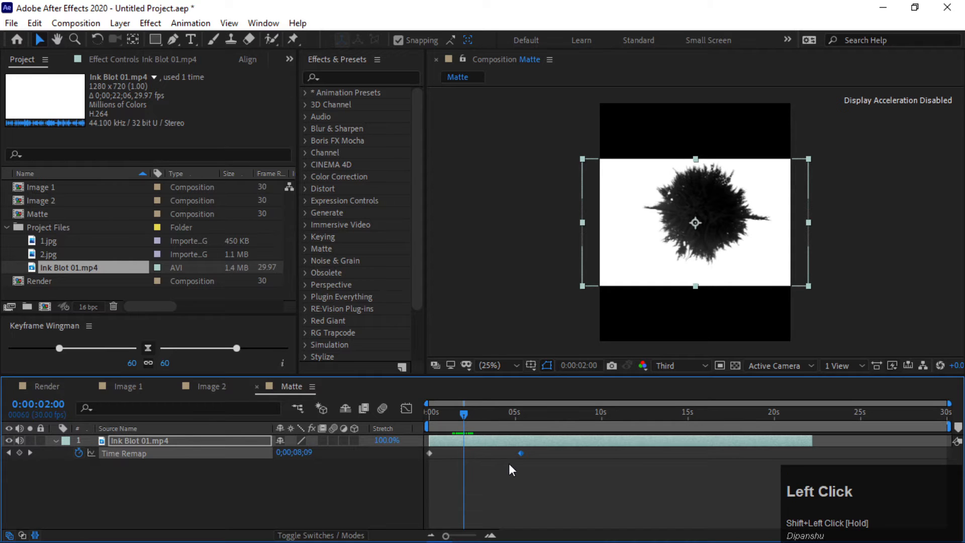
pyautogui.keyDown('shift'); pyautogui.click(520, 454); pyautogui.keyUp('shift')
pyautogui.moveTo(523, 454); pyautogui.dragTo(468, 454)
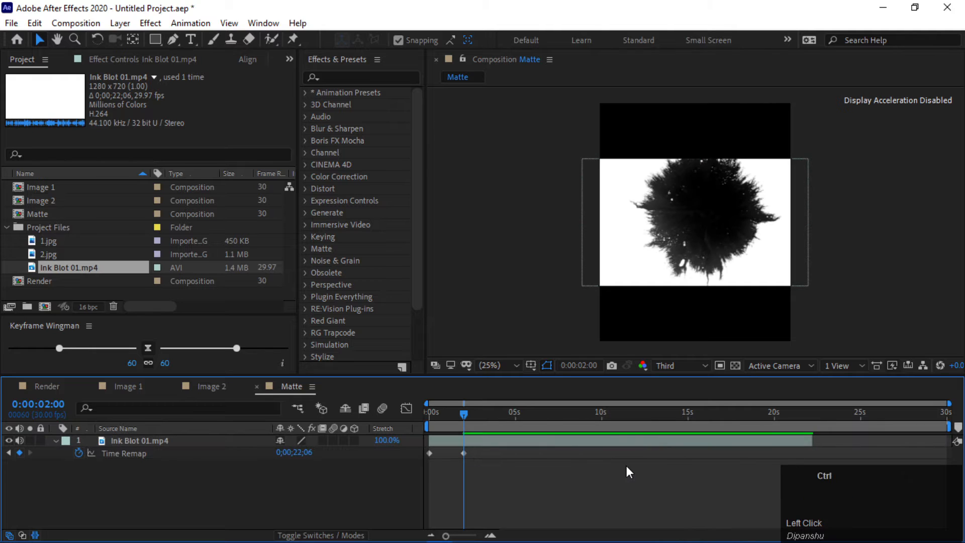
# Set the Matte composition's duration back to 10 seconds.
pyautogui.hotkey('ctrl', 'k')
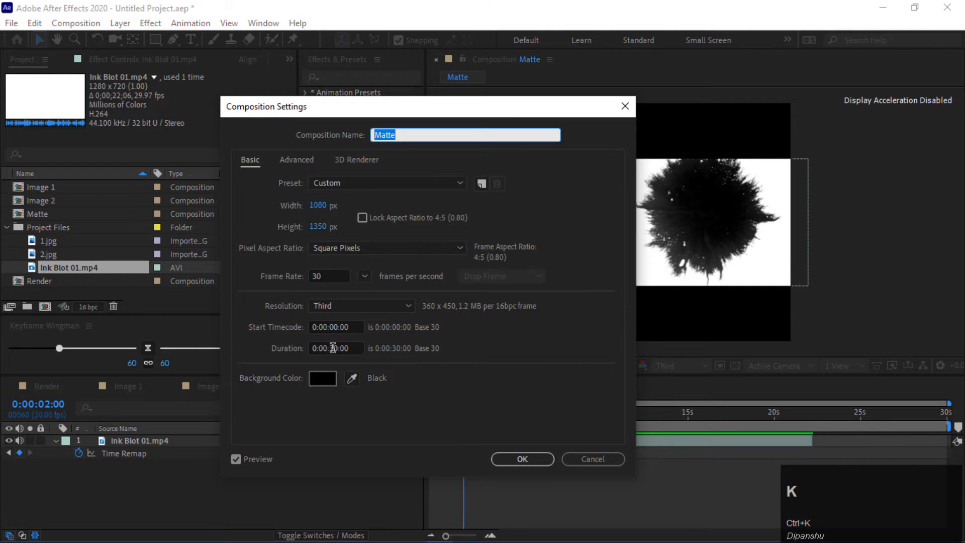
pyautogui.click(332, 349)
pyautogui.write('1')
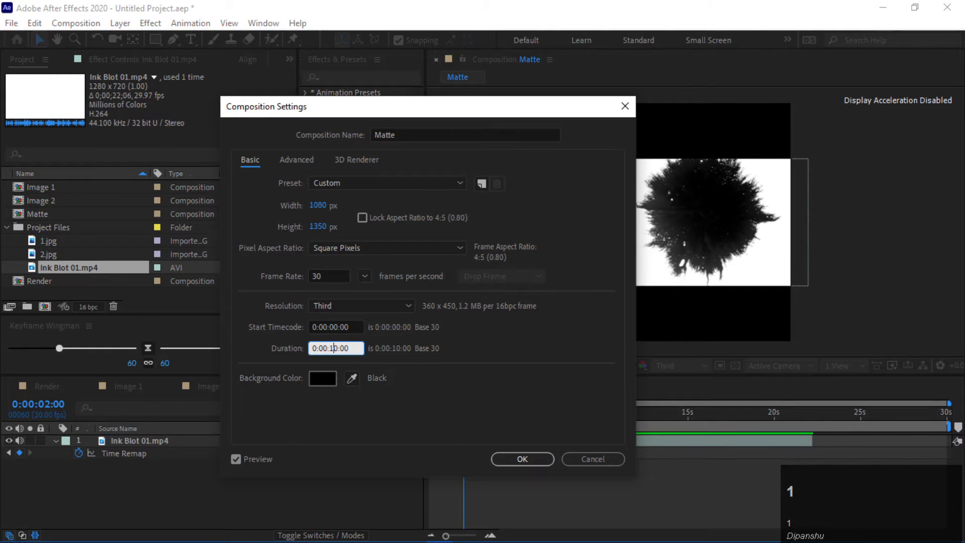
pyautogui.press('Return')
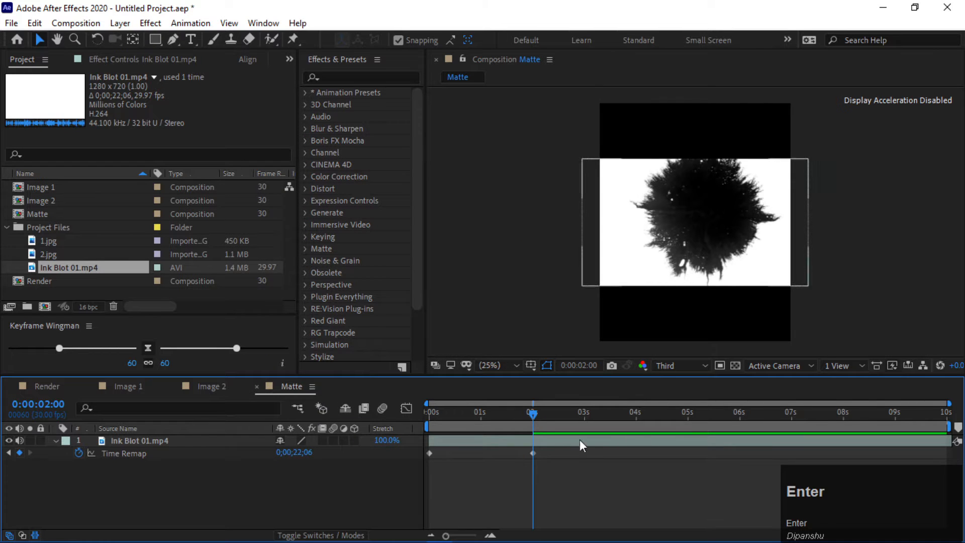
# Apply Easy Ease to both Time Remap keyframes of the ink blot layer.
pyautogui.click(529, 412)
pyautogui.moveTo(526, 411)
pyautogui.mouseDown()
pyautogui.moveTo(433, 409)
pyautogui.moveTo(491, 412)
pyautogui.mouseUp()
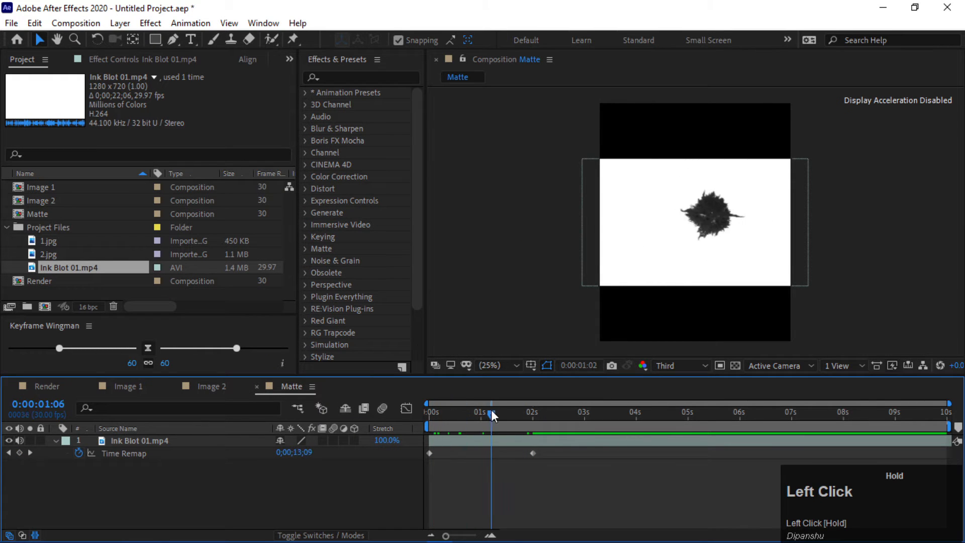
pyautogui.moveTo(572, 484); pyautogui.dragTo(426, 453)
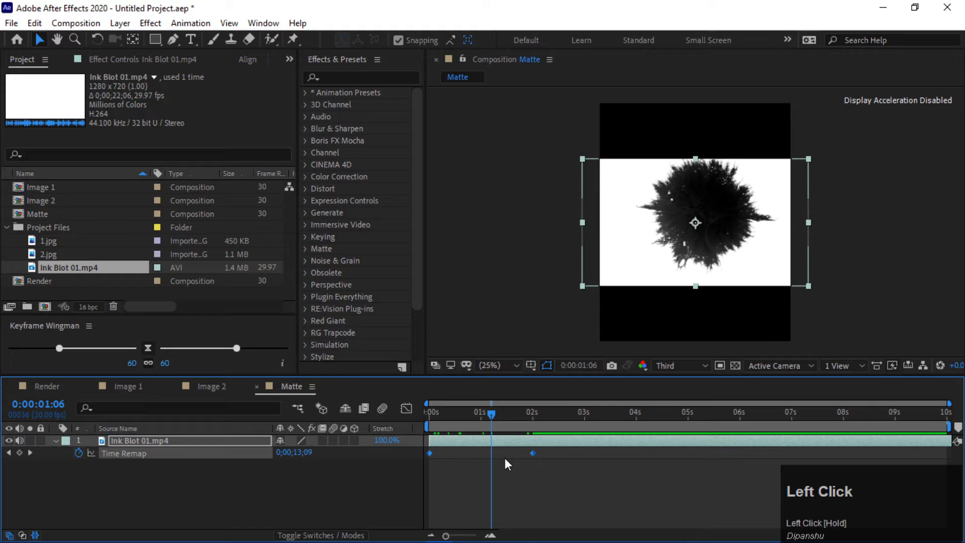
pyautogui.press('F9')
# Reshape the Time Remap speed graph to peak early with a long ease-out, and preview the animation.
pyautogui.click(406, 408)
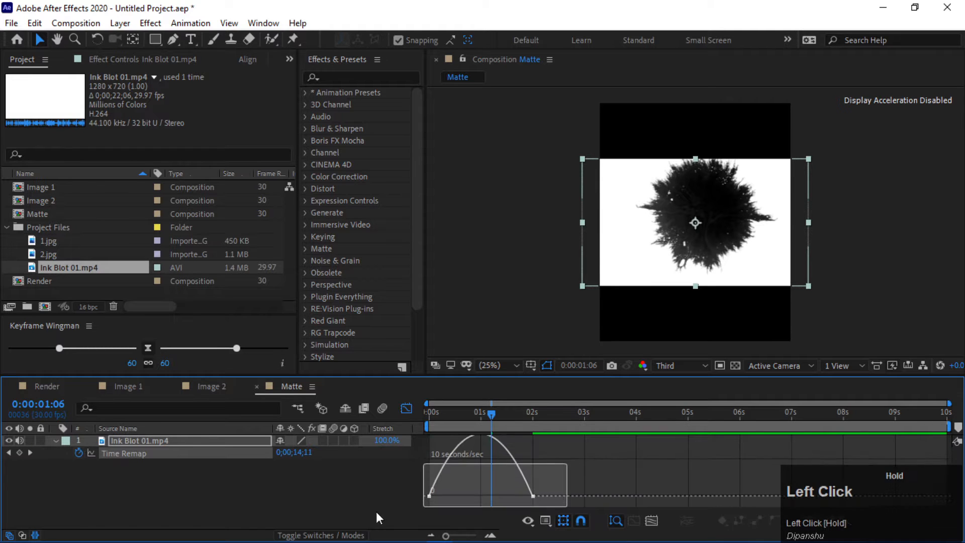
pyautogui.moveTo(376, 511); pyautogui.dragTo(377, 511)
pyautogui.moveTo(515, 500); pyautogui.dragTo(450, 499)
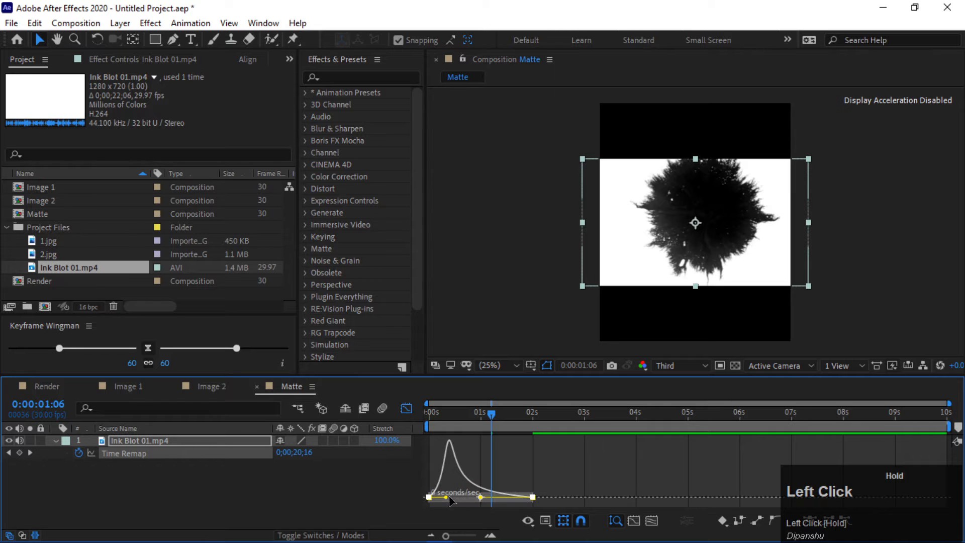
pyautogui.moveTo(443, 422); pyautogui.dragTo(393, 421)
pyautogui.click(406, 410)
pyautogui.press('space')
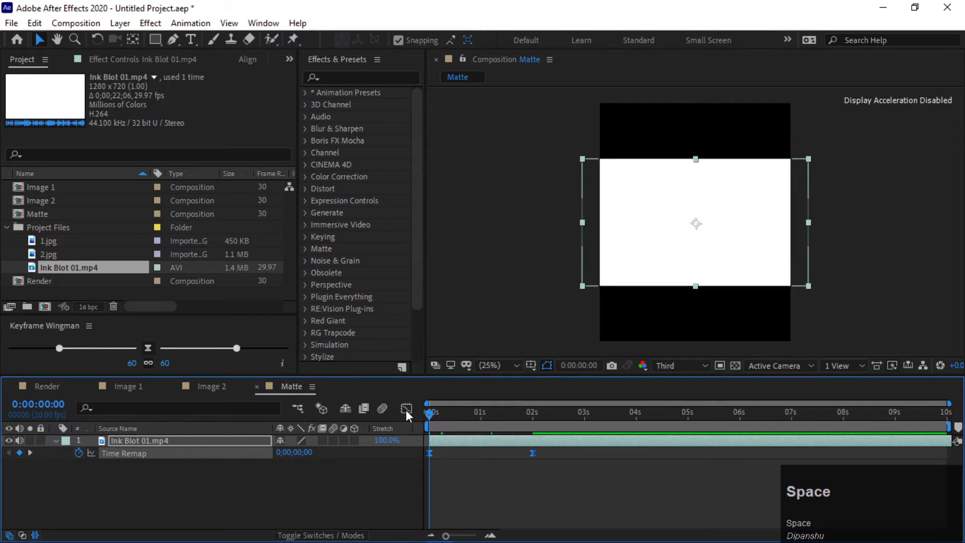
pyautogui.press('space')
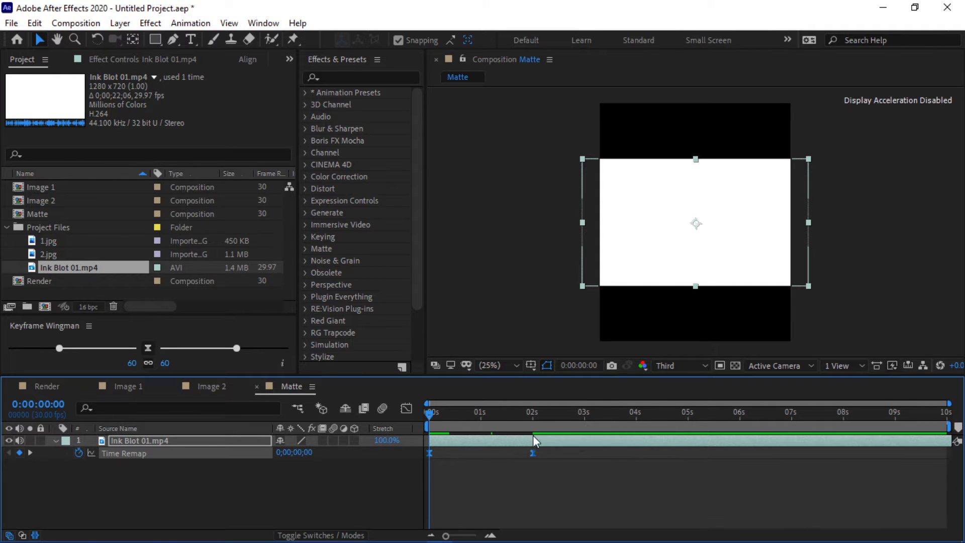
# Apply the Invert effect to the Ink Blot 01.mp4 layer with the playhead at 0:00:01:26.
pyautogui.moveTo(428, 414)
pyautogui.mouseDown()
pyautogui.moveTo(526, 412)
pyautogui.moveTo(391, 417)
pyautogui.moveTo(526, 416)
pyautogui.mouseUp()
pyautogui.click(237, 440)
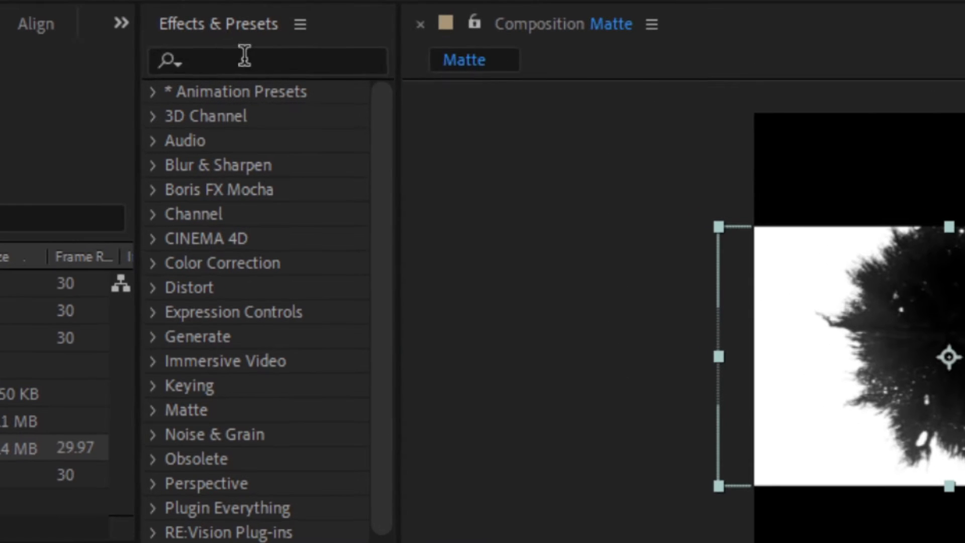
pyautogui.click(349, 76)
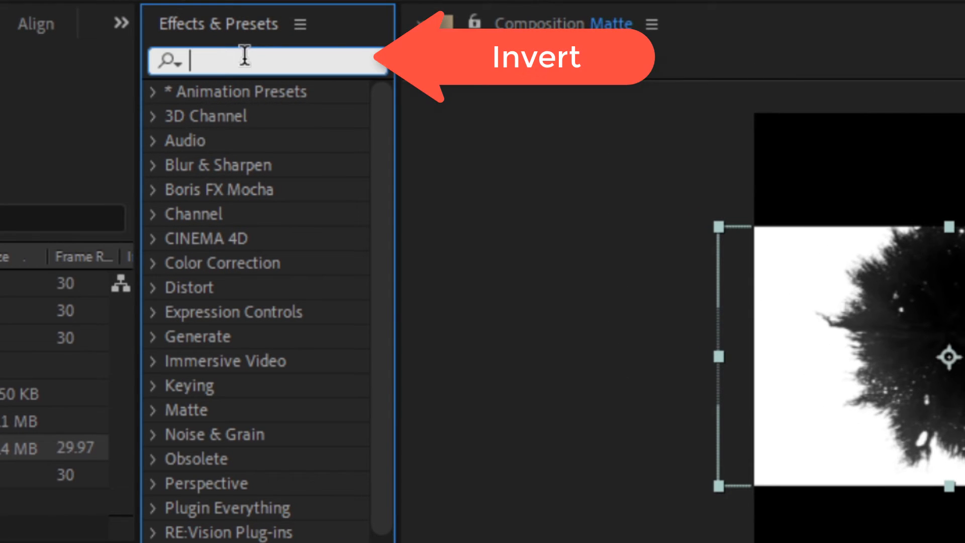
pyautogui.write('inv')
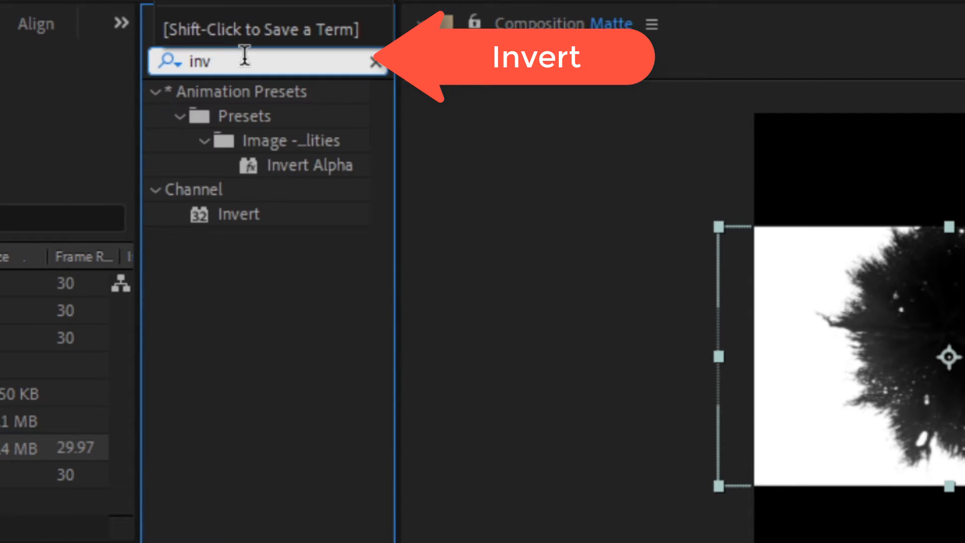
pyautogui.moveTo(239, 214)
pyautogui.mouseDown()
pyautogui.moveTo(142, 442)
pyautogui.moveTo(154, 453)
pyautogui.moveTo(153, 444)
pyautogui.mouseUp()
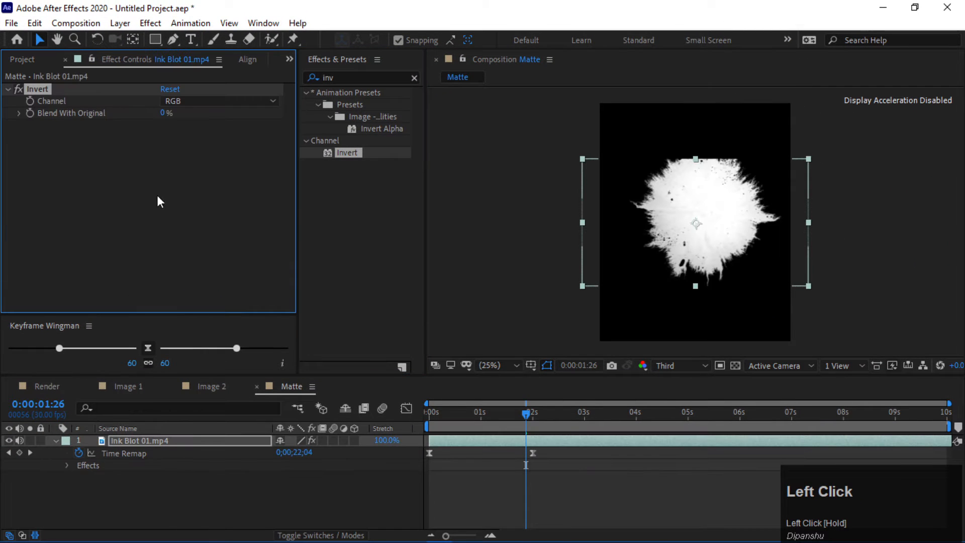
# Set the ink blot layer's blending mode to Add.
pyautogui.click(321, 535)
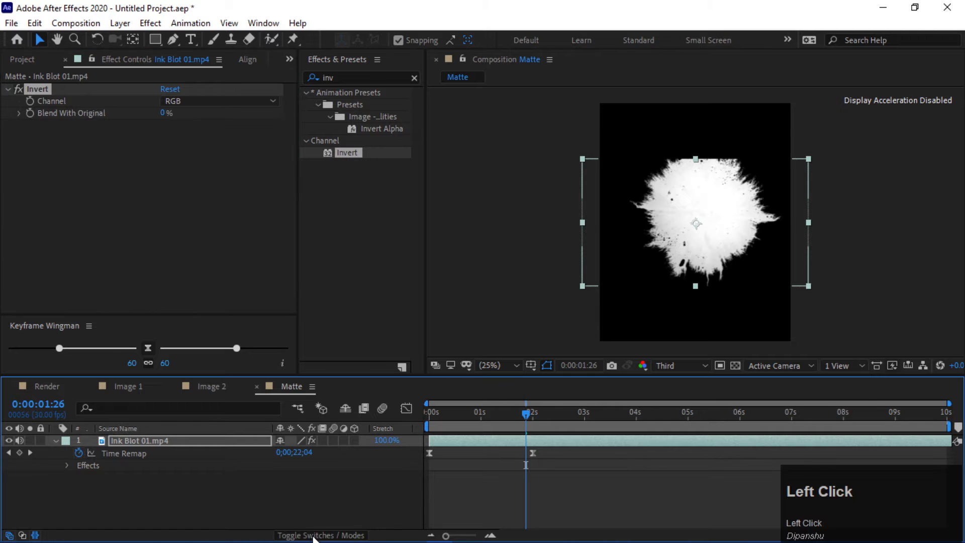
pyautogui.click(333, 537)
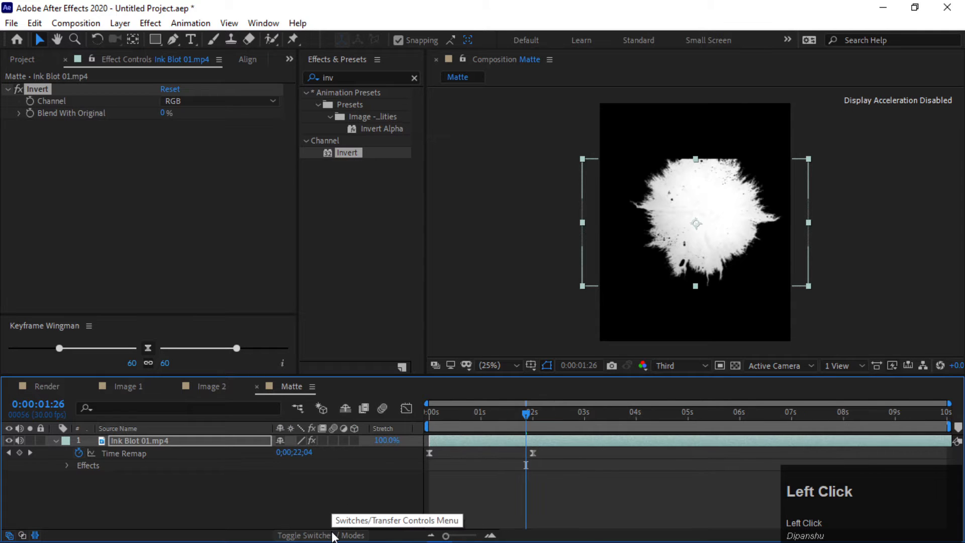
pyautogui.press('F4')
pyautogui.click(302, 440)
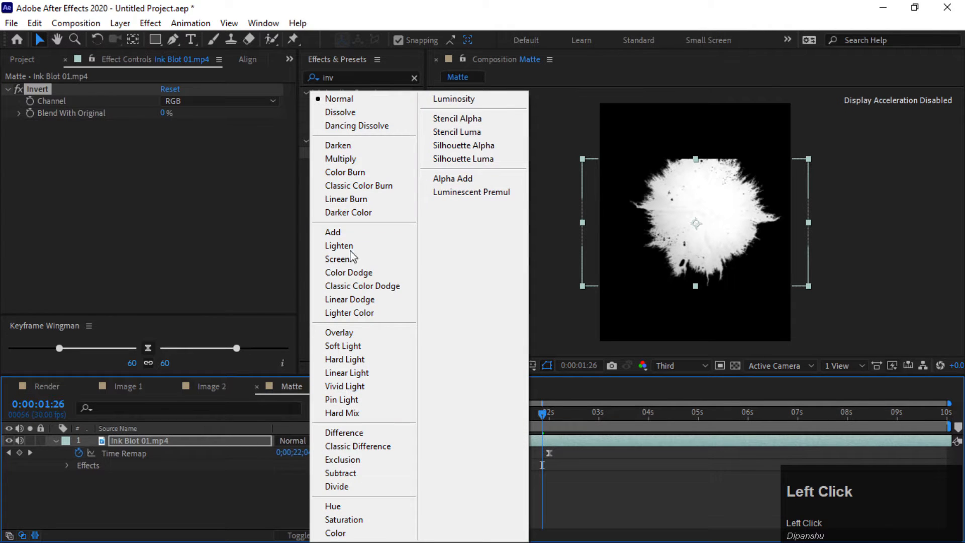
pyautogui.click(342, 232)
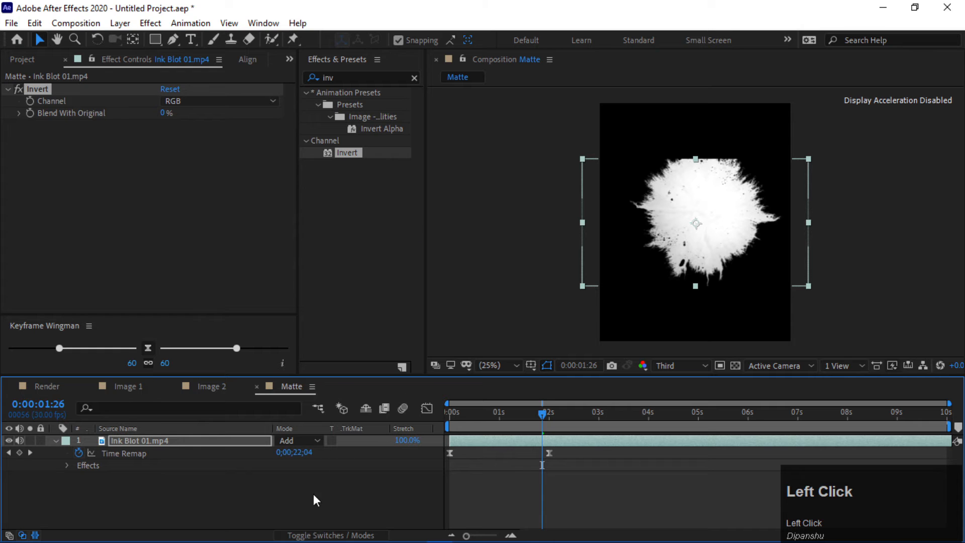
# Scale the ink blot layer to 87% and position it in the composition's upper-right corner.
pyautogui.moveTo(694, 231); pyautogui.dragTo(721, 142)
pyautogui.press('s')
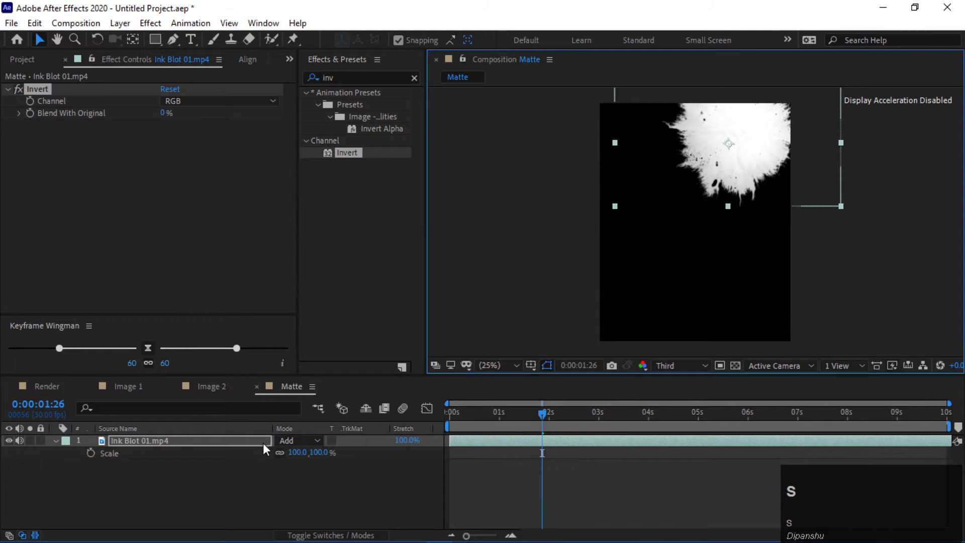
pyautogui.moveTo(291, 452); pyautogui.dragTo(284, 452)
pyautogui.moveTo(725, 146); pyautogui.dragTo(738, 142)
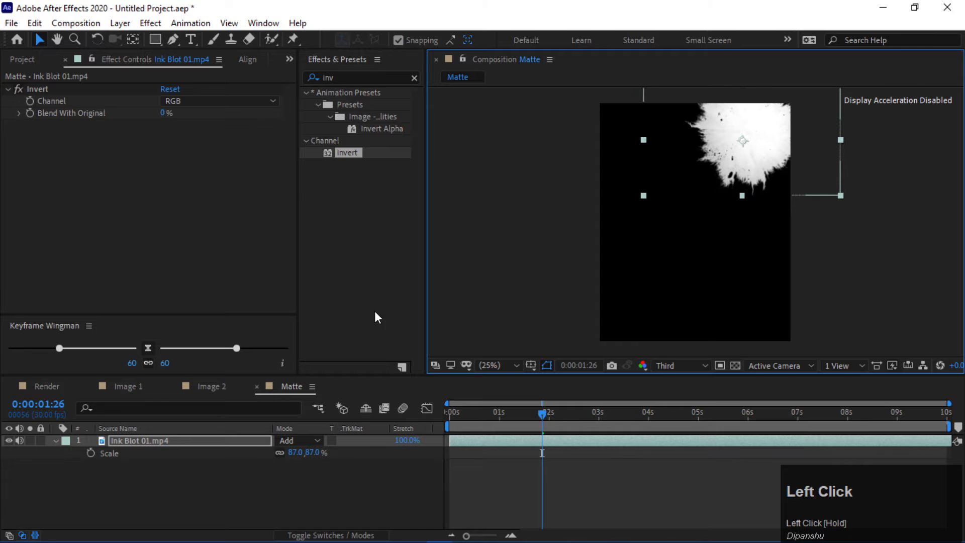
# Place a duplicate of the ink blot layer in the composition's upper-left corner and turn off snapping.
pyautogui.click(235, 441)
pyautogui.hotkey('ctrl', 'd')
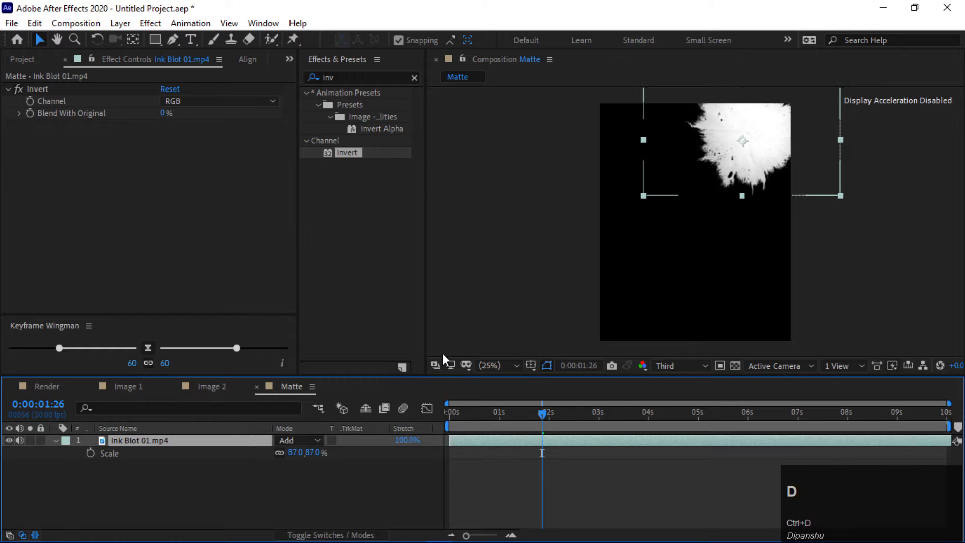
pyautogui.moveTo(734, 141)
pyautogui.mouseDown()
pyautogui.moveTo(636, 164)
pyautogui.moveTo(623, 140)
pyautogui.moveTo(616, 144)
pyautogui.mouseUp()
pyautogui.click(398, 40)
# Scale down the upper-left ink blot copy and rotate it to 27°.
pyautogui.click(167, 442)
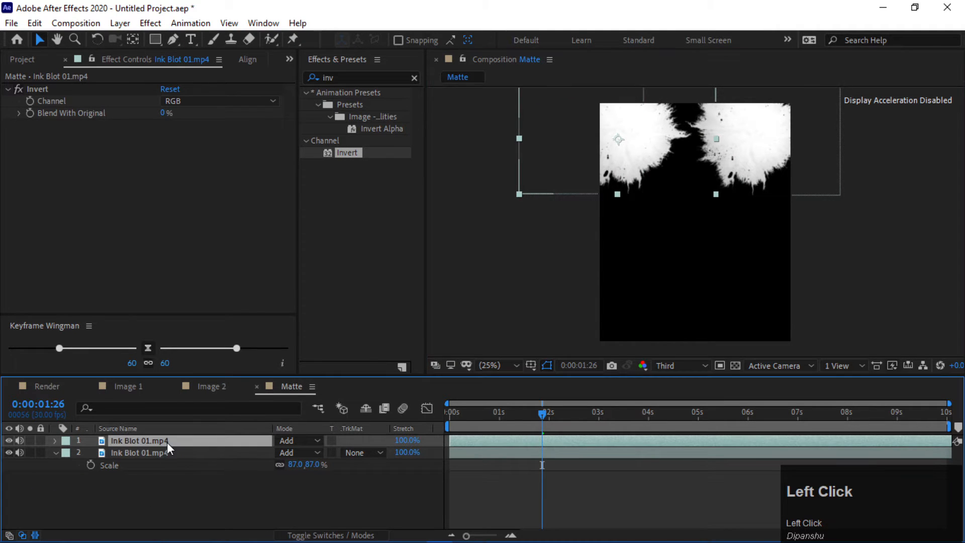
pyautogui.press('s')
pyautogui.moveTo(295, 453); pyautogui.dragTo(245, 456)
pyautogui.press('e')
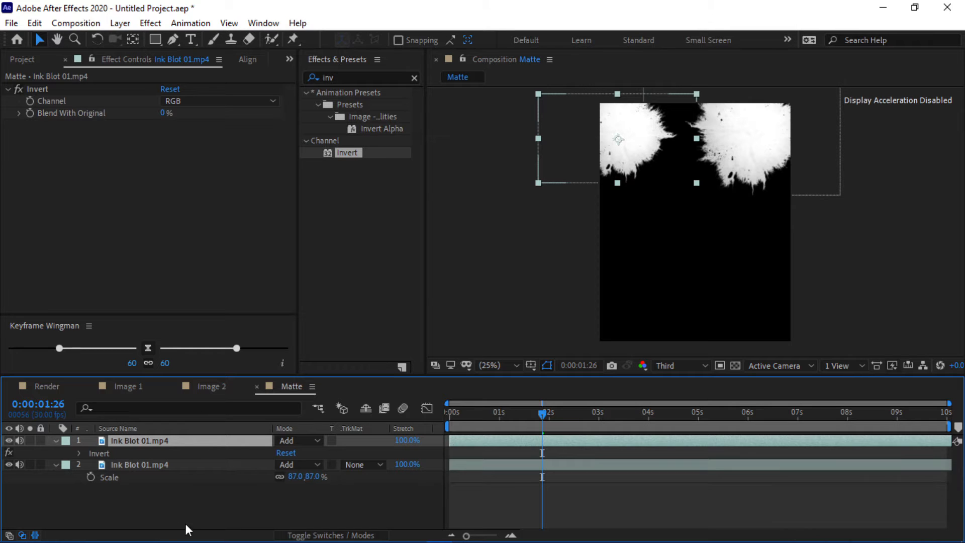
pyautogui.press('r')
pyautogui.moveTo(294, 453); pyautogui.dragTo(303, 452)
pyautogui.click(186, 495)
# Duplicate the upper-left ink blot, place the copy directly below it along the composition's left edge, and rotate it to 48°.
pyautogui.click(171, 442)
pyautogui.hotkey('ctrl', 'd')
pyautogui.press('s')
pyautogui.moveTo(617, 136); pyautogui.dragTo(622, 213)
pyautogui.press('r')
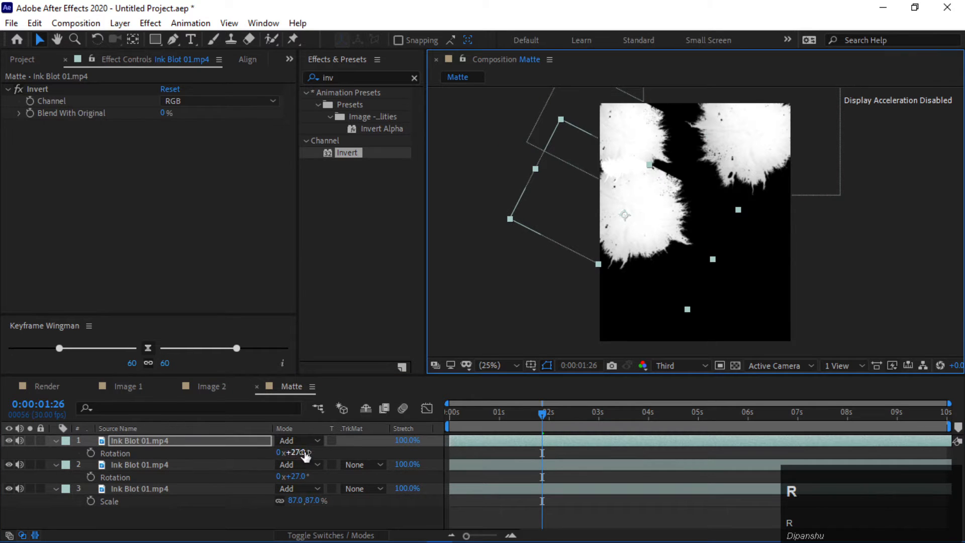
pyautogui.moveTo(300, 453); pyautogui.dragTo(311, 453)
pyautogui.click(641, 205)
pyautogui.click(216, 517)
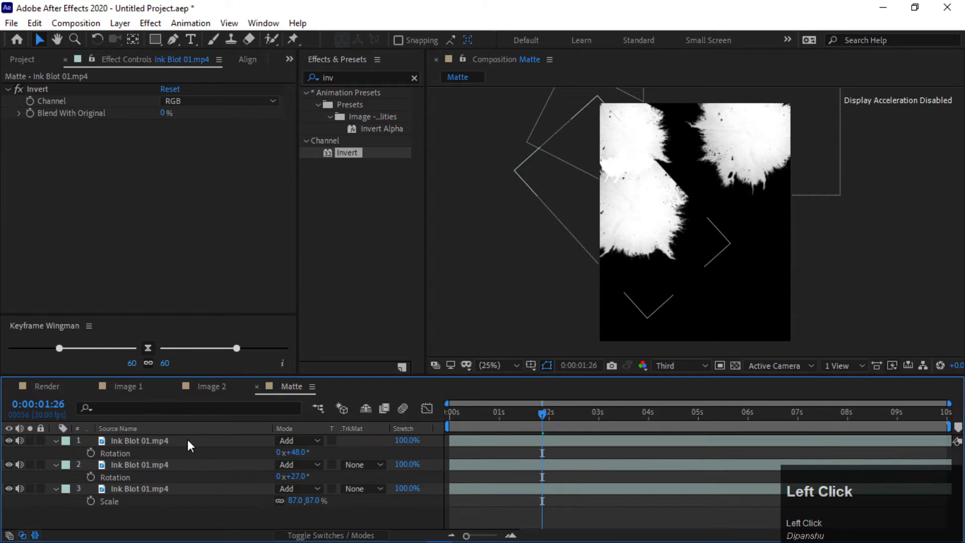
# Move the 48° ink blot to the composition's top centre and create an enlarged duplicate of it.
pyautogui.moveTo(667, 221); pyautogui.dragTo(722, 149)
pyautogui.click(188, 439)
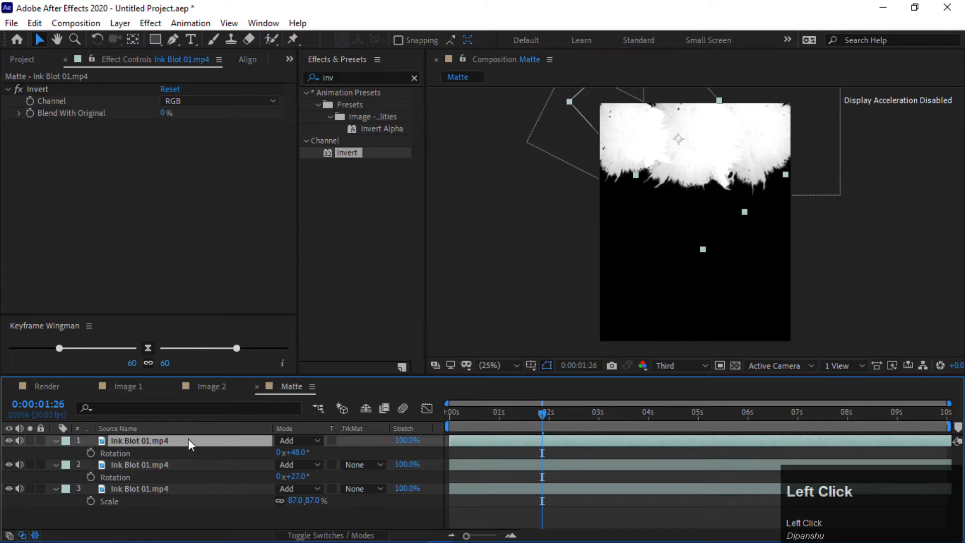
pyautogui.hotkey('ctrl', 'd')
pyautogui.press('s')
pyautogui.moveTo(297, 452); pyautogui.dragTo(307, 453)
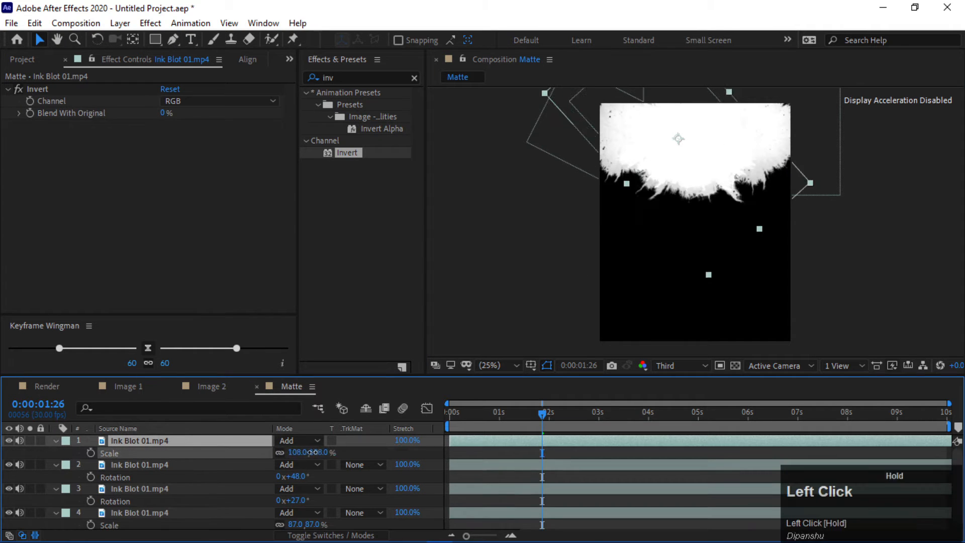
# Place the enlarged ink blot duplicate at the middle of the composition's left edge and rotate it to 143°.
pyautogui.moveTo(685, 130); pyautogui.dragTo(623, 188)
pyautogui.click(241, 438)
pyautogui.press('r')
pyautogui.moveTo(296, 452); pyautogui.dragTo(370, 454)
# Duplicate the 143° ink blot, place the copy at the middle of the composition's right edge, and scale it to 116%.
pyautogui.click(182, 442)
pyautogui.hotkey('ctrl', 'd')
pyautogui.moveTo(619, 193); pyautogui.dragTo(755, 201)
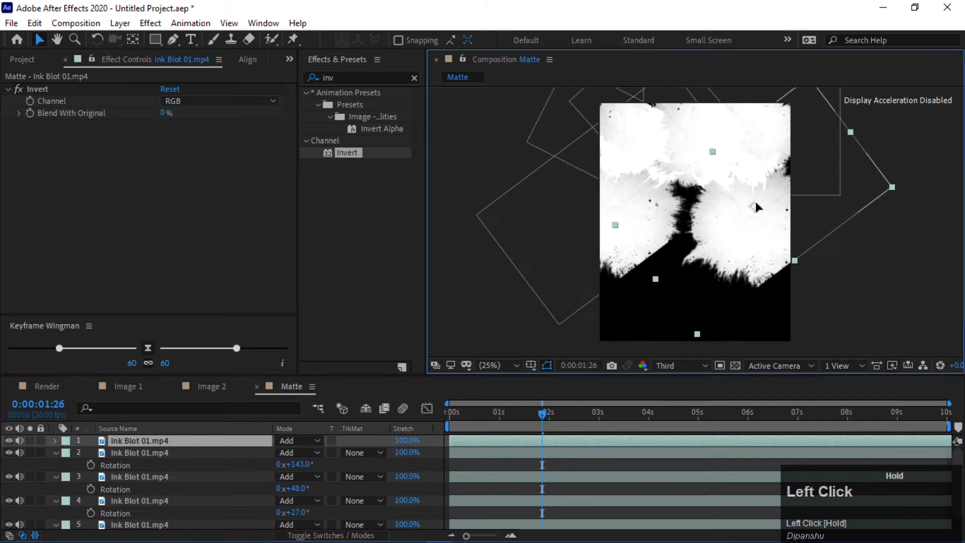
pyautogui.press('s')
pyautogui.press('s')
pyautogui.press('s')
pyautogui.moveTo(288, 453)
pyautogui.mouseDown()
pyautogui.moveTo(300, 452)
pyautogui.moveTo(281, 454)
pyautogui.mouseUp()
# Place a scaled-down duplicate of the 116% ink blot in the composition's centre and rotate it to 156°.
pyautogui.click(206, 440)
pyautogui.hotkey('ctrl', 'd')
pyautogui.press('s')
pyautogui.moveTo(758, 204); pyautogui.dragTo(691, 208)
pyautogui.moveTo(294, 453); pyautogui.dragTo(346, 457)
pyautogui.press('r')
# Place a duplicate of the central ink blot in the composition's lower-left area, scaled to 92% and rotated to 223°.
pyautogui.click(170, 441)
pyautogui.hotkey('ctrl', 'd')
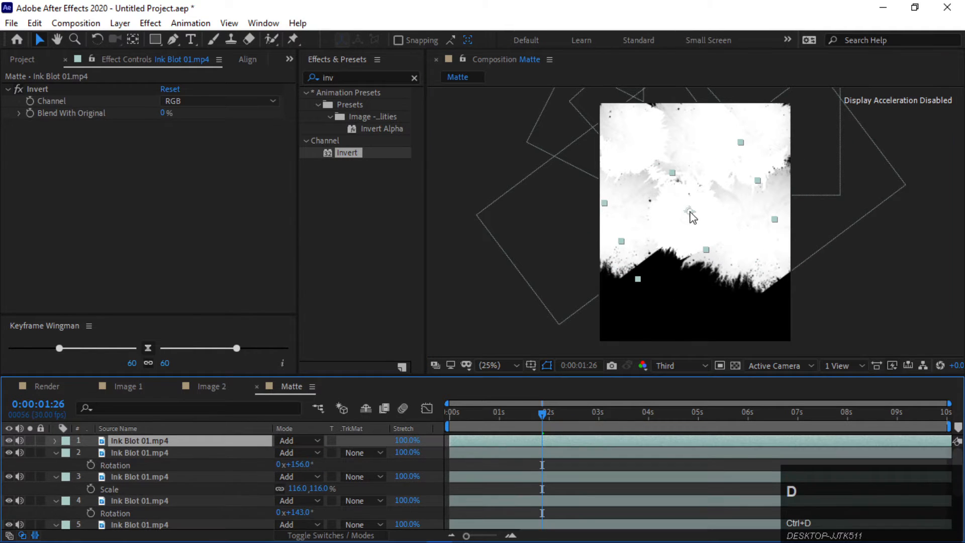
pyautogui.moveTo(689, 215); pyautogui.dragTo(631, 278)
pyautogui.press('s')
pyautogui.moveTo(296, 452); pyautogui.dragTo(310, 452)
pyautogui.moveTo(616, 278); pyautogui.dragTo(598, 317)
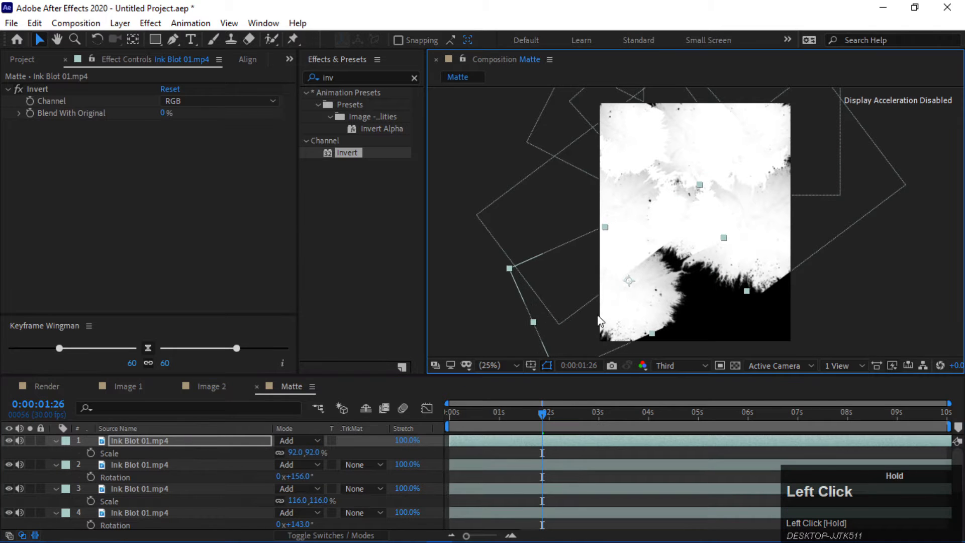
pyautogui.press('r')
pyautogui.moveTo(301, 452); pyautogui.dragTo(340, 456)
# Duplicate the lower-left ink blot, place the copy in the composition's lower centre, and rotate it to 348°.
pyautogui.click(194, 442)
pyautogui.hotkey('ctrl', 'd')
pyautogui.moveTo(631, 279); pyautogui.dragTo(712, 298)
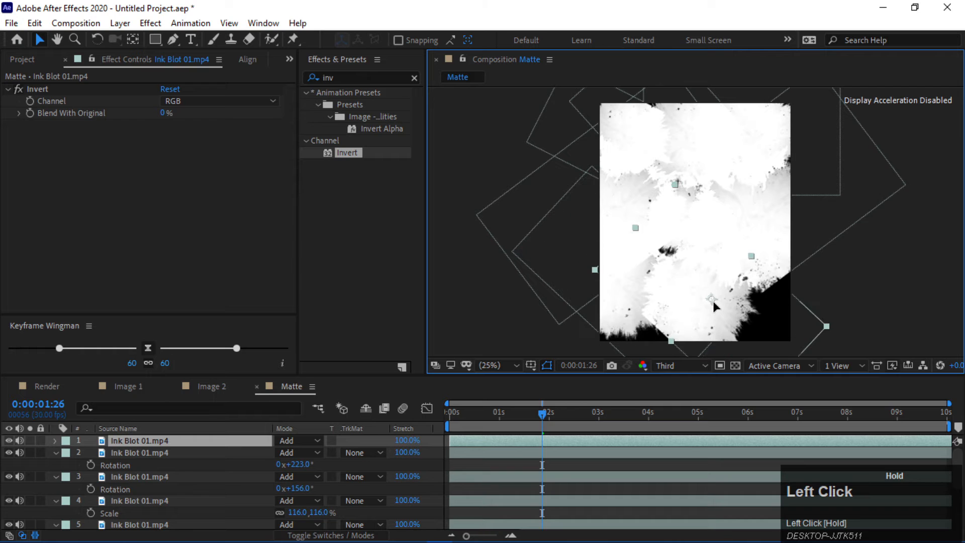
pyautogui.press('r')
pyautogui.moveTo(295, 452); pyautogui.dragTo(316, 452)
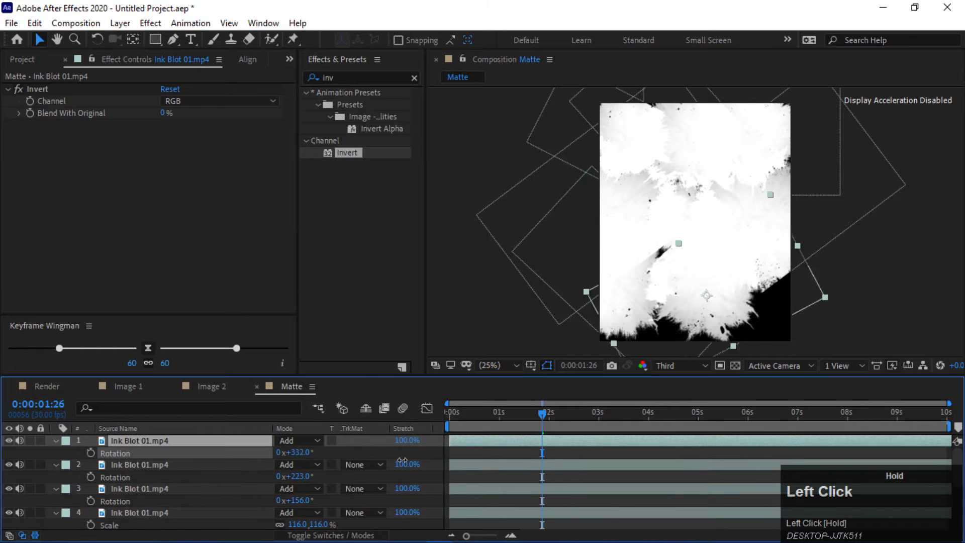
# Place a duplicate of the 348° ink blot in the composition's lower-right corner and scale it to 80%.
pyautogui.click(179, 442)
pyautogui.hotkey('ctrl', 'd')
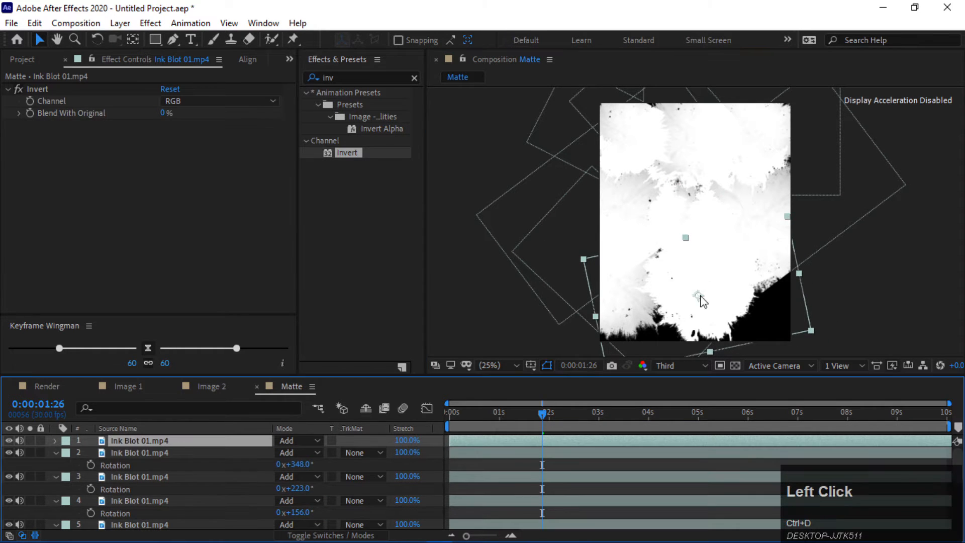
pyautogui.moveTo(698, 296); pyautogui.dragTo(762, 324)
pyautogui.press('s')
pyautogui.moveTo(295, 452); pyautogui.dragTo(289, 452)
# Duplicate the lower-right ink blot, place the copy near the left end of the composition's bottom edge, and scale it to 66%.
pyautogui.moveTo(771, 321); pyautogui.dragTo(651, 347)
pyautogui.hotkey('ctrl', 'd')
pyautogui.press('s')
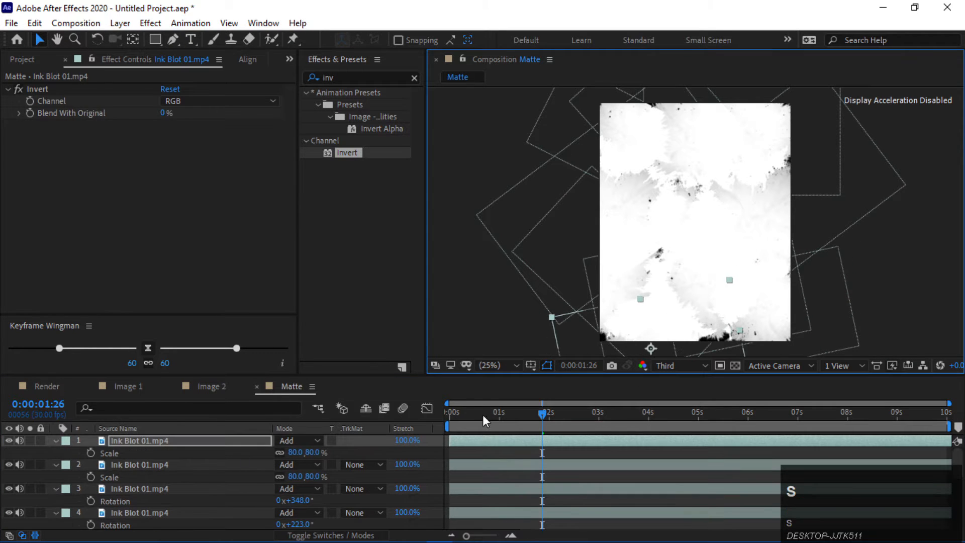
pyautogui.moveTo(295, 452); pyautogui.dragTo(285, 454)
pyautogui.moveTo(662, 321); pyautogui.dragTo(646, 315)
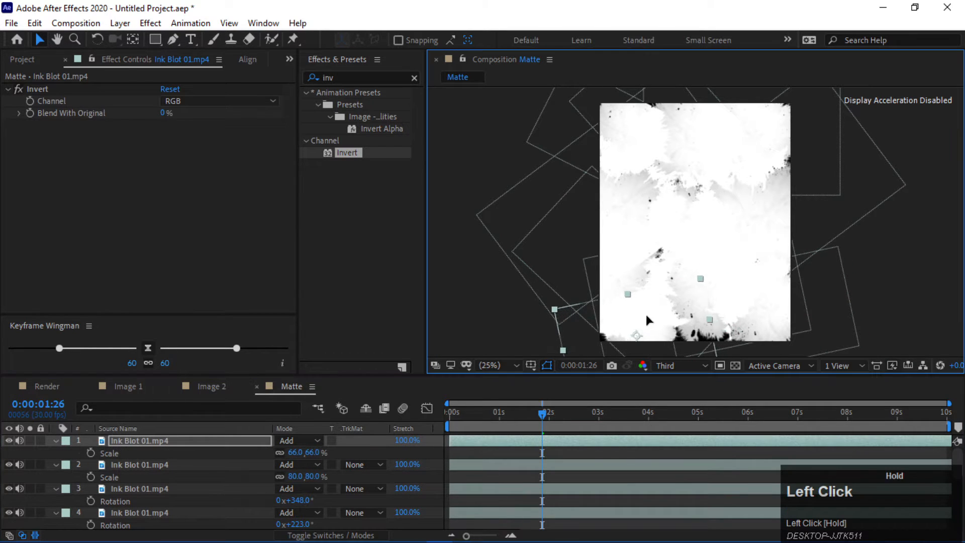
# Place another ink blot duplicate, scaled to 49%, over the remaining gap at the centre of the composition's bottom edge.
pyautogui.press('s')
pyautogui.hotkey('ctrl', 'd')
pyautogui.press('s')
pyautogui.moveTo(296, 453); pyautogui.dragTo(286, 453)
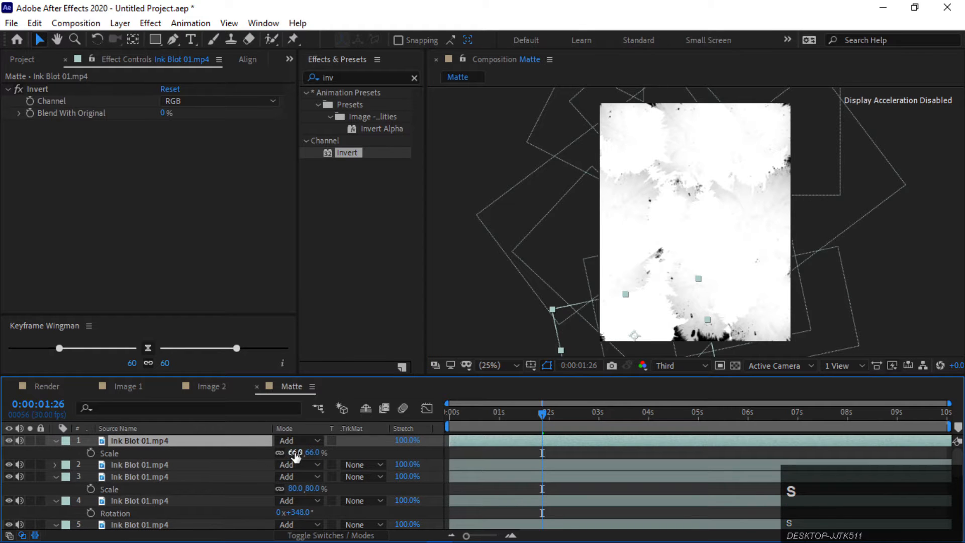
pyautogui.moveTo(672, 334)
pyautogui.mouseDown()
pyautogui.moveTo(741, 334)
pyautogui.moveTo(729, 329)
pyautogui.mouseUp()
pyautogui.click(915, 310)
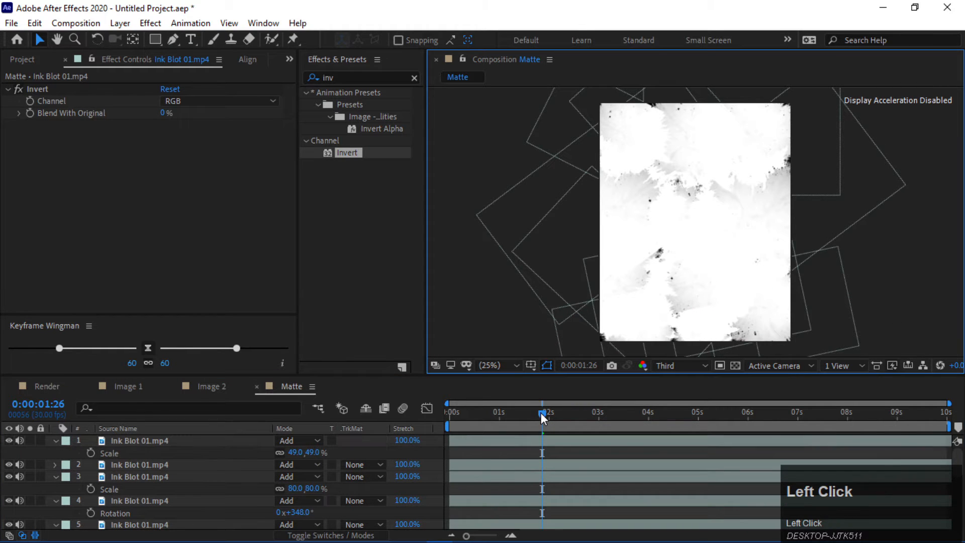
# Select all eleven ink blot layers and collapse their displayed properties in the Matte timeline.
pyautogui.moveTo(542, 411)
pyautogui.mouseDown()
pyautogui.moveTo(442, 419)
pyautogui.moveTo(541, 426)
pyautogui.mouseUp()
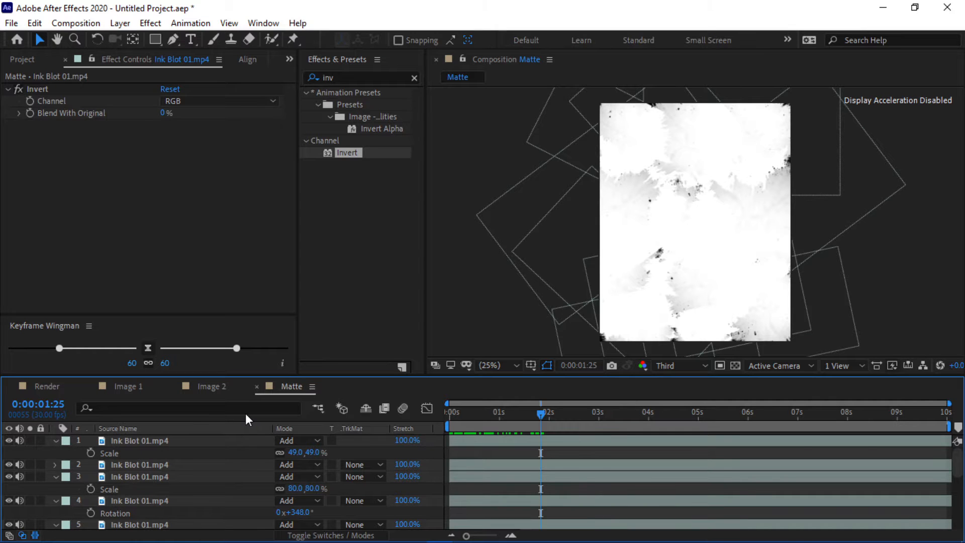
pyautogui.press('`')
pyautogui.moveTo(223, 481); pyautogui.dragTo(124, 109)
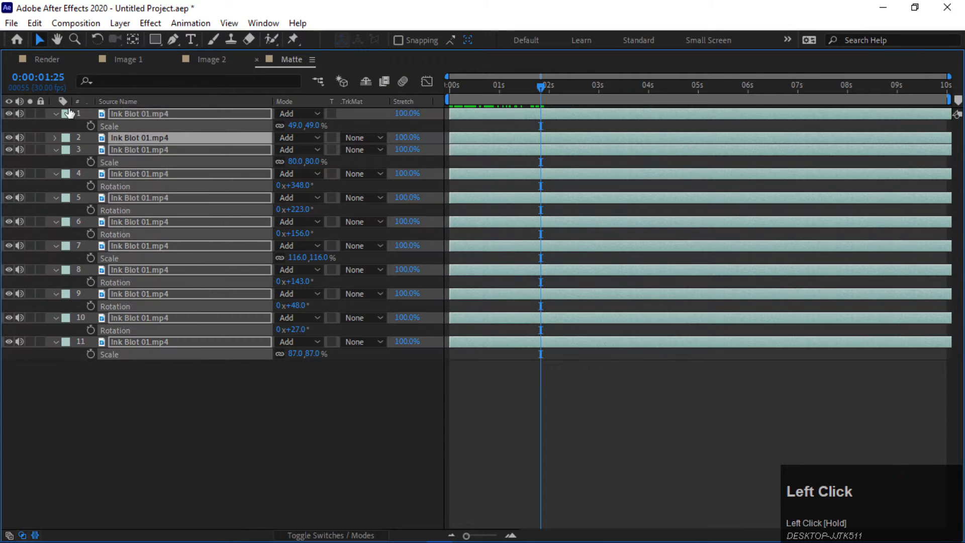
pyautogui.press('u')
pyautogui.press('`')
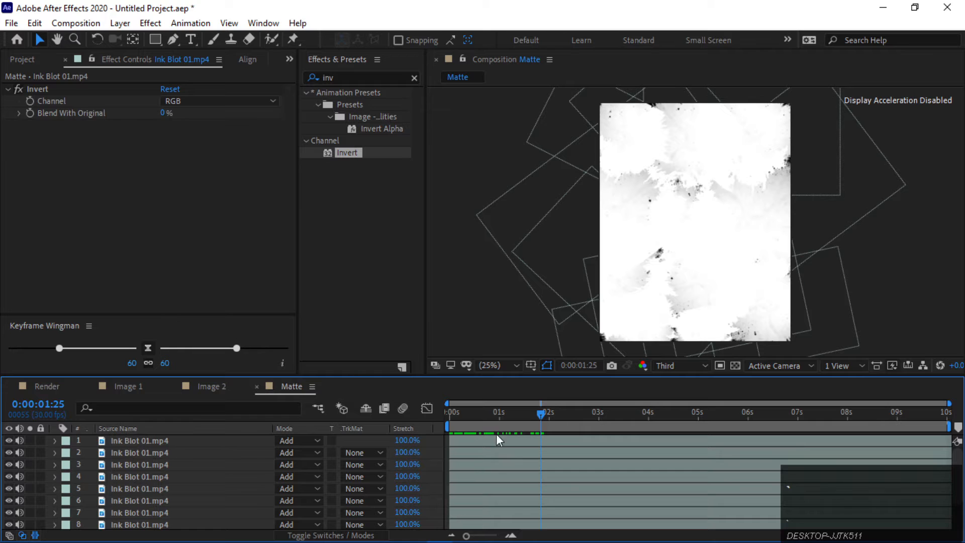
# Set the Matte composition's preview resolution to Quarter.
pyautogui.moveTo(555, 412)
pyautogui.mouseDown()
pyautogui.moveTo(451, 408)
pyautogui.moveTo(498, 411)
pyautogui.moveTo(454, 411)
pyautogui.moveTo(495, 412)
pyautogui.moveTo(454, 417)
pyautogui.moveTo(463, 417)
pyautogui.mouseUp()
pyautogui.click(681, 365)
pyautogui.click(676, 444)
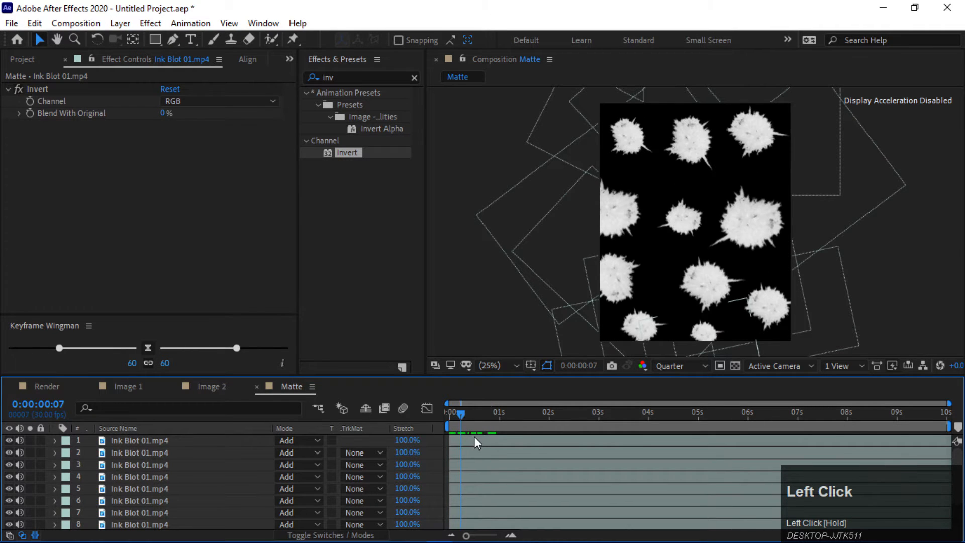
# Stagger the ink blot layers by shifting each one a few frames later in time, and scrub through the staggered animation.
pyautogui.press('`')
pyautogui.moveTo(488, 114); pyautogui.dragTo(500, 162)
pyautogui.click(481, 129)
pyautogui.moveTo(492, 170); pyautogui.dragTo(481, 219)
pyautogui.click(477, 229)
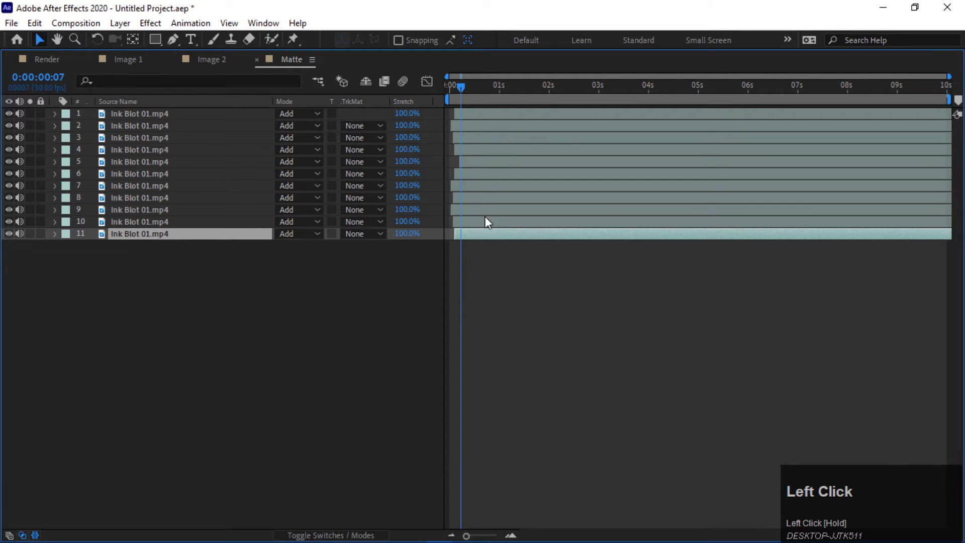
pyautogui.press('`')
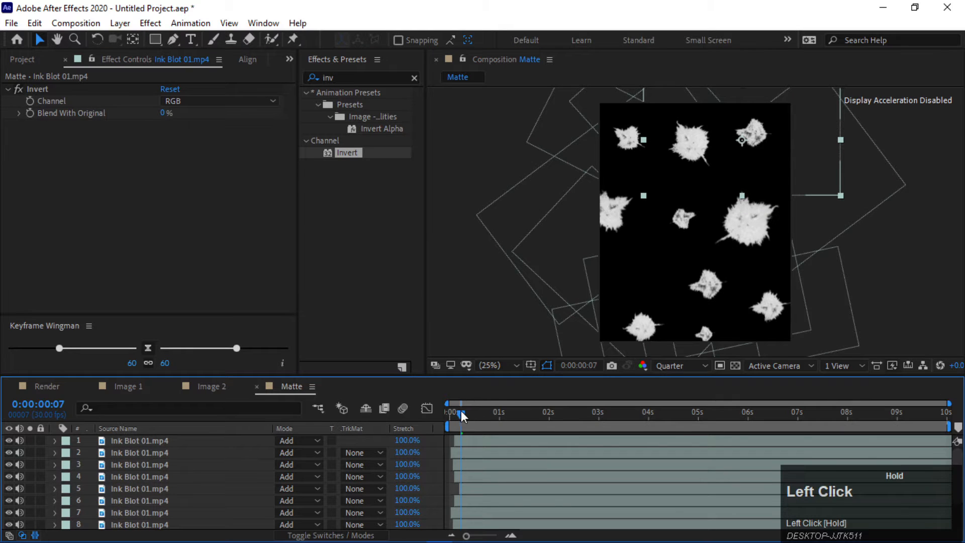
pyautogui.moveTo(461, 410); pyautogui.dragTo(493, 418)
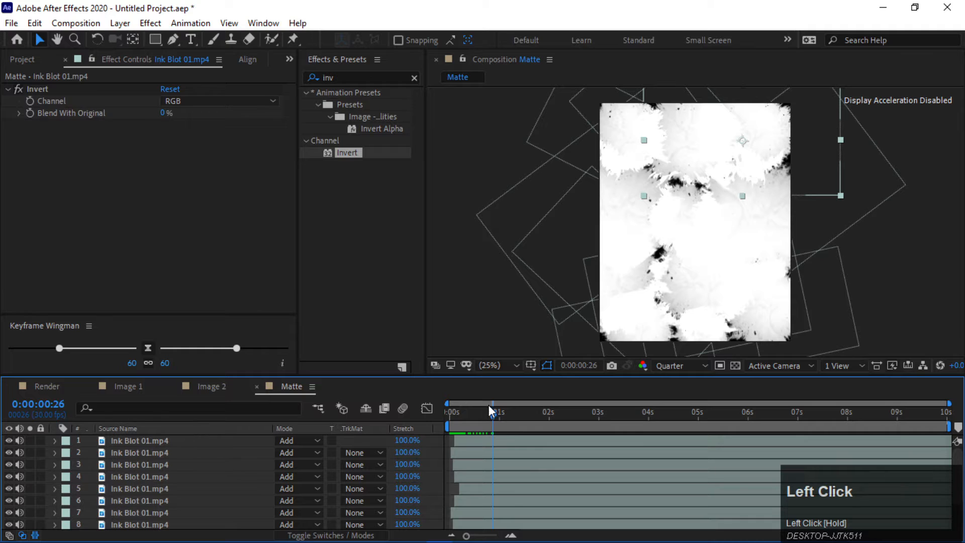
# Open the Render composition, clear the effects search, and add the Image 1 composition as a layer.
pyautogui.click(46, 387)
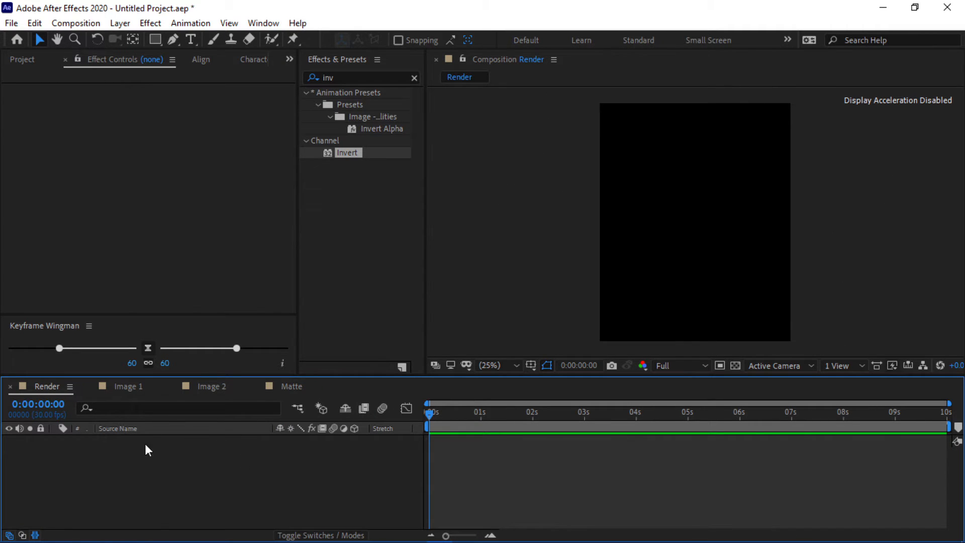
pyautogui.click(21, 61)
pyautogui.click(414, 78)
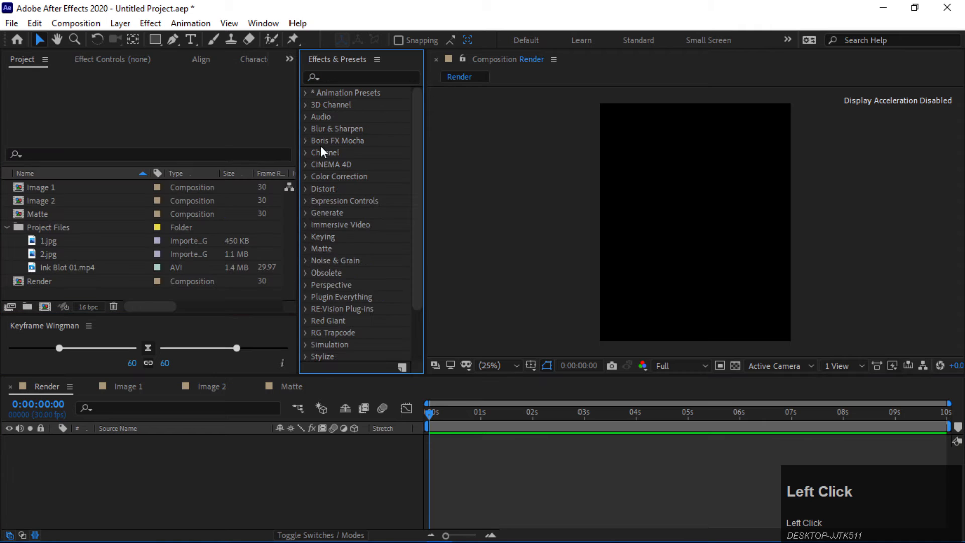
pyautogui.click(7, 227)
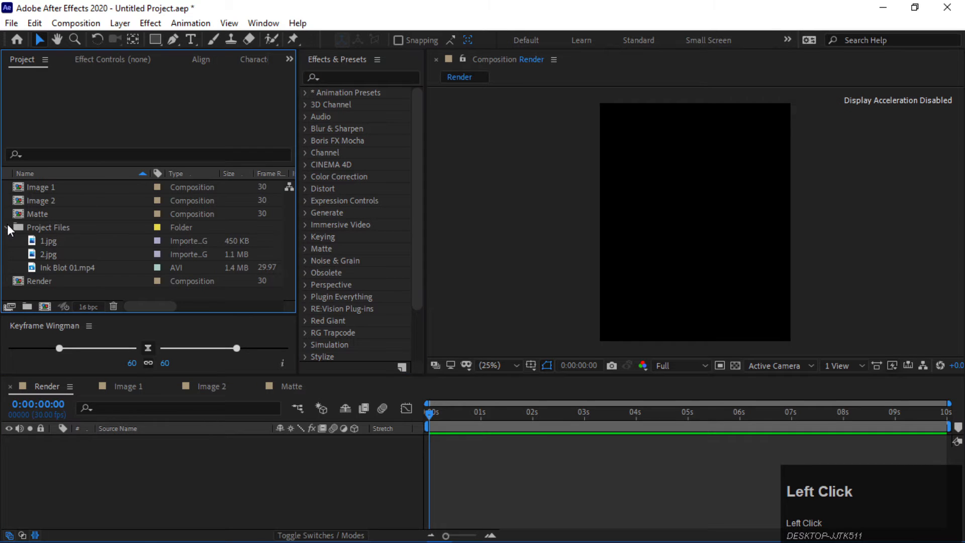
pyautogui.click(54, 189)
pyautogui.moveTo(59, 188); pyautogui.dragTo(153, 455)
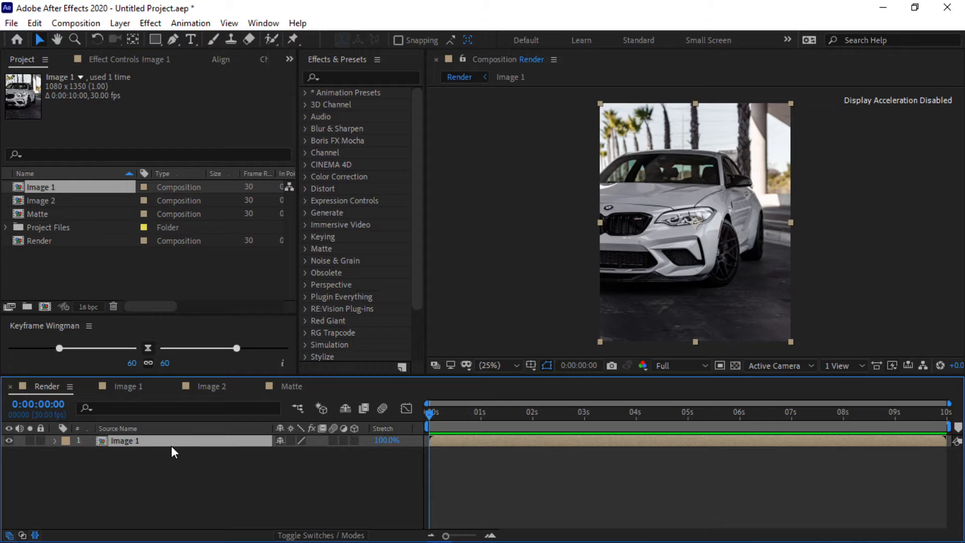
# Animate Image 1's position from 540, 2058 at 0 seconds to 540, 675 at 1 second.
pyautogui.click(481, 417)
pyautogui.press('p')
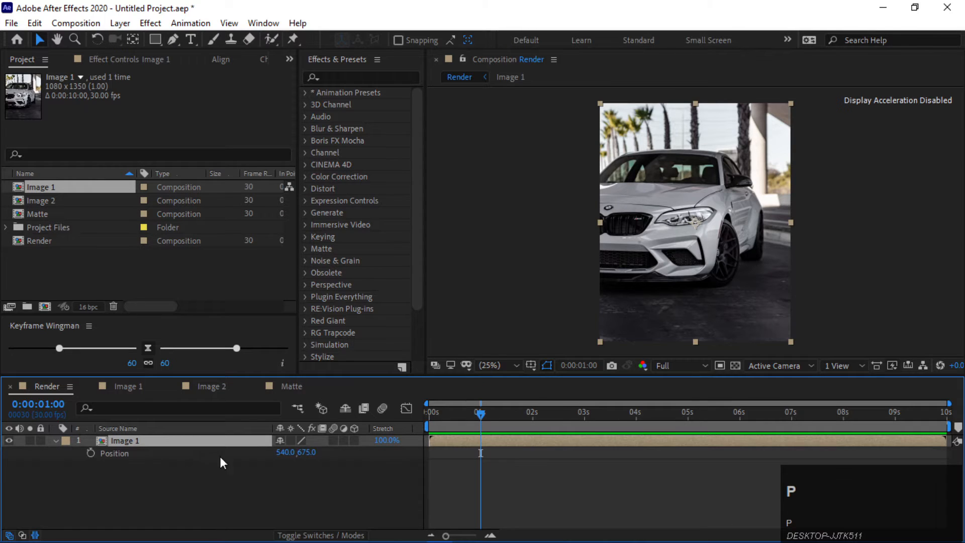
pyautogui.click(91, 453)
pyautogui.moveTo(453, 415); pyautogui.dragTo(354, 415)
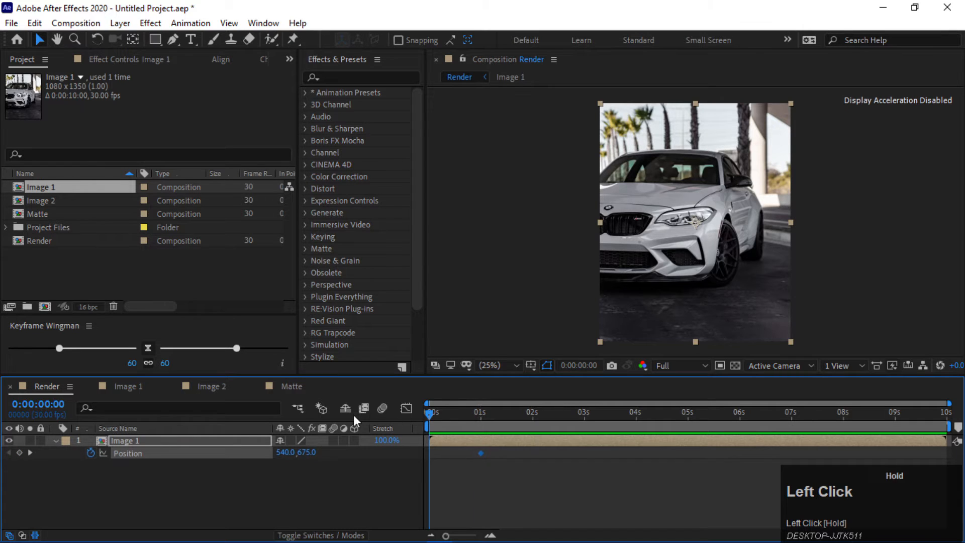
pyautogui.moveTo(303, 455); pyautogui.dragTo(311, 507)
pyautogui.click(313, 491)
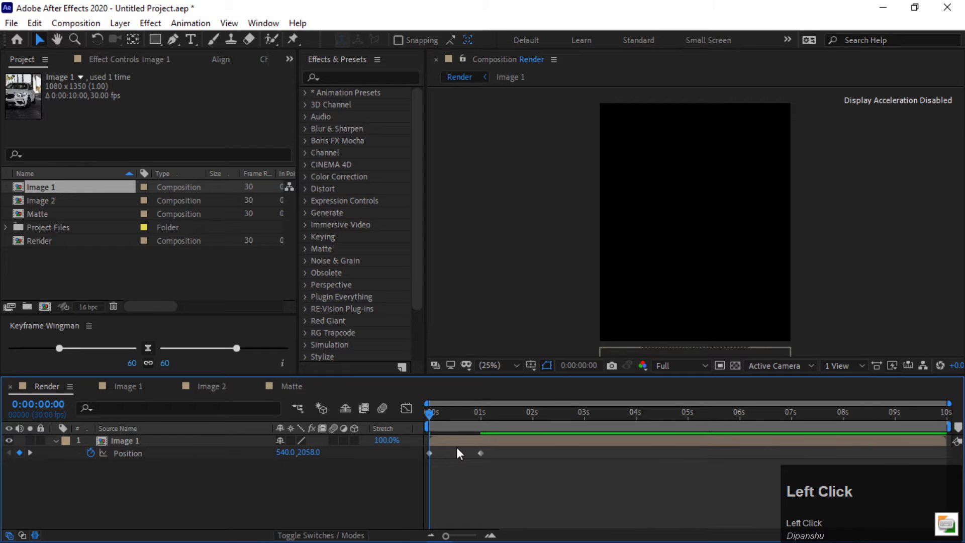
# Add a scale keyframe of 130% to Image 1 at 1 second.
pyautogui.click(481, 416)
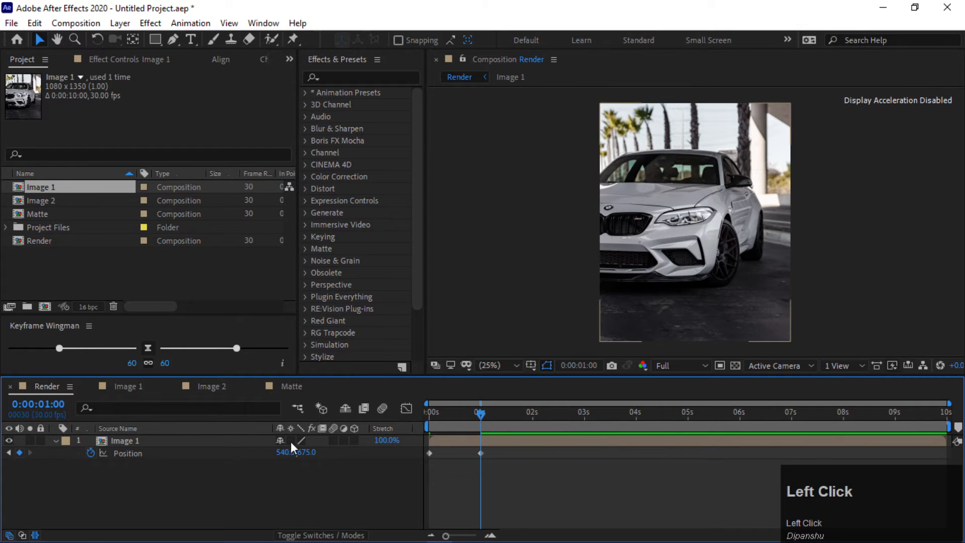
pyautogui.click(241, 443)
pyautogui.press('s')
pyautogui.click(91, 453)
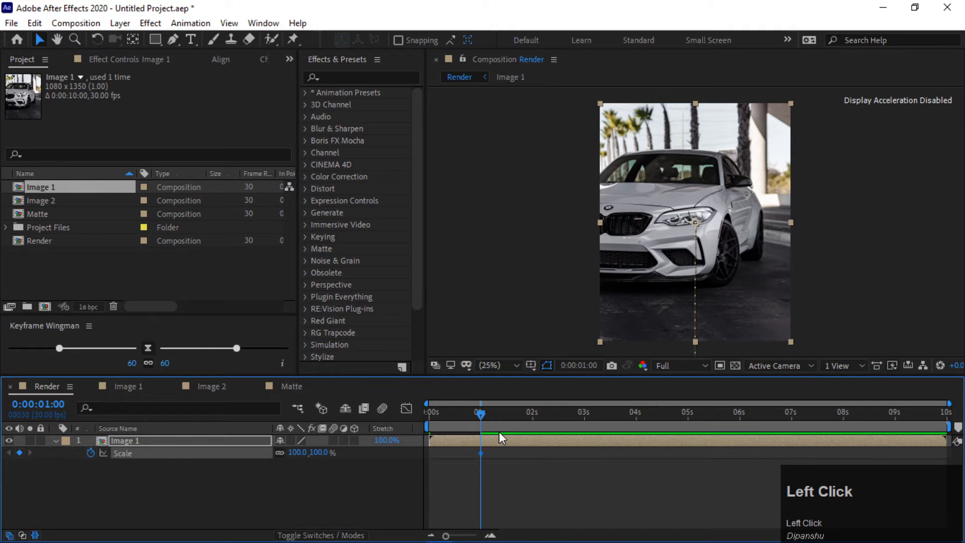
pyautogui.moveTo(304, 454); pyautogui.dragTo(289, 456)
pyautogui.write('130')
pyautogui.press('Return')
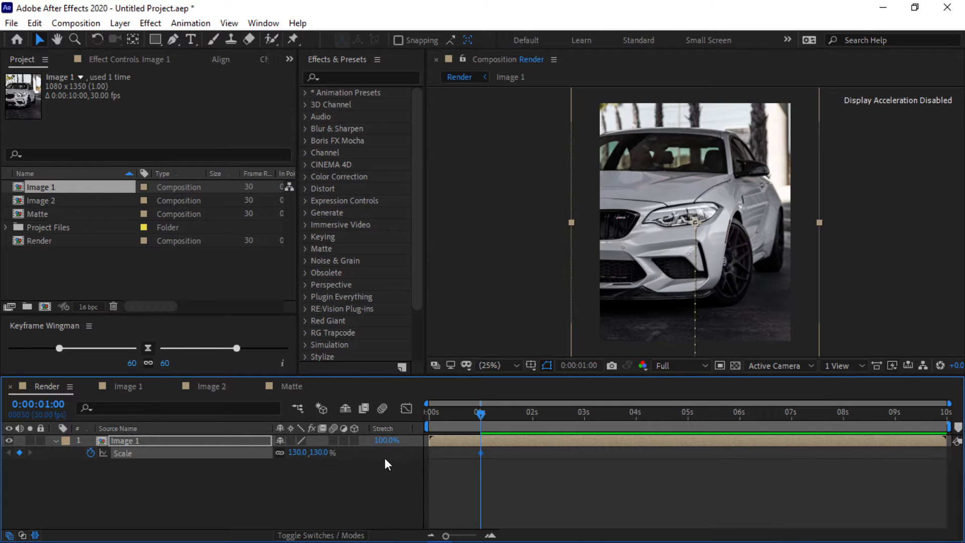
# Set Image 1's scale to 100% at 2 seconds to create the ending scale keyframe.
pyautogui.click(533, 415)
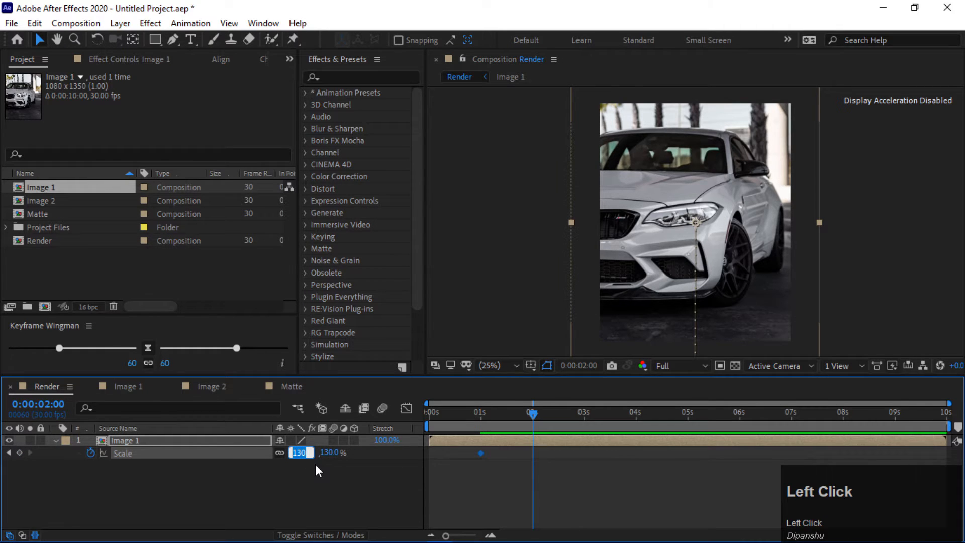
pyautogui.write('100')
pyautogui.press('Return')
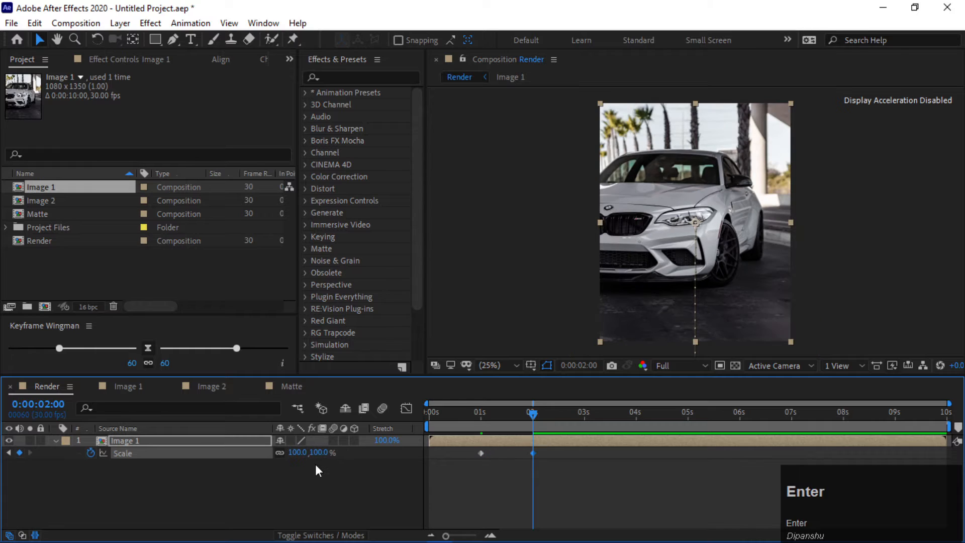
pyautogui.click(314, 464)
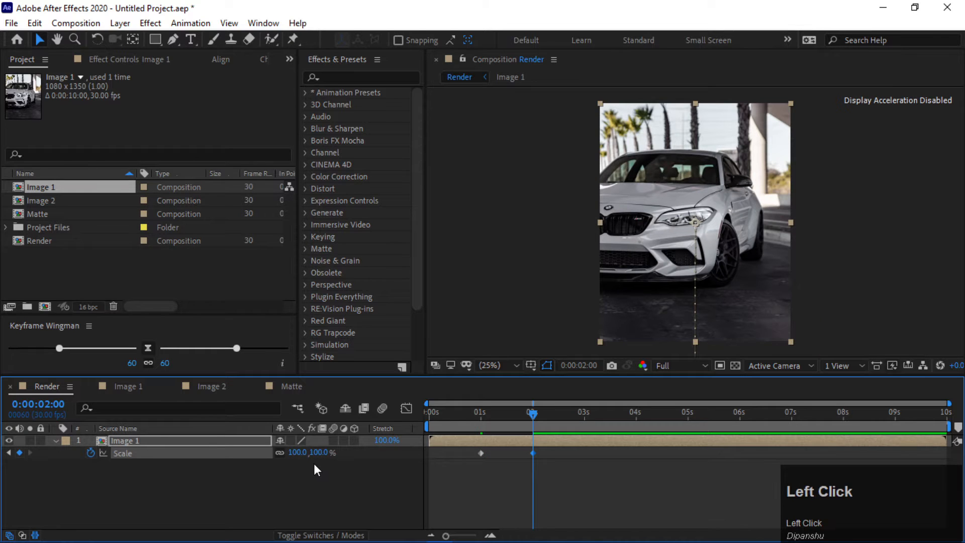
# Show all of Image 1's keyframes and shift both scale keyframes about five frames earlier.
pyautogui.click(194, 440)
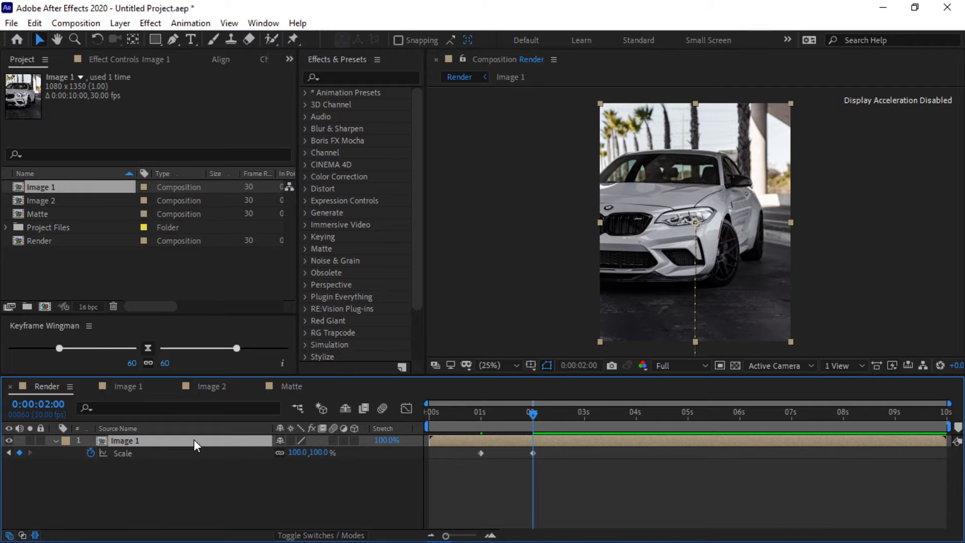
pyautogui.press('u')
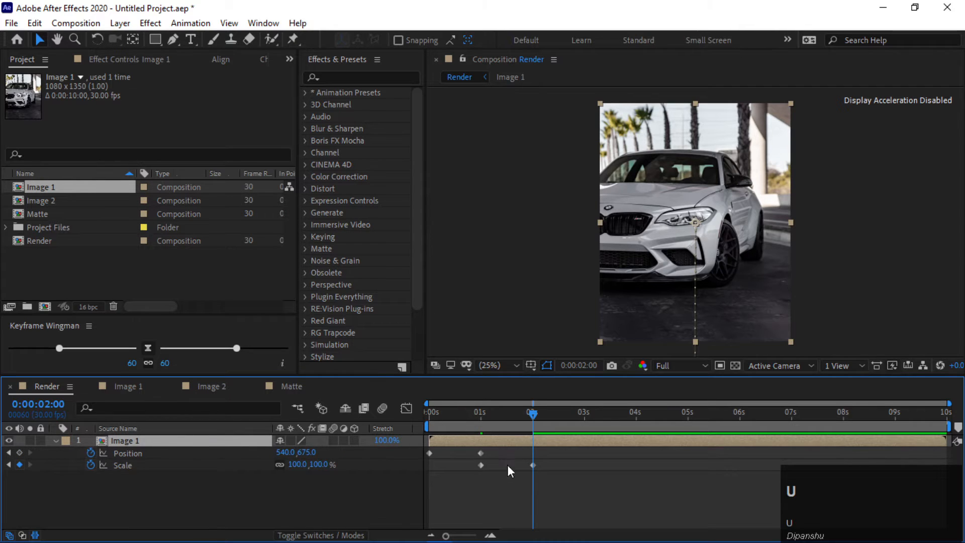
pyautogui.moveTo(472, 472); pyautogui.dragTo(522, 464)
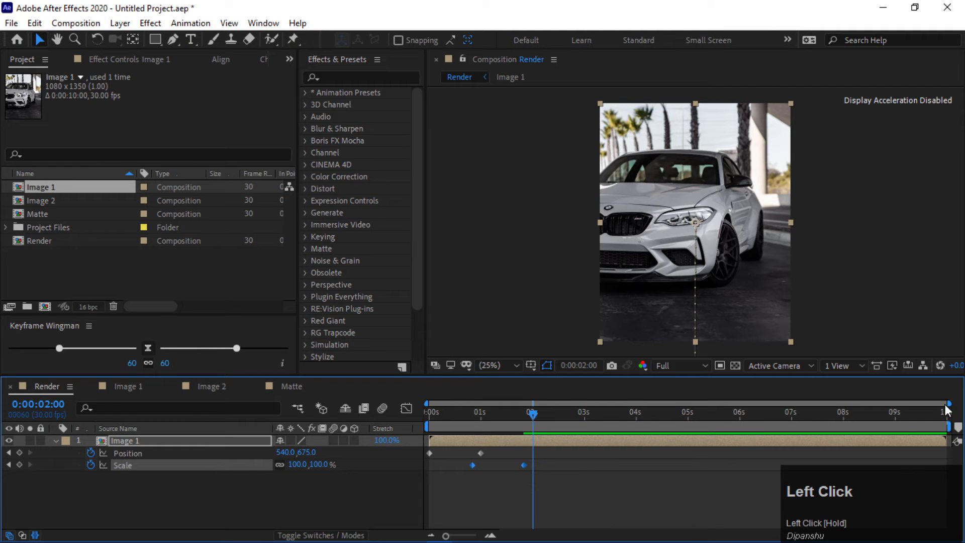
# Lower Image 1's starting position at 0 seconds to 540, 2238 so it begins fully below the frame.
pyautogui.moveTo(947, 404); pyautogui.dragTo(724, 404)
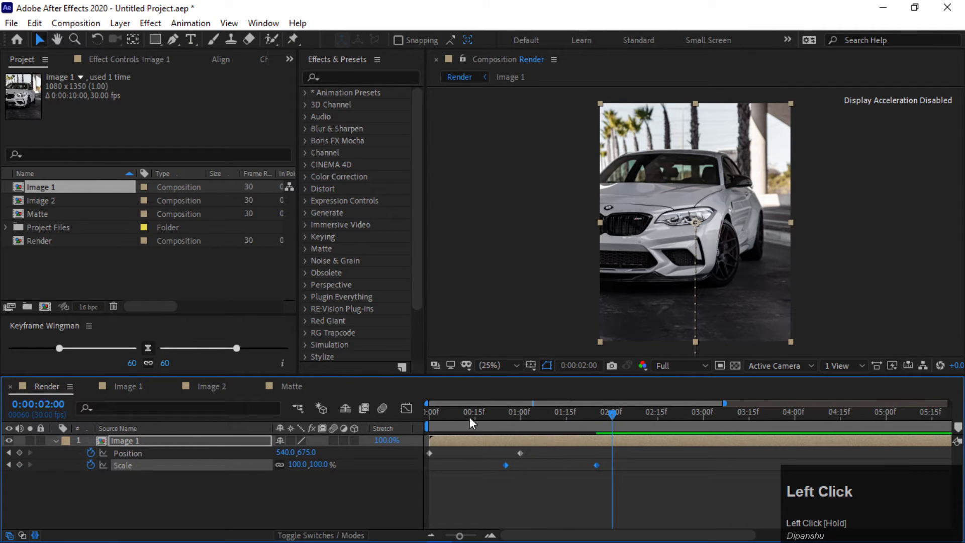
pyautogui.moveTo(617, 414); pyautogui.dragTo(426, 435)
pyautogui.click(127, 453)
pyautogui.click(379, 500)
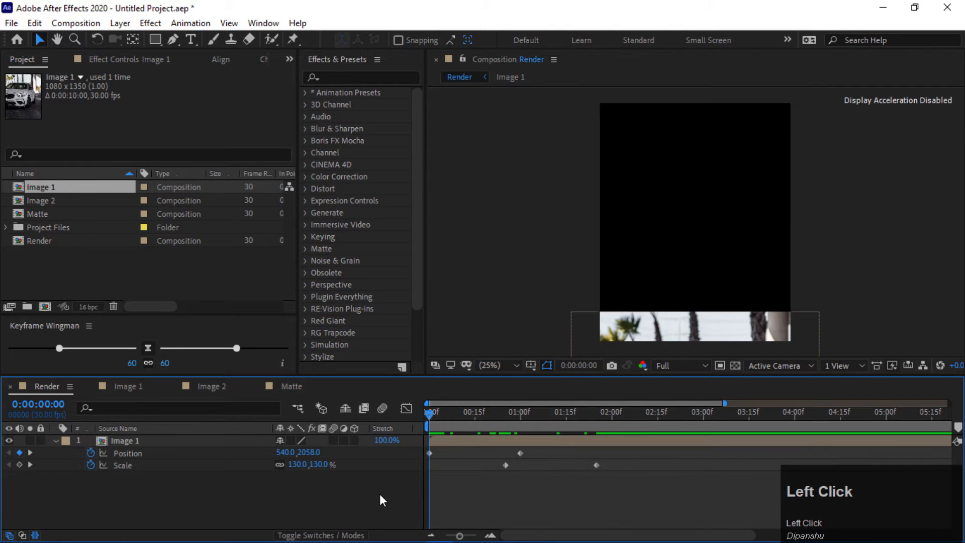
pyautogui.moveTo(319, 455); pyautogui.dragTo(318, 467)
pyautogui.click(405, 455)
# Shift both of Image 1's scale keyframes slightly earlier, to 0:00:00:23 and 0:00:01:23.
pyautogui.moveTo(427, 416); pyautogui.dragTo(557, 415)
pyautogui.moveTo(563, 417); pyautogui.dragTo(565, 417)
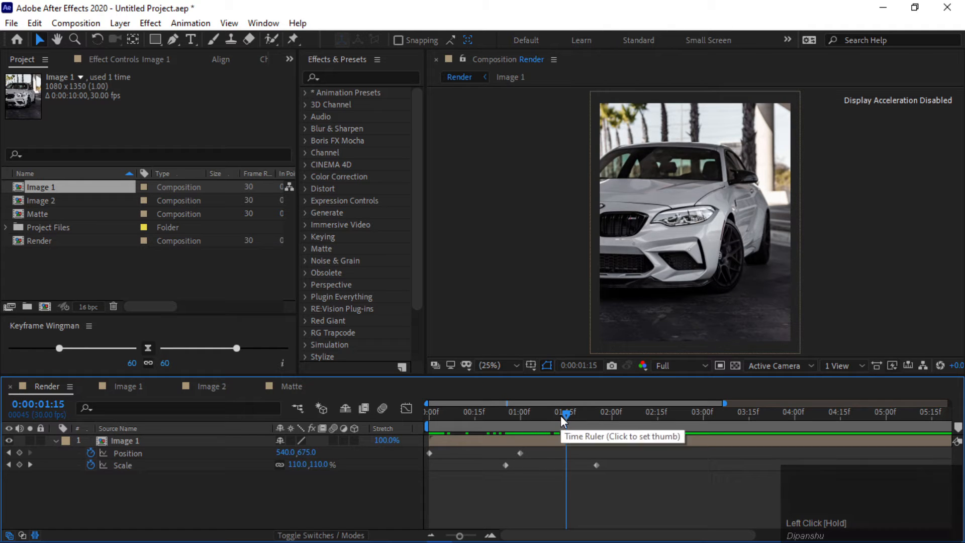
pyautogui.moveTo(480, 461); pyautogui.dragTo(603, 487)
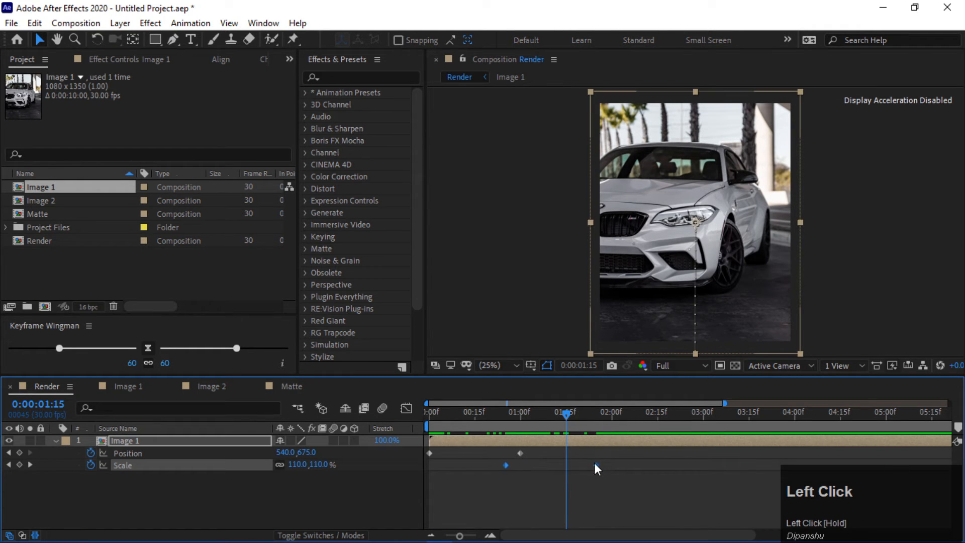
pyautogui.keyDown('shift'); pyautogui.click(591, 465); pyautogui.keyUp('shift')
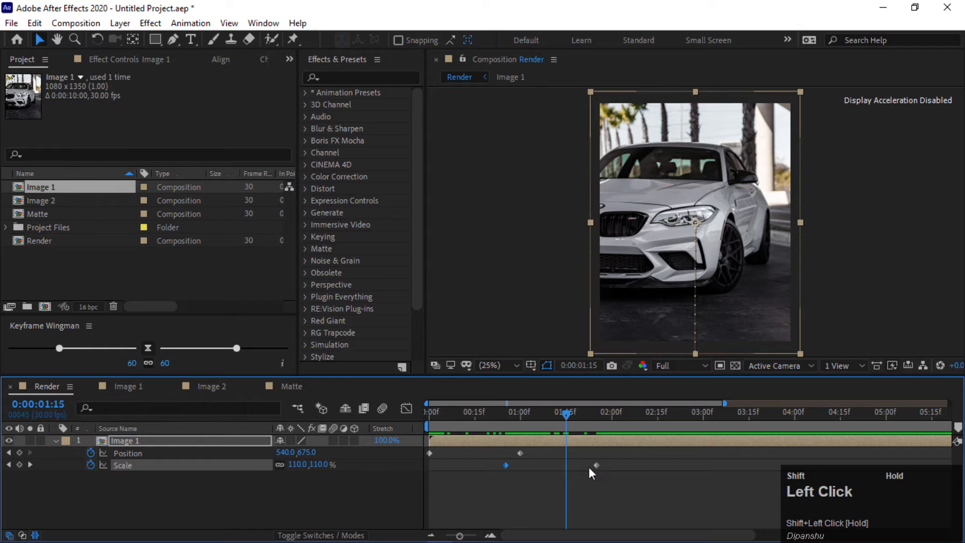
pyautogui.moveTo(620, 469); pyautogui.dragTo(497, 464)
pyautogui.moveTo(566, 411); pyautogui.dragTo(589, 420)
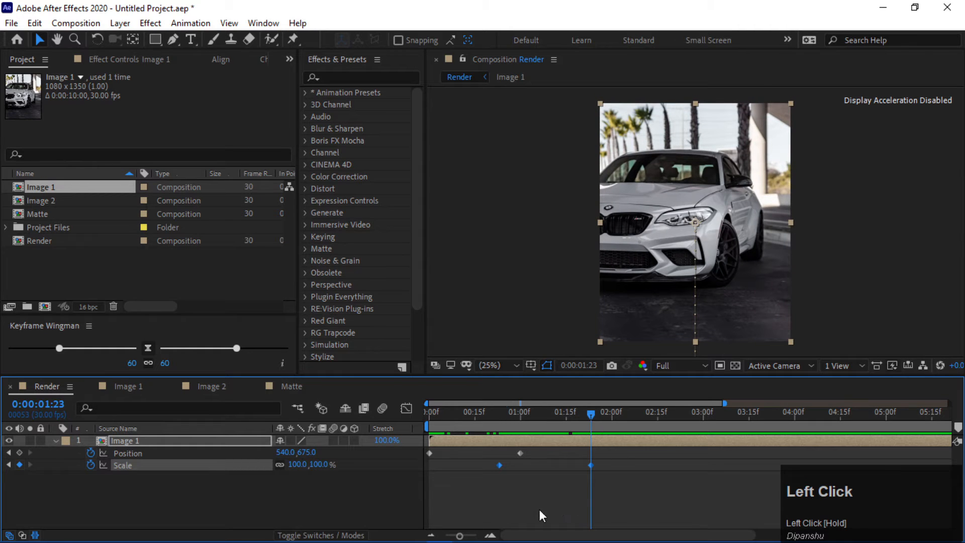
# Apply Easy Ease to both of Image 1's position keyframes and show their speed graph.
pyautogui.moveTo(657, 504); pyautogui.dragTo(411, 447)
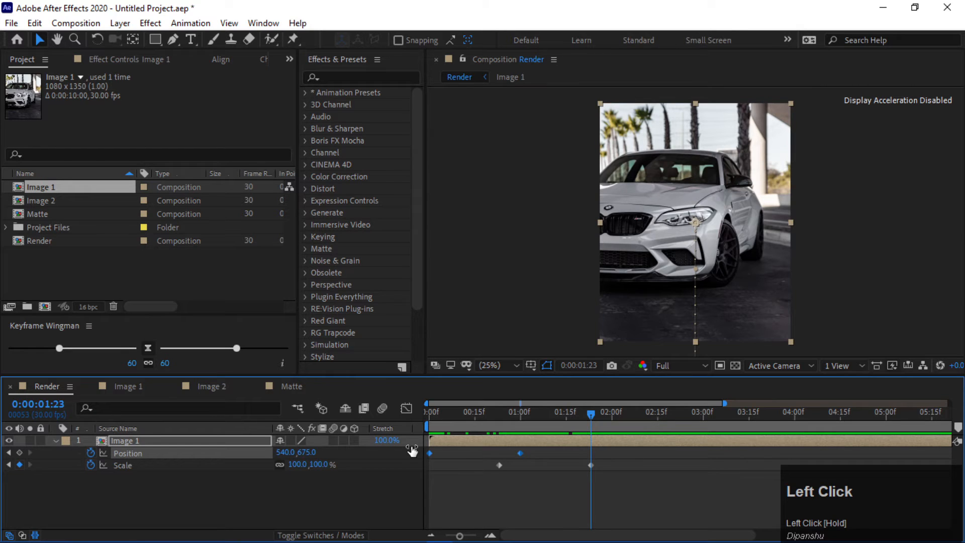
pyautogui.press('F9')
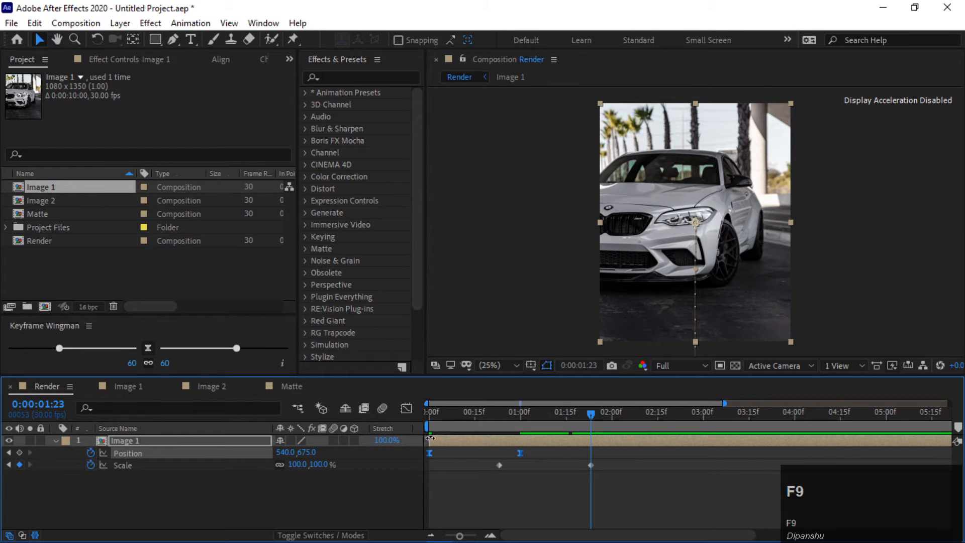
pyautogui.click(406, 408)
pyautogui.moveTo(555, 467); pyautogui.dragTo(402, 499)
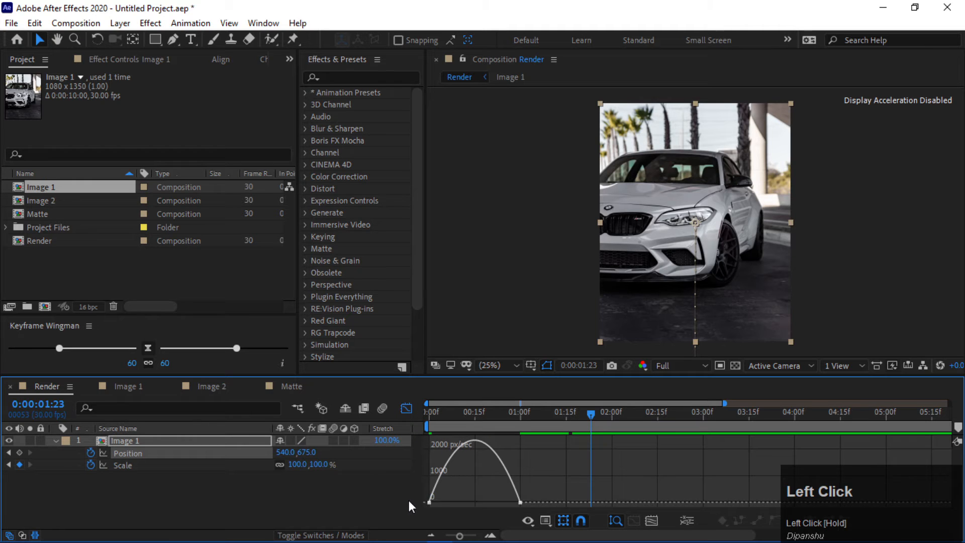
pyautogui.rightClick(560, 480)
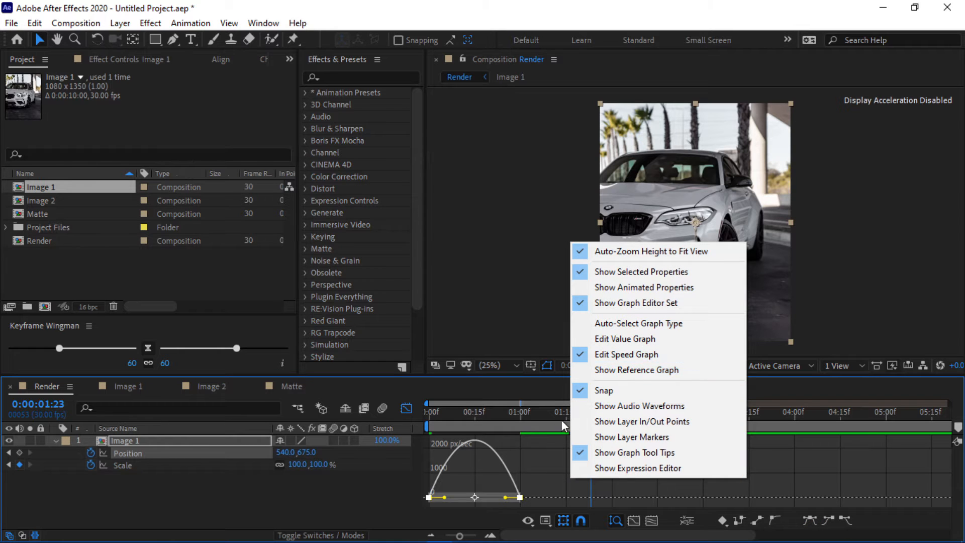
# Pull the position speed graph's influence handles together at its middle, forming a sharp peak at about 15 frames.
pyautogui.click(505, 497)
pyautogui.moveTo(505, 497); pyautogui.dragTo(477, 498)
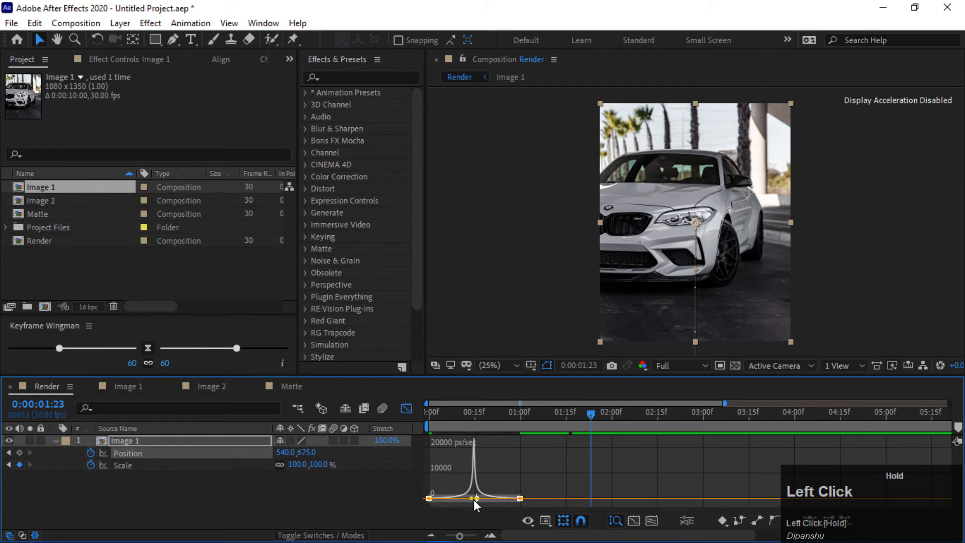
pyautogui.click(472, 499)
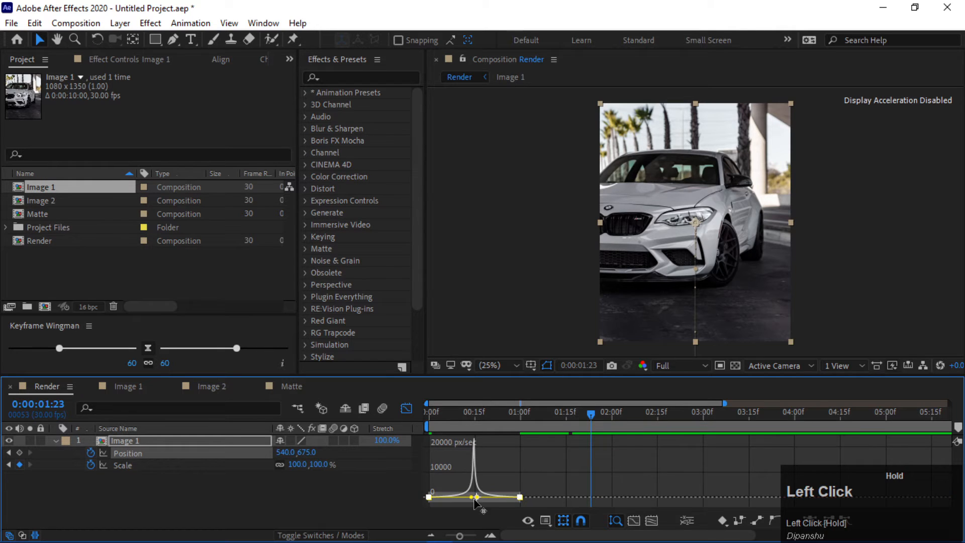
pyautogui.press('`')
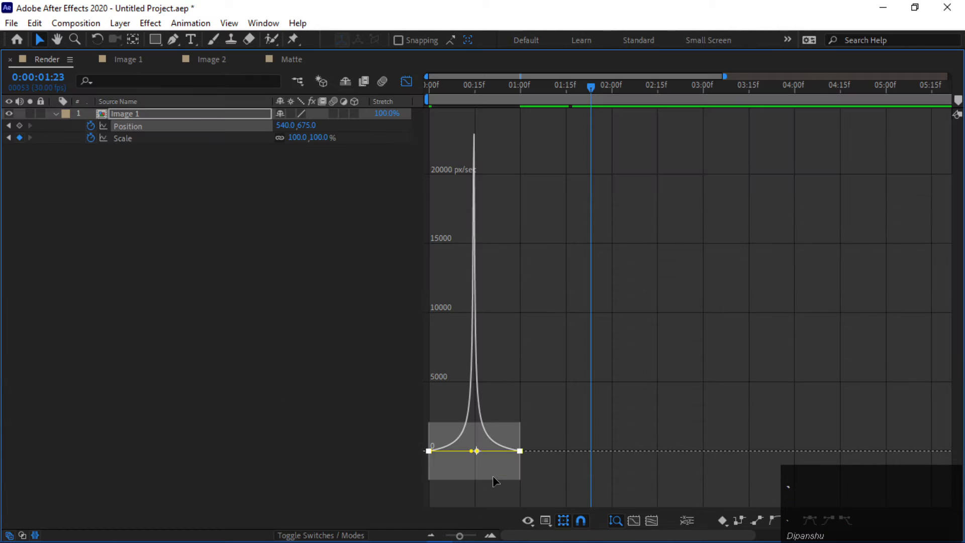
pyautogui.click(653, 521)
pyautogui.moveTo(667, 452); pyautogui.dragTo(688, 479)
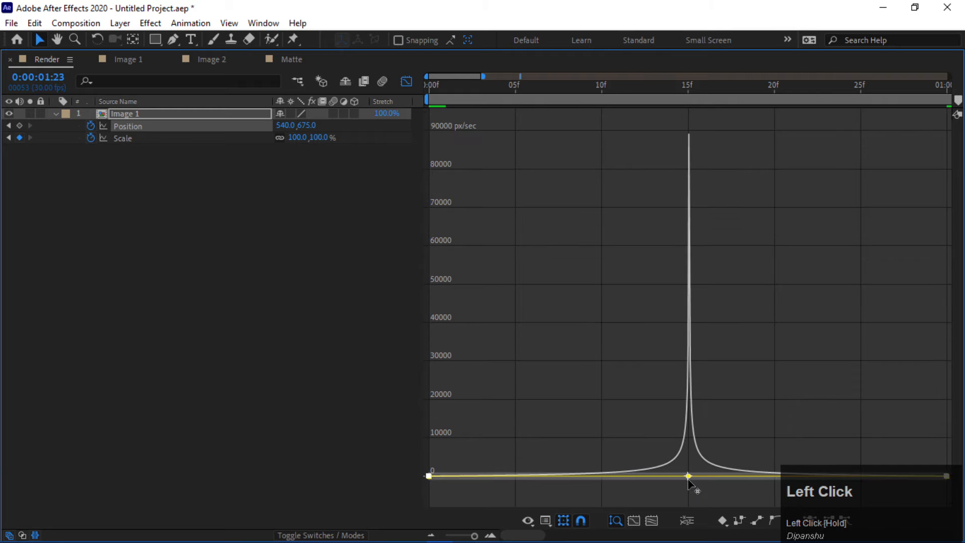
pyautogui.press('`')
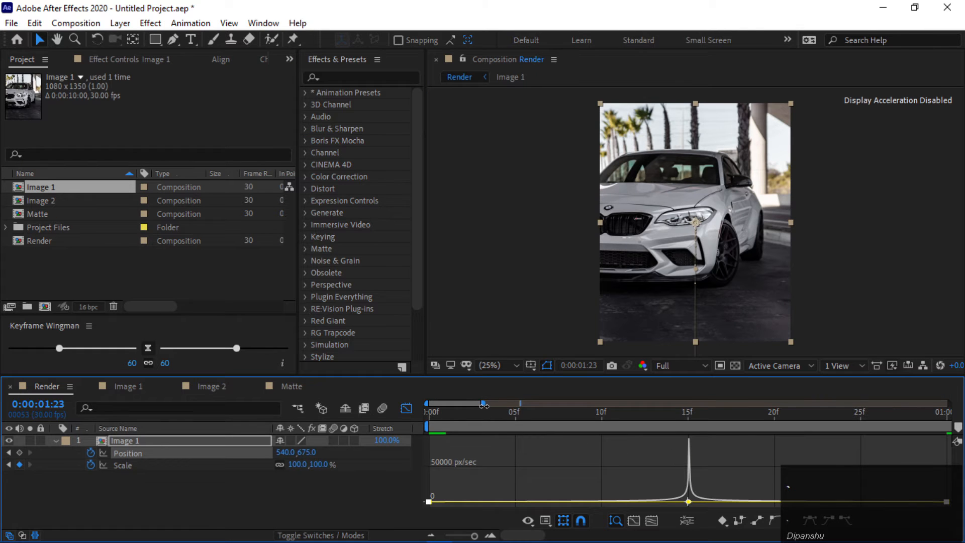
pyautogui.moveTo(483, 405); pyautogui.dragTo(913, 405)
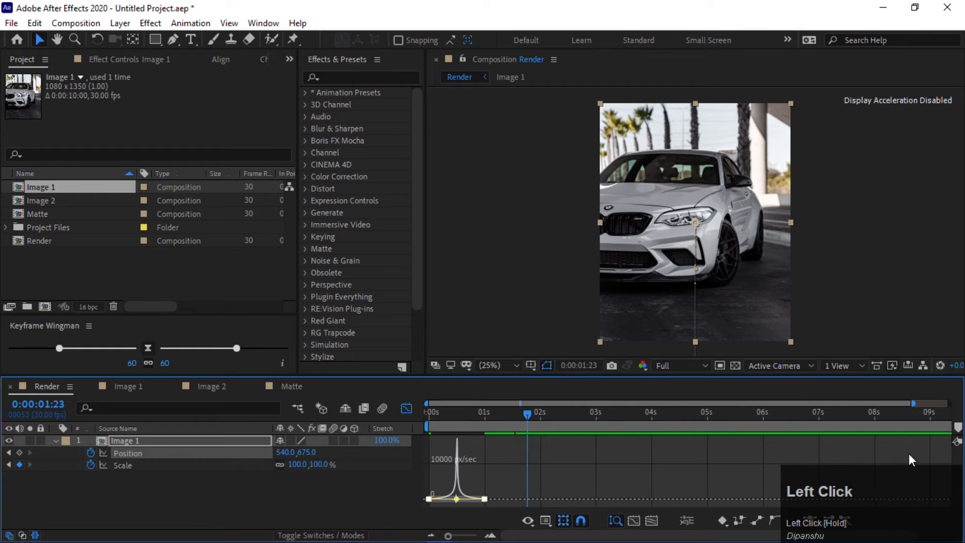
# Leave the graph view and preview Image 1's eased position animation from 0 seconds.
pyautogui.moveTo(528, 414); pyautogui.dragTo(310, 418)
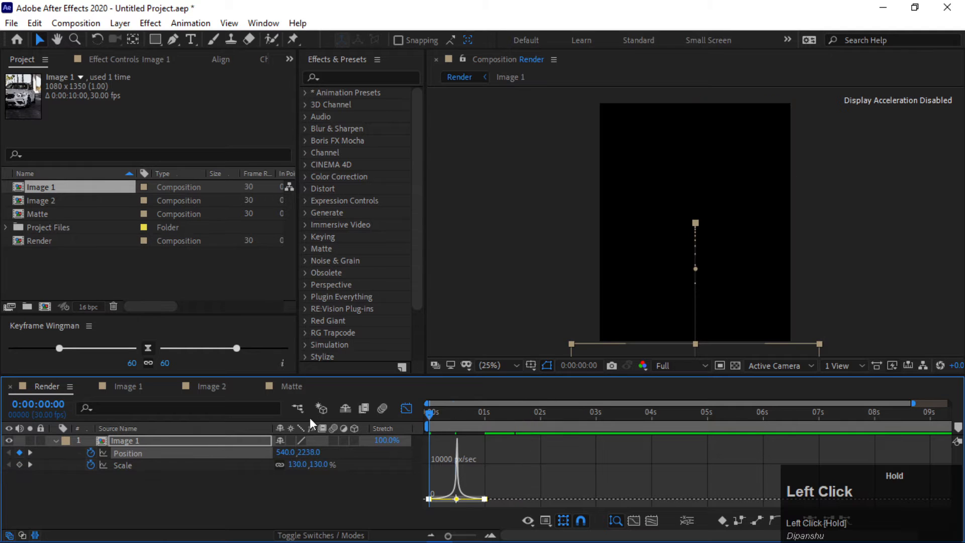
pyautogui.click(400, 410)
pyautogui.press('space')
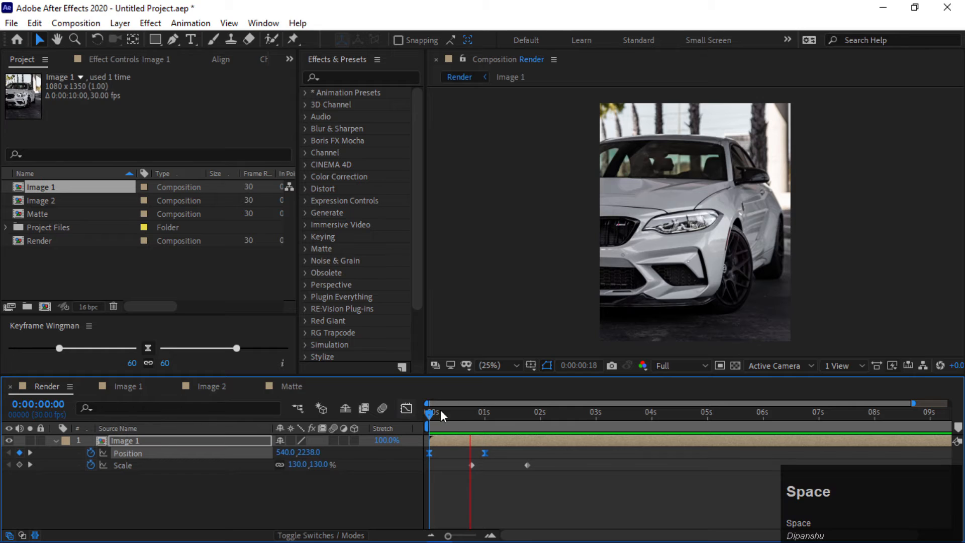
pyautogui.press('space')
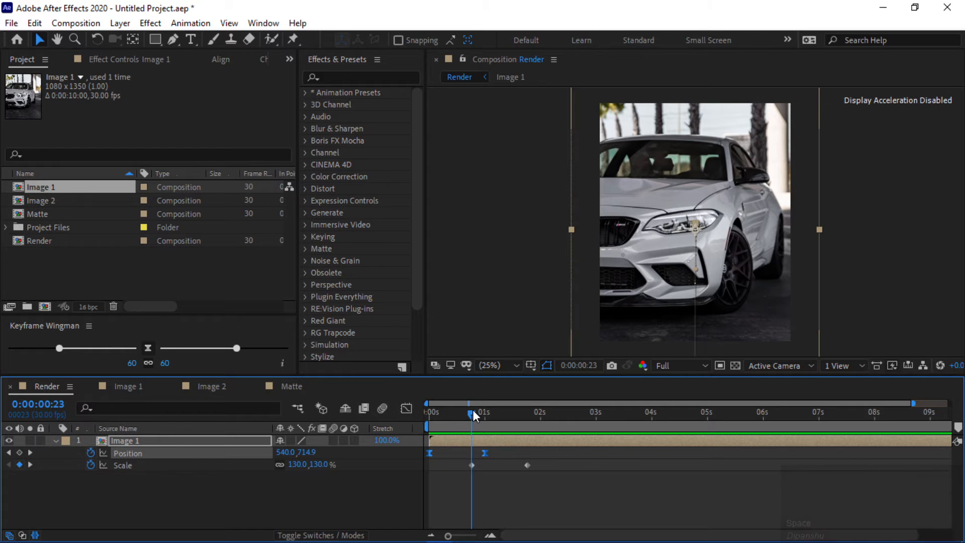
# Apply Easy Ease to both of Image 1's scale keyframes and shape their speed graph into a sharp central spike.
pyautogui.moveTo(454, 470); pyautogui.dragTo(498, 446)
pyautogui.press('F9')
pyautogui.click(406, 408)
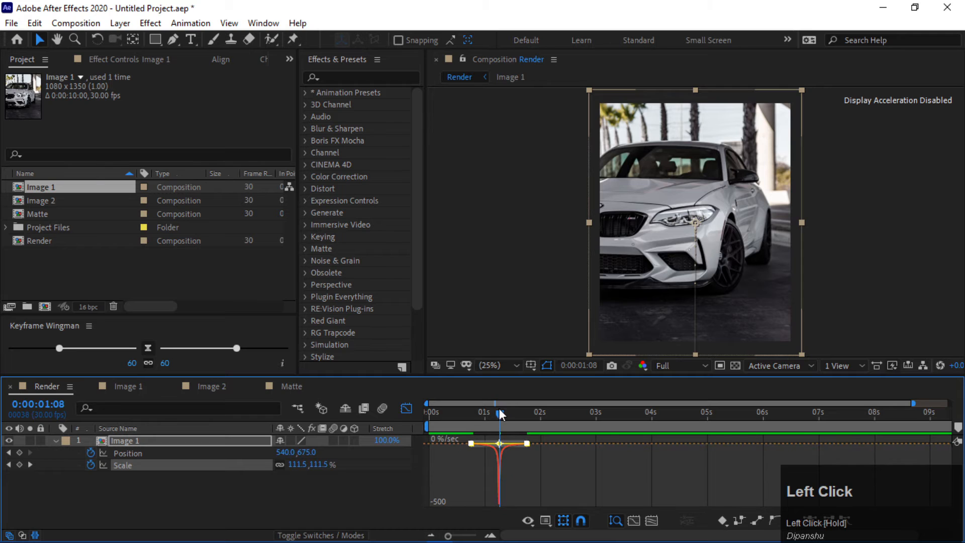
# Return to the keyframe view and play the combined position and scale animation from 0 seconds.
pyautogui.moveTo(499, 409); pyautogui.dragTo(376, 418)
pyautogui.click(406, 408)
pyautogui.click(376, 501)
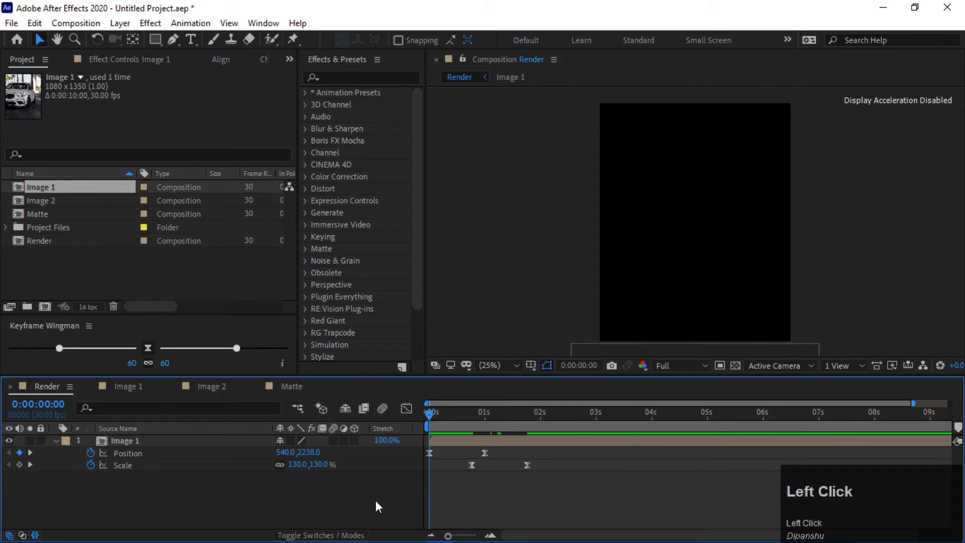
pyautogui.press('space')
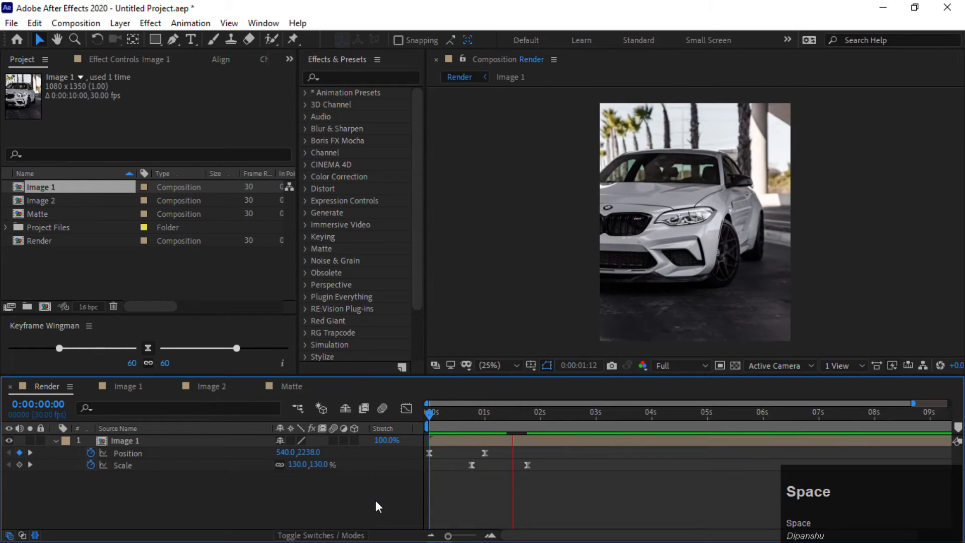
# Set Image 1's ending scale keyframe at 0:00:01:23 to 110%.
pyautogui.moveTo(533, 415)
pyautogui.mouseDown()
pyautogui.moveTo(427, 414)
pyautogui.moveTo(526, 415)
pyautogui.mouseUp()
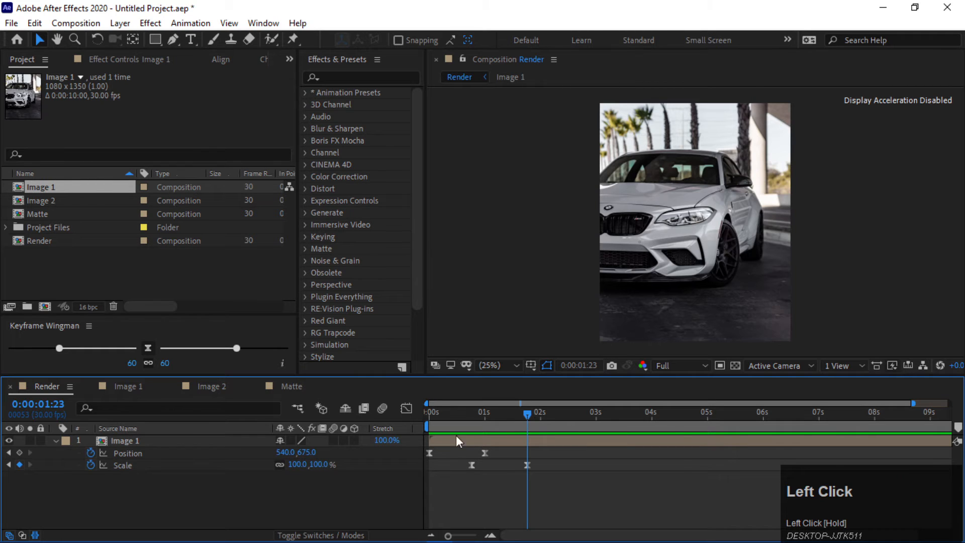
pyautogui.click(321, 464)
pyautogui.write('1')
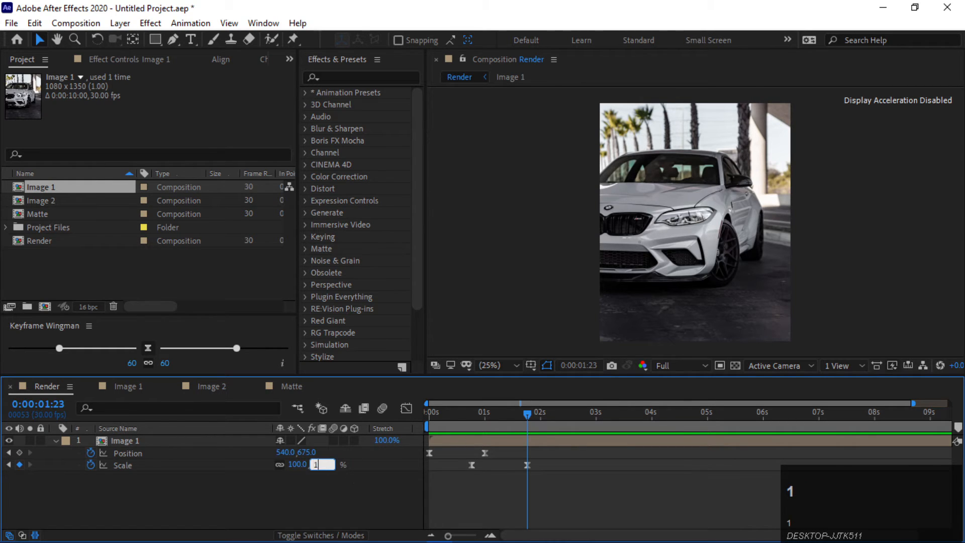
pyautogui.write('10')
pyautogui.press('Return')
pyautogui.click(358, 486)
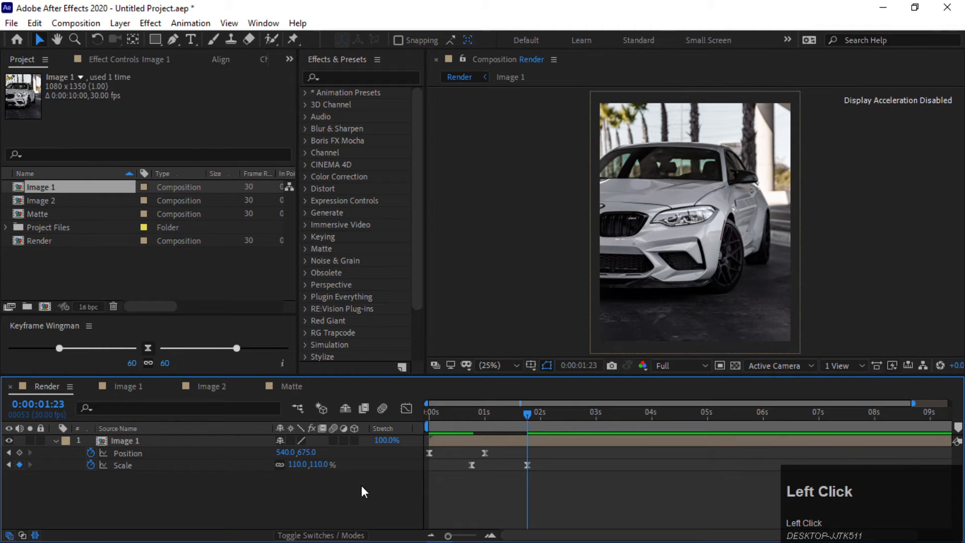
# Find the Transform effect and apply it to the Image 1 layer.
pyautogui.click(161, 439)
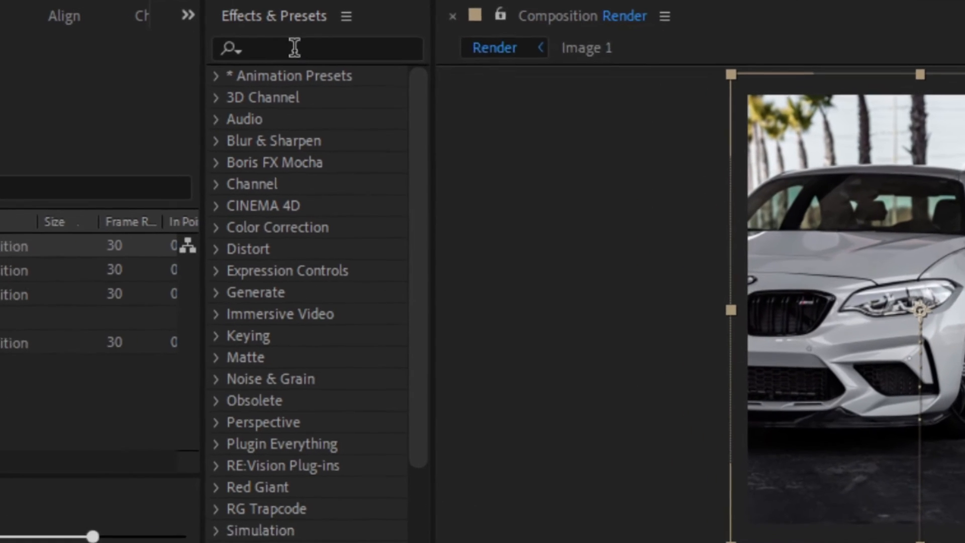
pyautogui.click(294, 48)
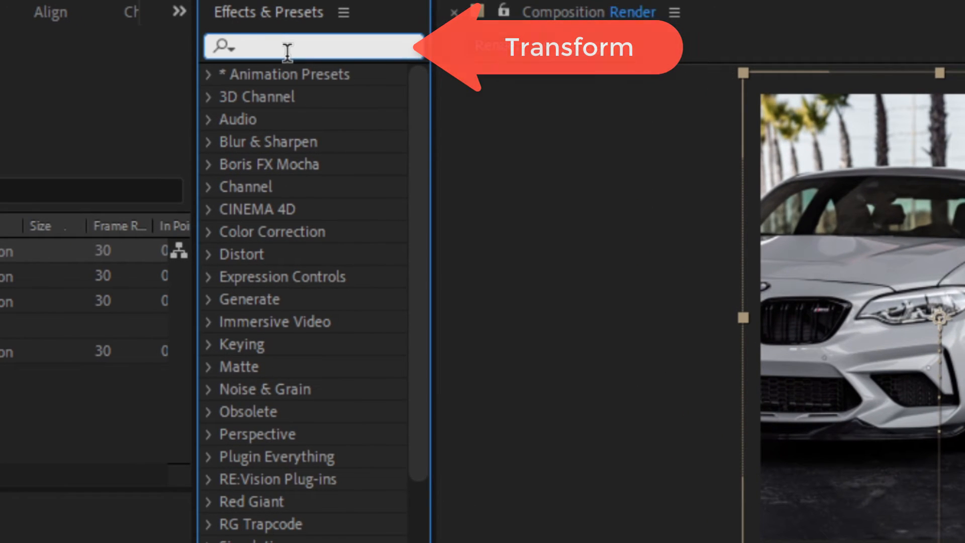
pyautogui.write('tran')
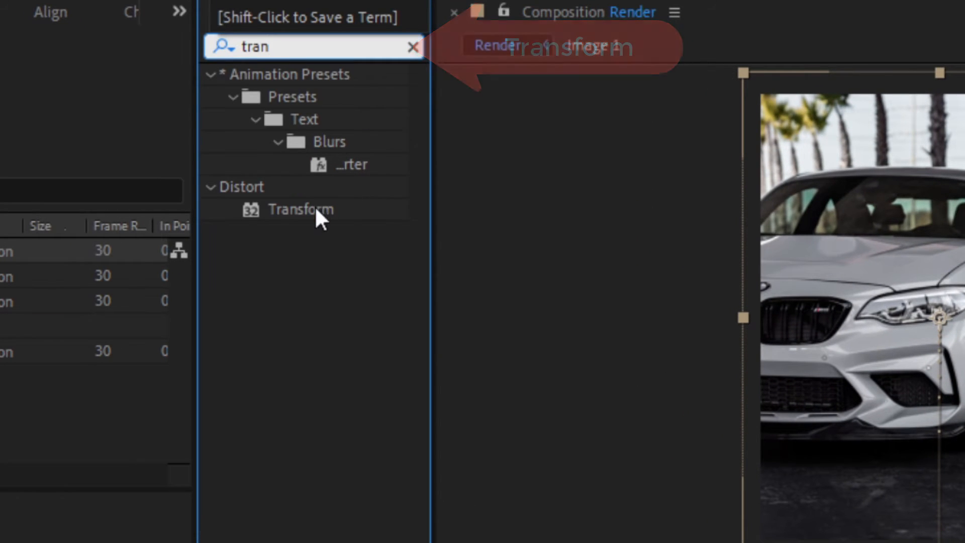
pyautogui.moveTo(317, 210); pyautogui.dragTo(209, 443)
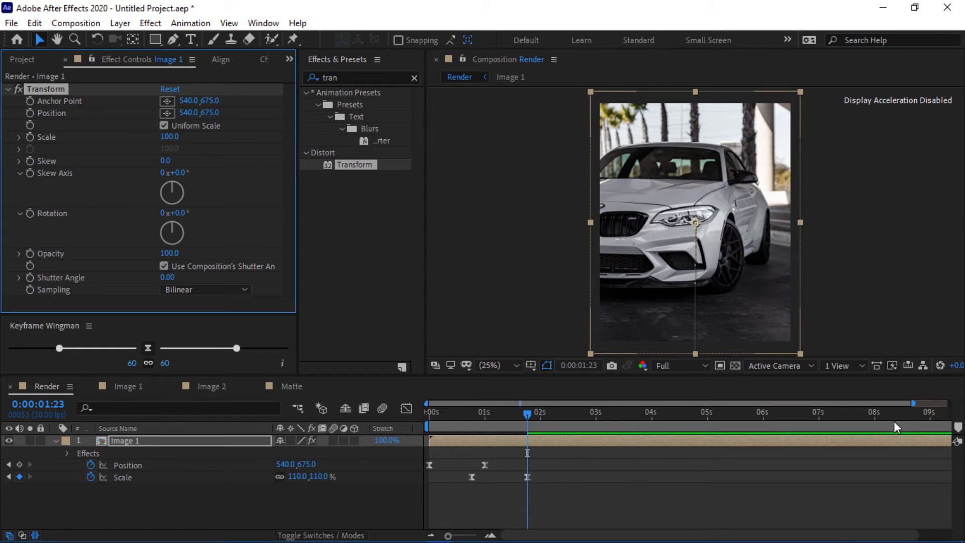
# Add a scale keyframe of 110 to Image 1's Transform effect at 0:00:01:10.
pyautogui.moveTo(914, 403); pyautogui.dragTo(589, 417)
pyautogui.click(589, 417)
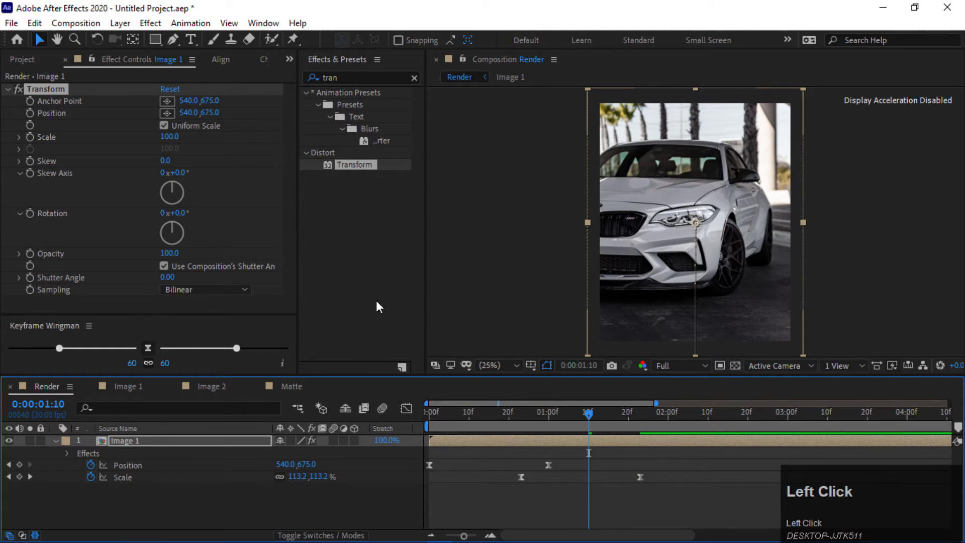
pyautogui.click(30, 138)
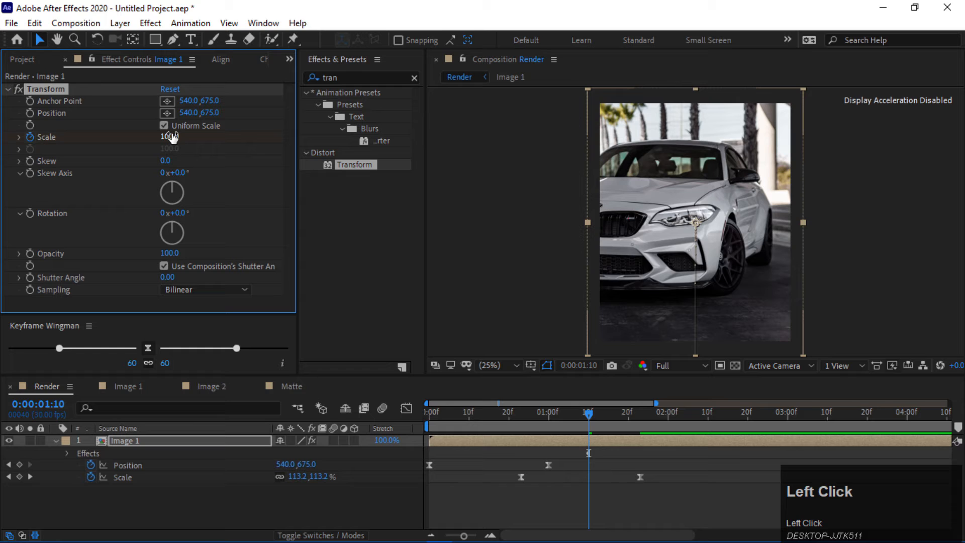
pyautogui.click(172, 136)
pyautogui.write('11')
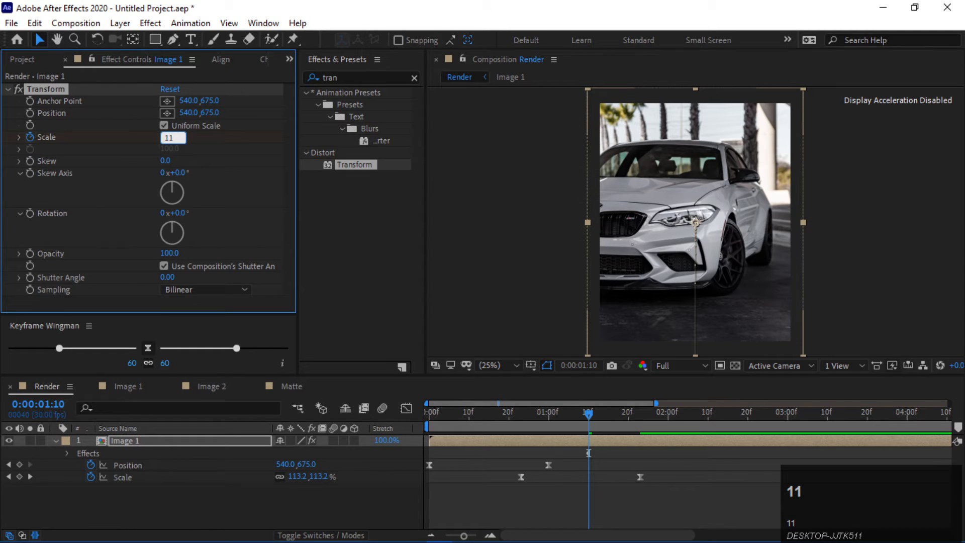
pyautogui.write('0')
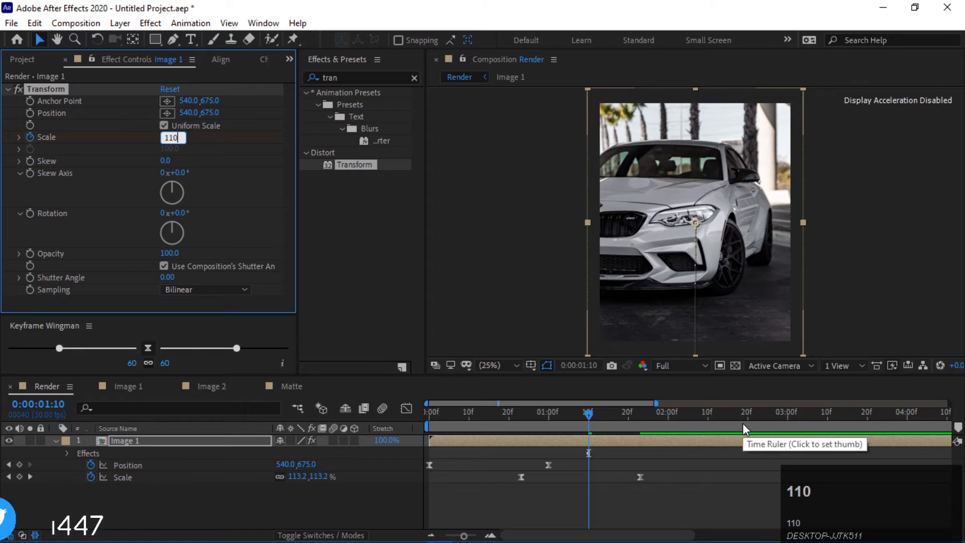
# Add a scale keyframe of 100 to Image 1's Transform effect at 0:00:03:00.
pyautogui.click(787, 420)
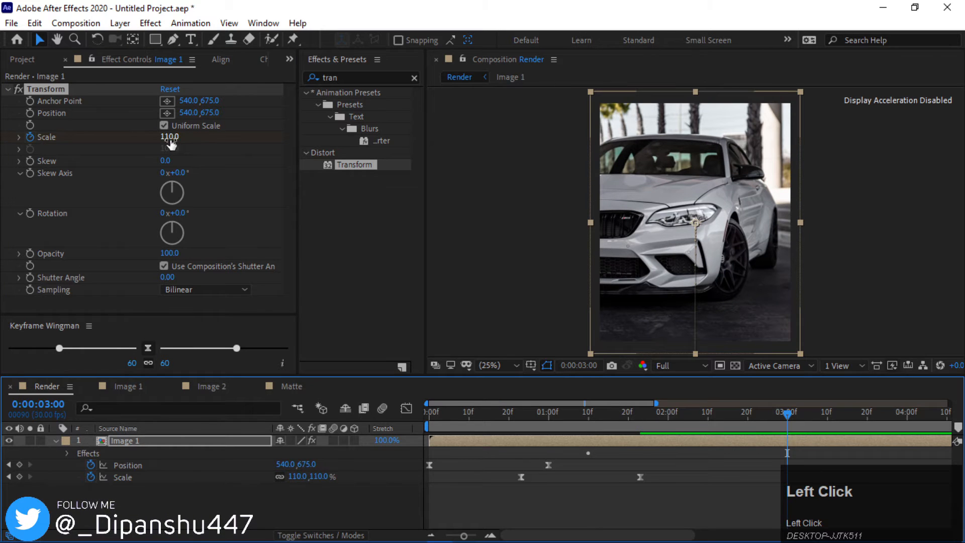
pyautogui.click(171, 139)
pyautogui.write('100')
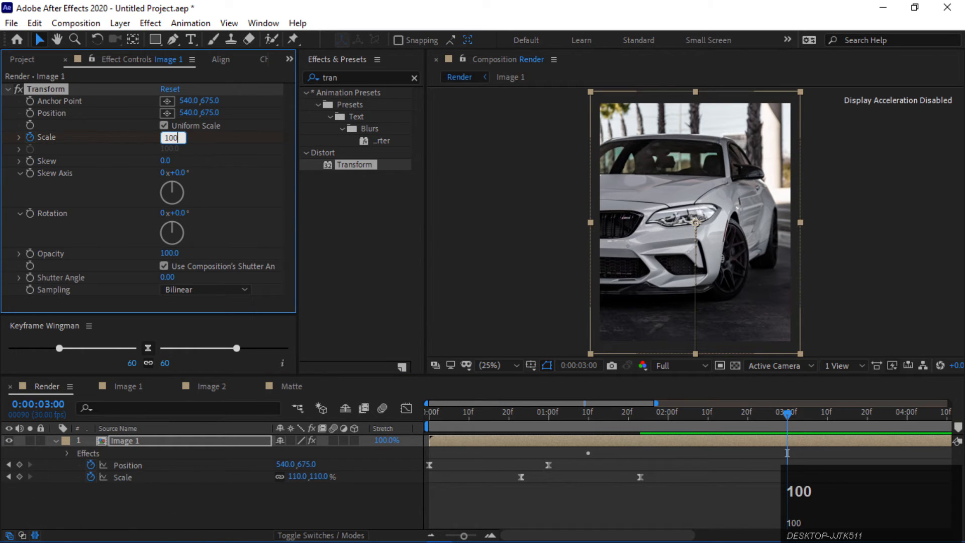
pyautogui.press('Return')
# Reveal Image 1's keyframes and apply Easy Ease to both scale keyframes of its Transform effect.
pyautogui.moveTo(814, 451); pyautogui.dragTo(561, 451)
pyautogui.click(224, 431)
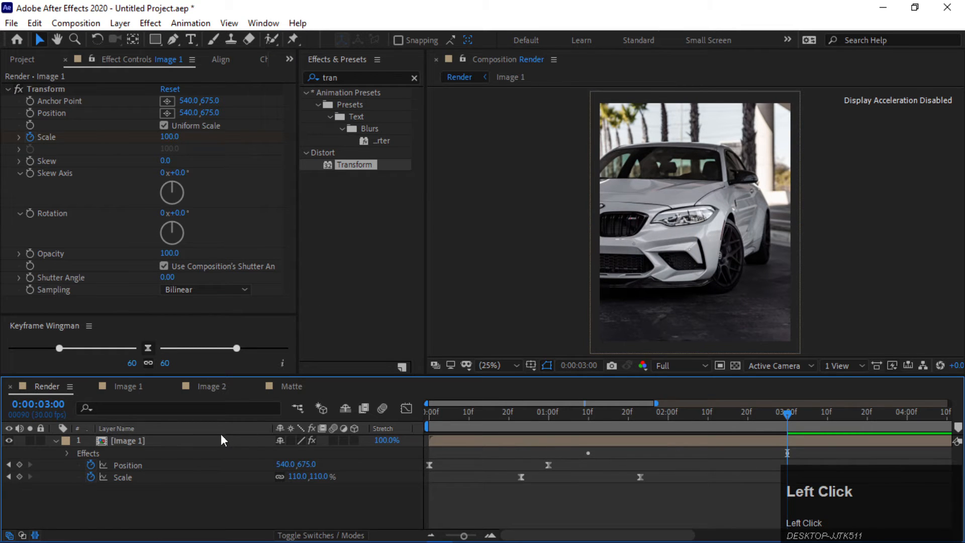
pyautogui.click(222, 439)
pyautogui.press('u')
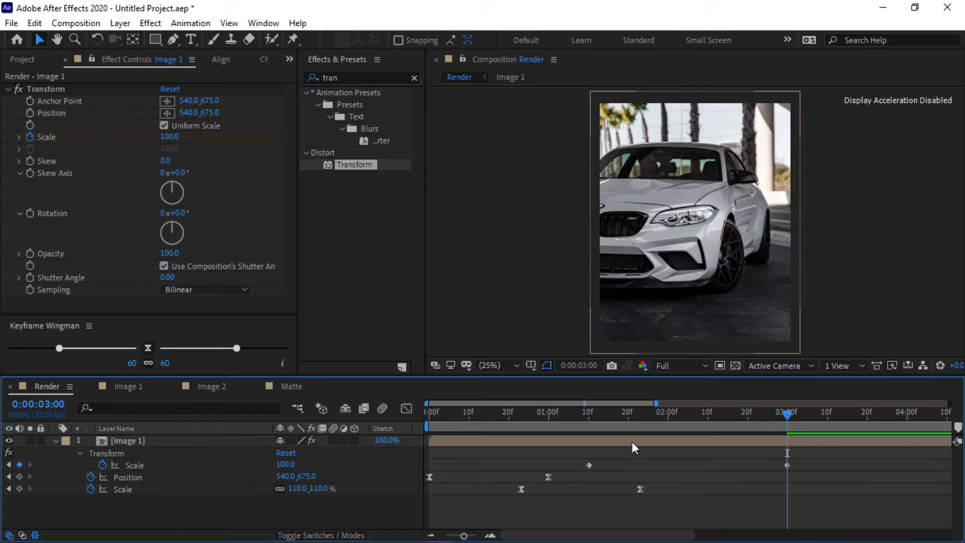
pyautogui.moveTo(828, 465); pyautogui.dragTo(579, 466)
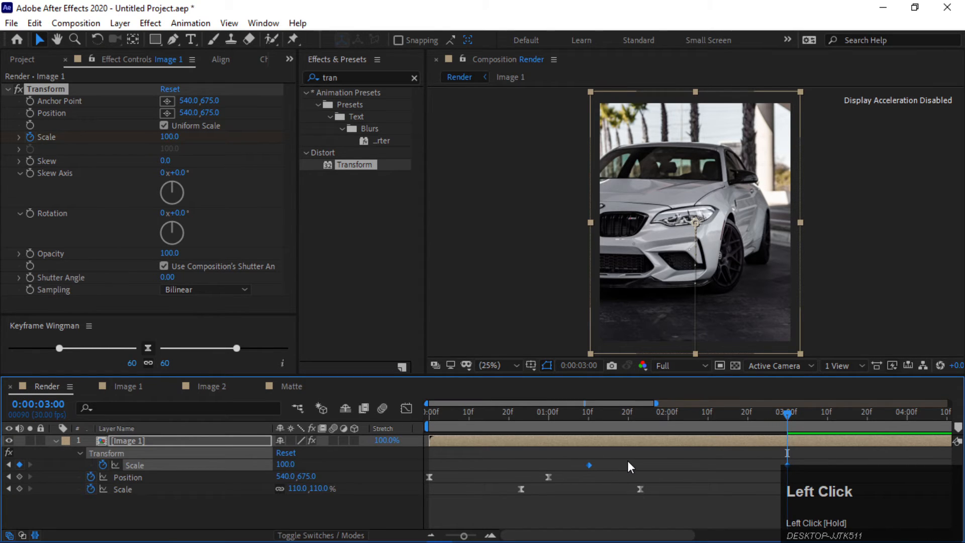
pyautogui.press('F9')
# Lower the preview resolution to Third and scrub the Image 1 animation back to 0 seconds.
pyautogui.click(692, 370)
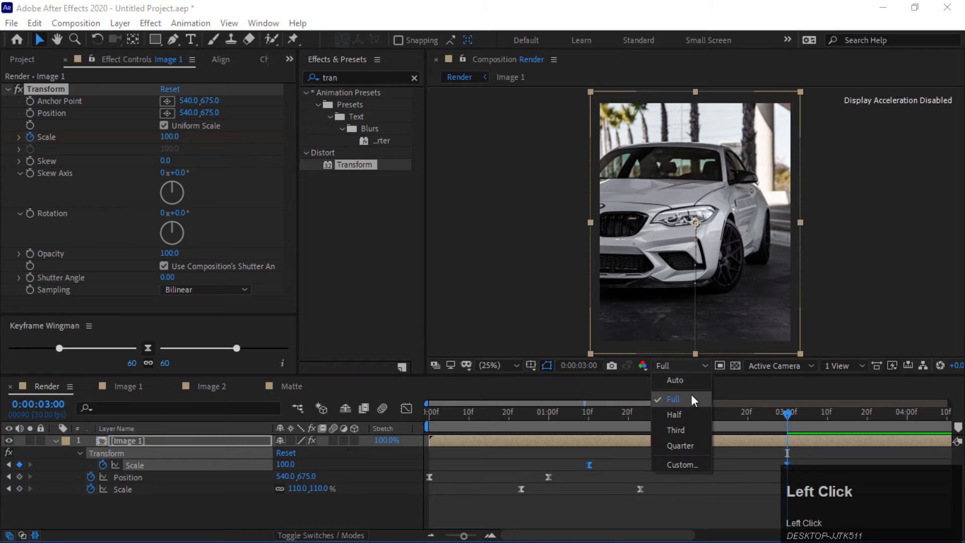
pyautogui.click(689, 429)
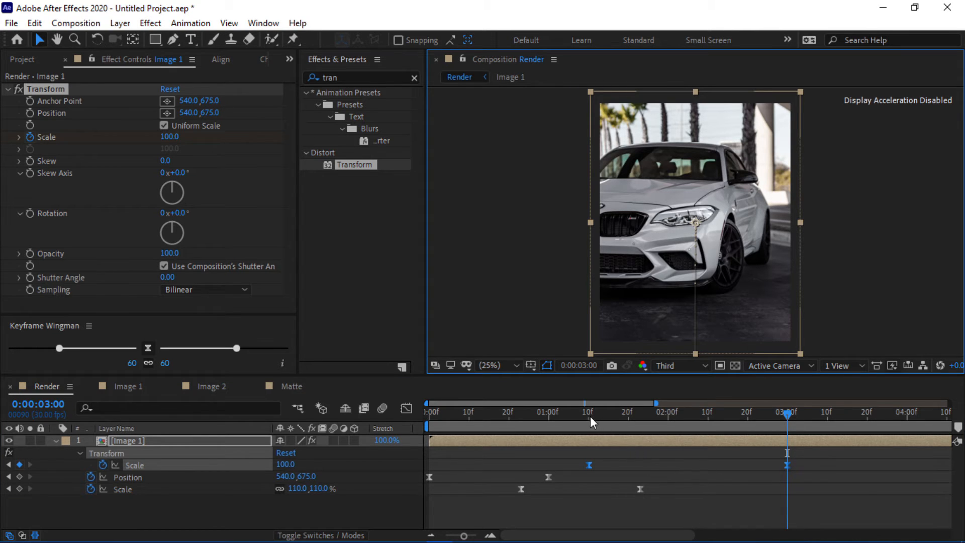
pyautogui.moveTo(590, 417)
pyautogui.mouseDown()
pyautogui.moveTo(689, 417)
pyautogui.moveTo(415, 434)
pyautogui.mouseUp()
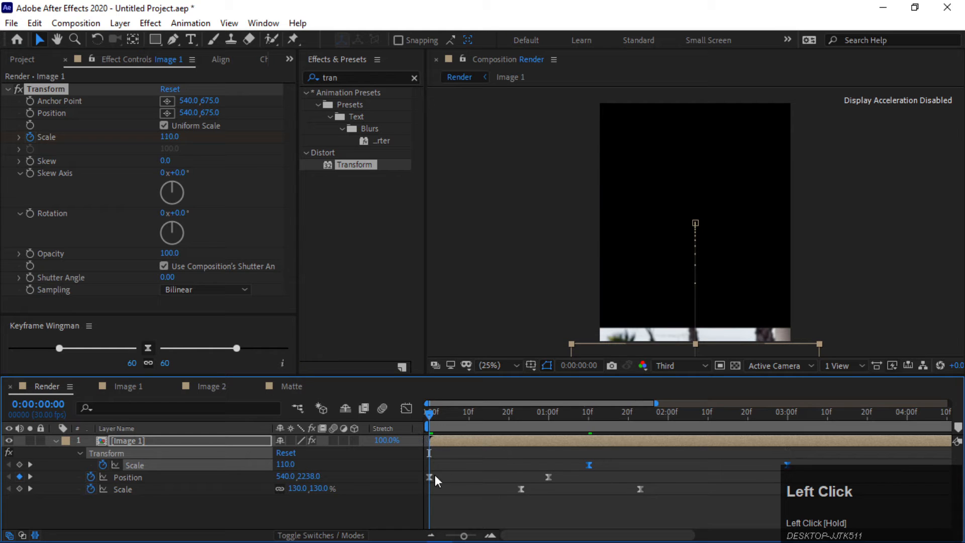
# Increase the Y value of Image 1's first position keyframe until the image starts fully below the frame, and scrub through to 0:00:03:00.
pyautogui.click(192, 503)
pyautogui.click(180, 446)
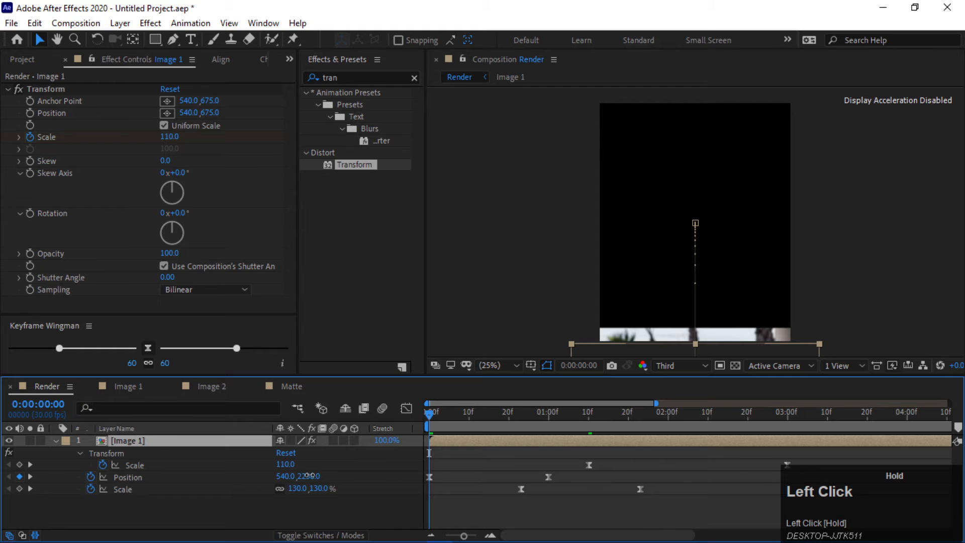
pyautogui.moveTo(309, 475); pyautogui.dragTo(309, 535)
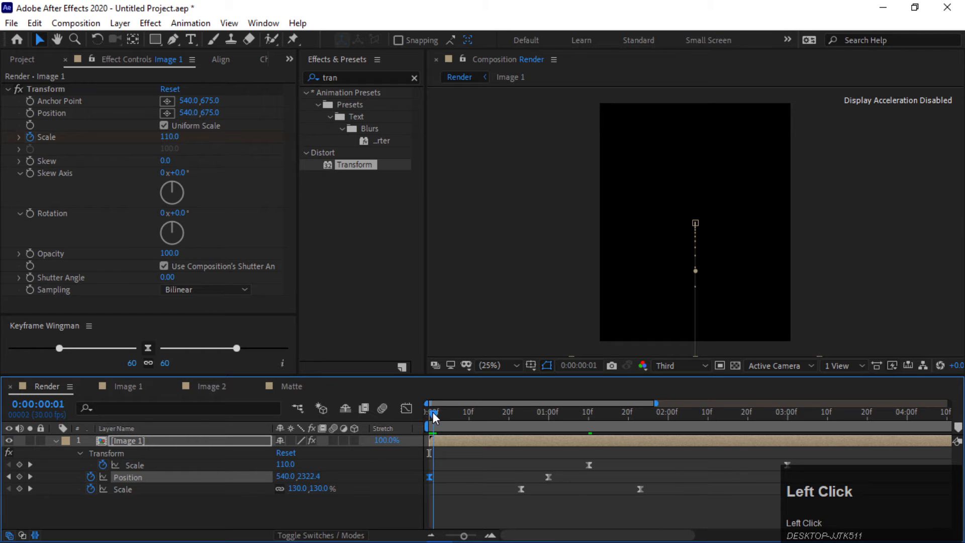
pyautogui.moveTo(432, 411); pyautogui.dragTo(786, 421)
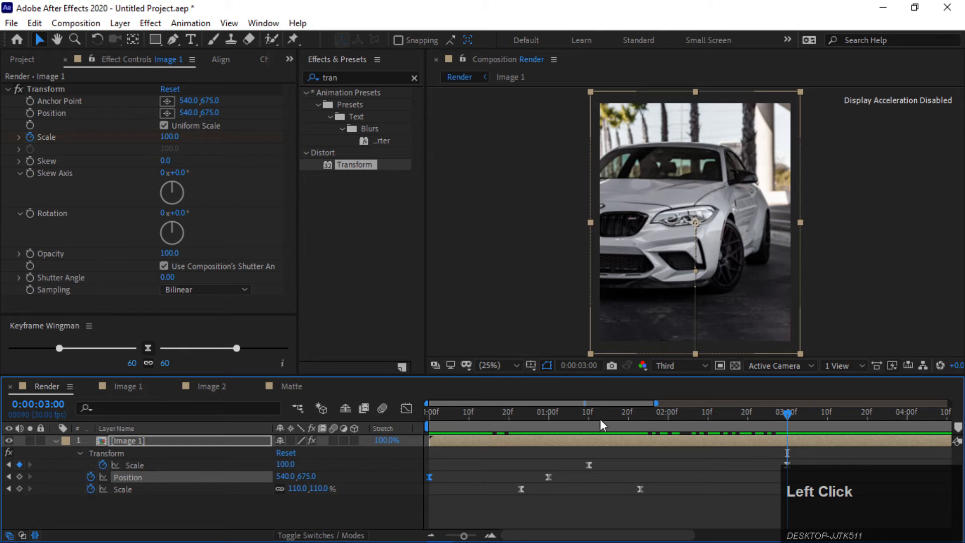
# Collapse Image 1's properties and place the Image 2 composition above it in Render, starting at 0:00:01:20.
pyautogui.click(627, 417)
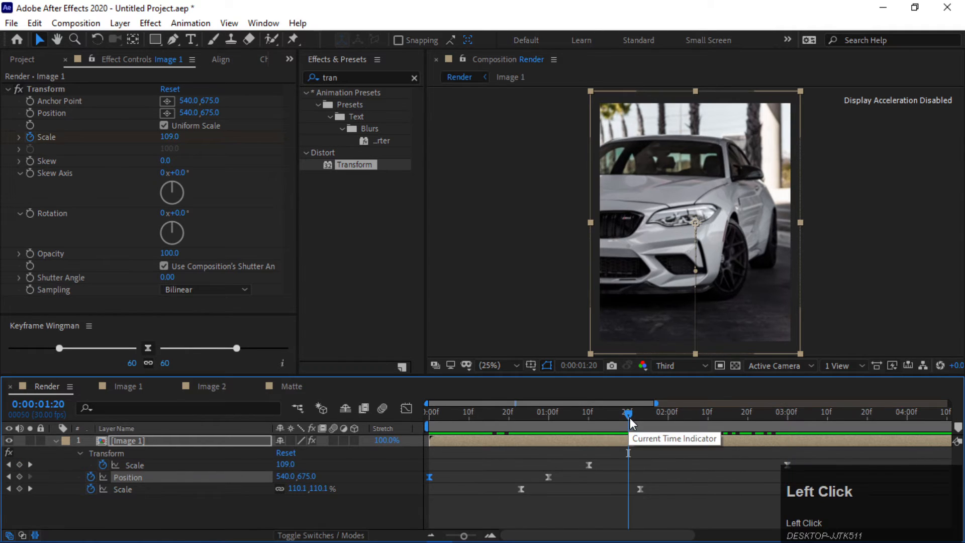
pyautogui.moveTo(655, 403); pyautogui.dragTo(949, 403)
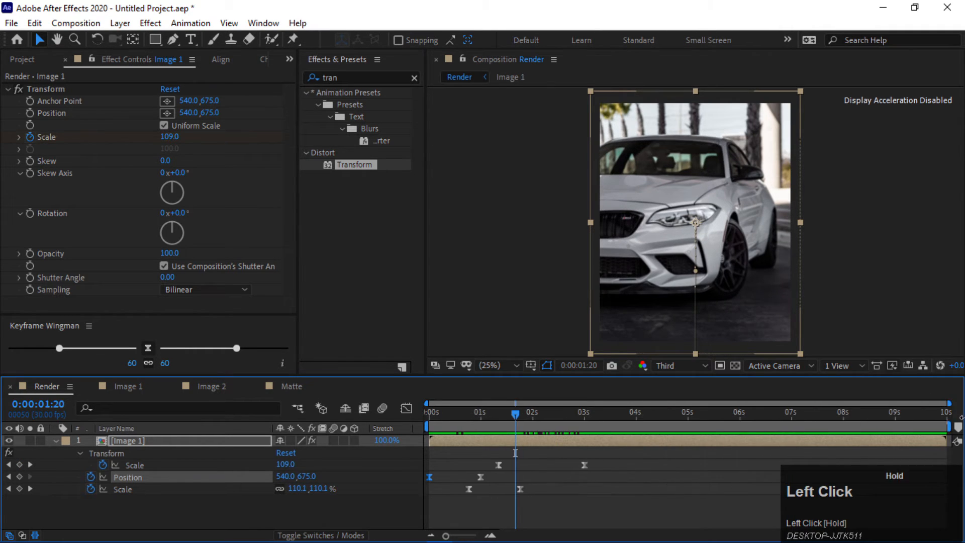
pyautogui.click(56, 440)
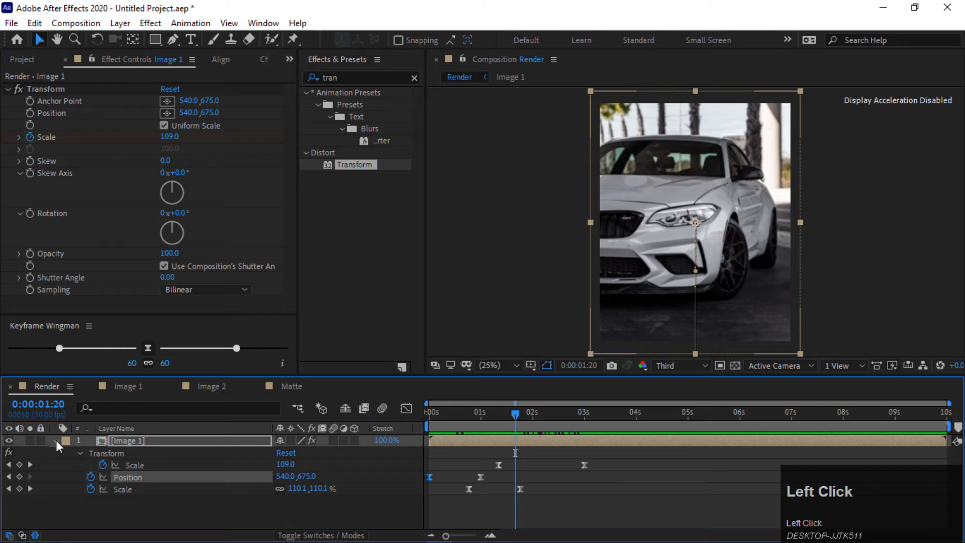
pyautogui.click(32, 57)
pyautogui.moveTo(46, 201); pyautogui.dragTo(515, 458)
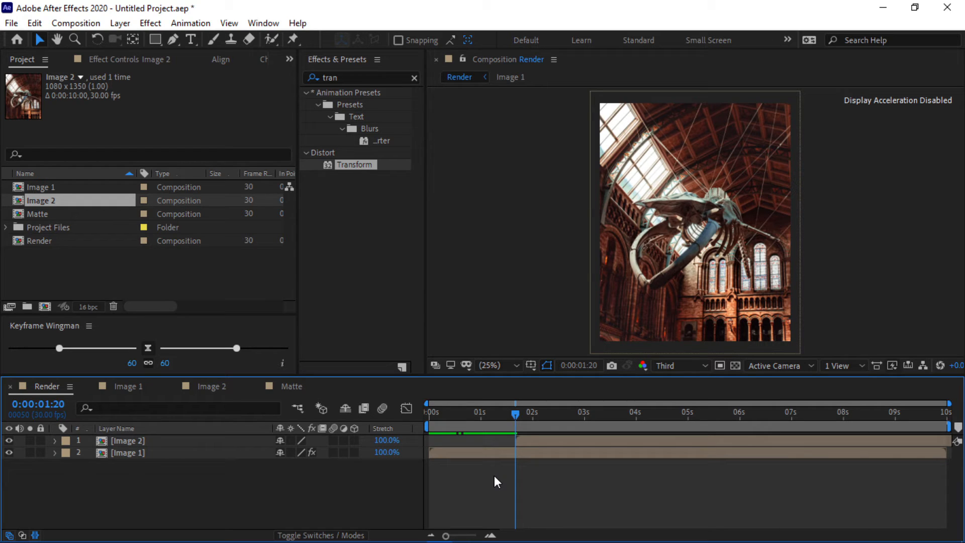
# Apply the Transform effect to Image 2 and add a scale keyframe of 105 at 0:00:01:20.
pyautogui.click(536, 444)
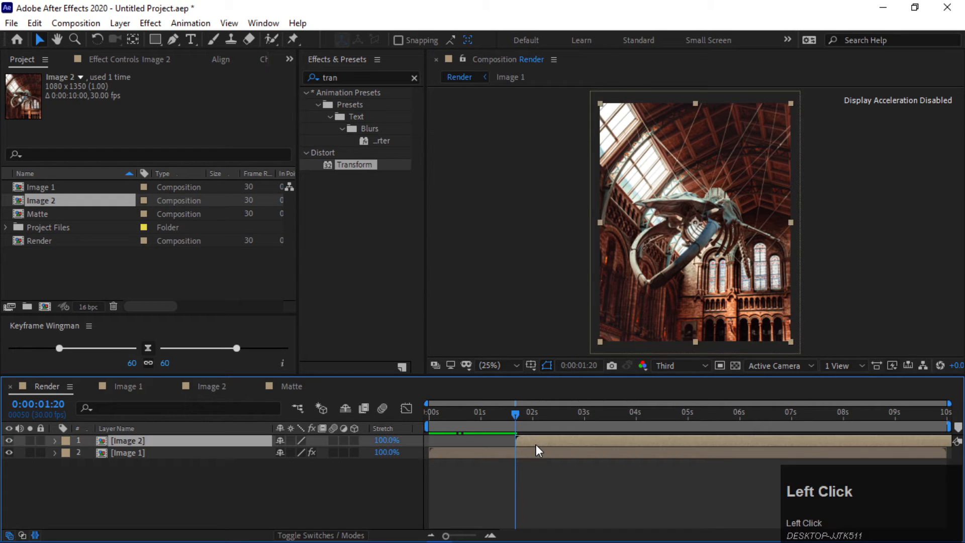
pyautogui.moveTo(351, 164); pyautogui.dragTo(222, 442)
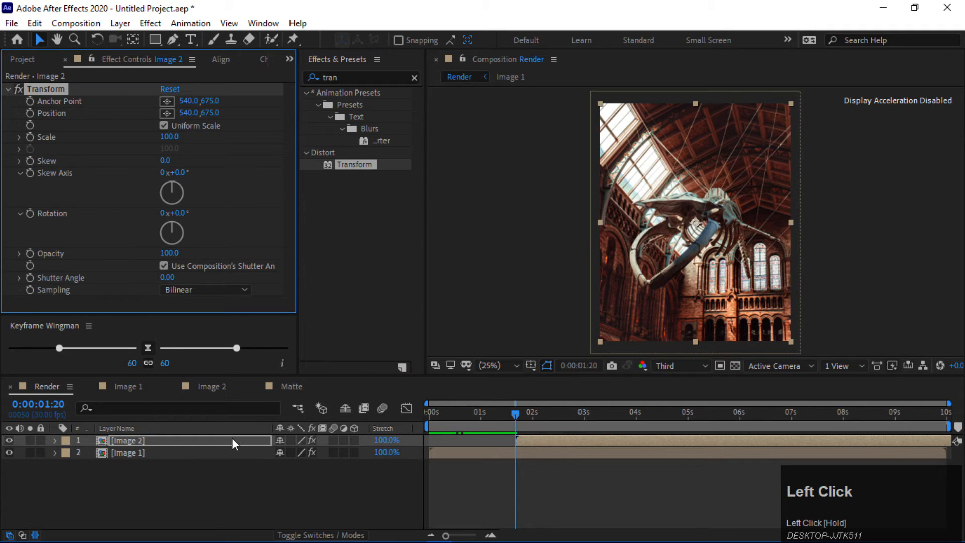
pyautogui.hotkey('ctrl', 'z')
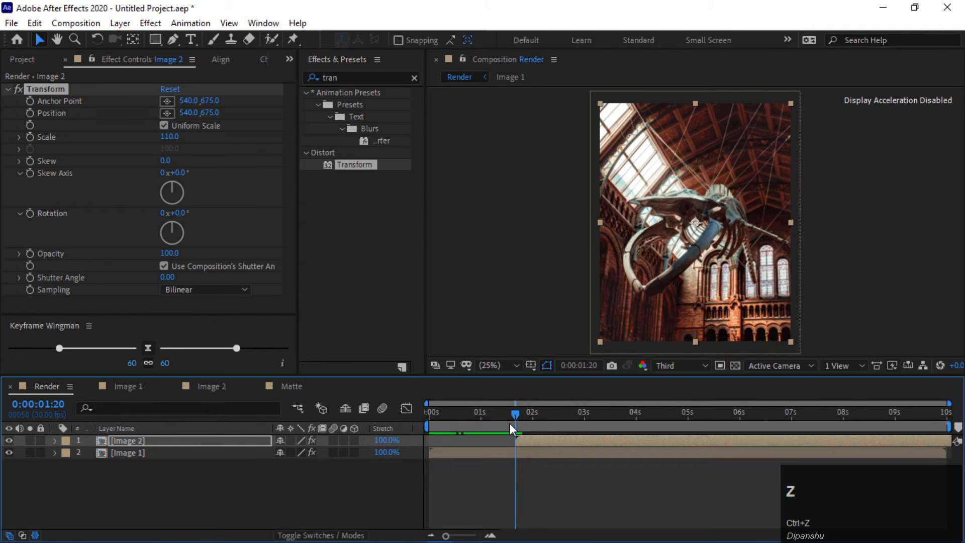
pyautogui.click(31, 137)
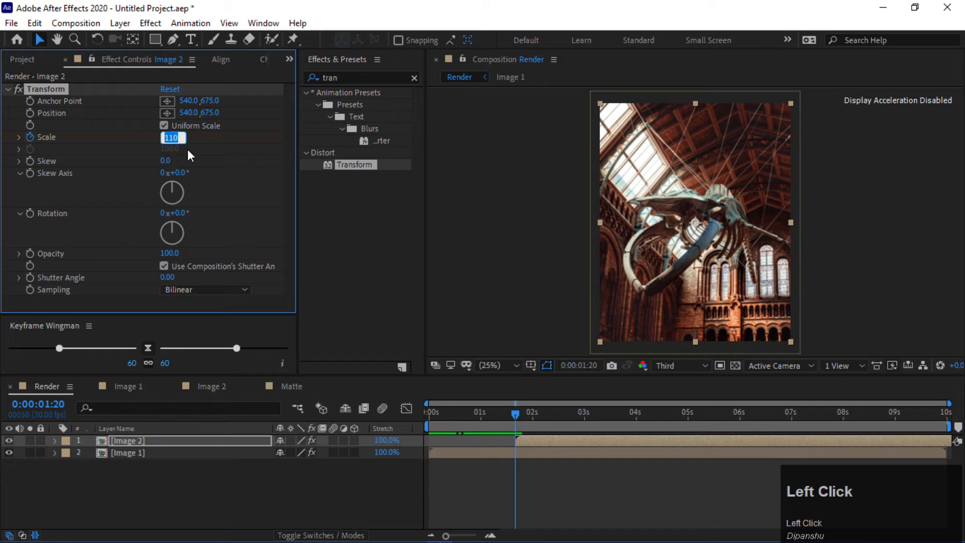
pyautogui.write('105')
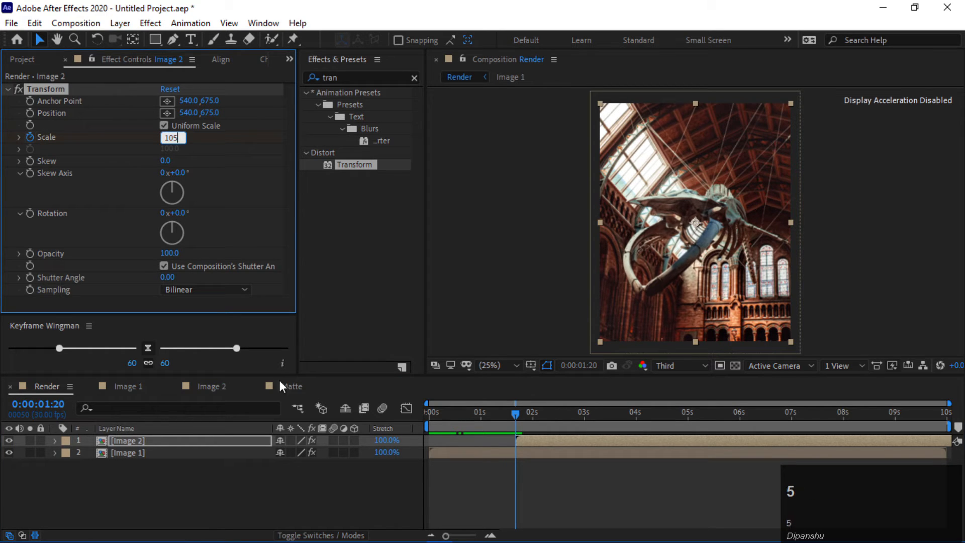
pyautogui.click(249, 475)
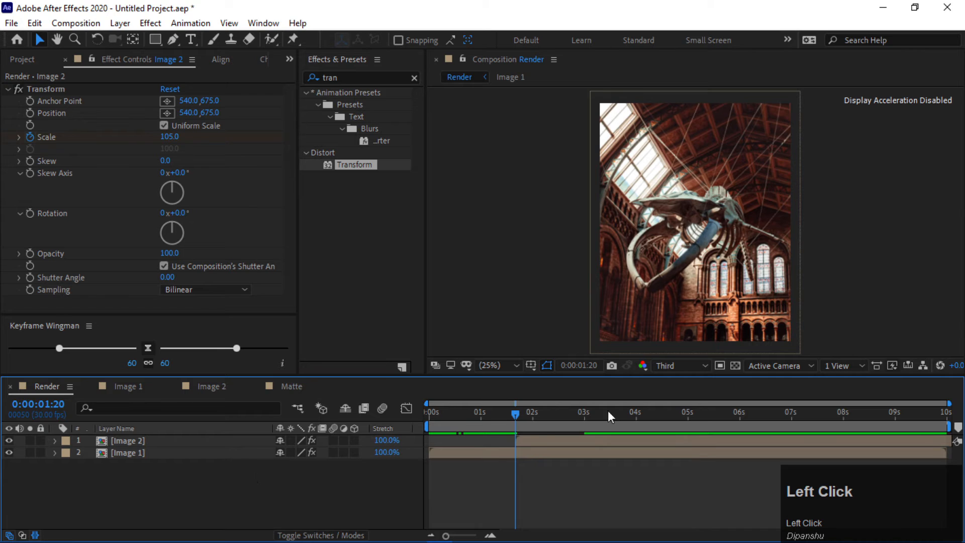
# Add a scale keyframe of 100 to Image 2's Transform effect at 0:00:04:00 and scrub to check the motion.
pyautogui.click(636, 419)
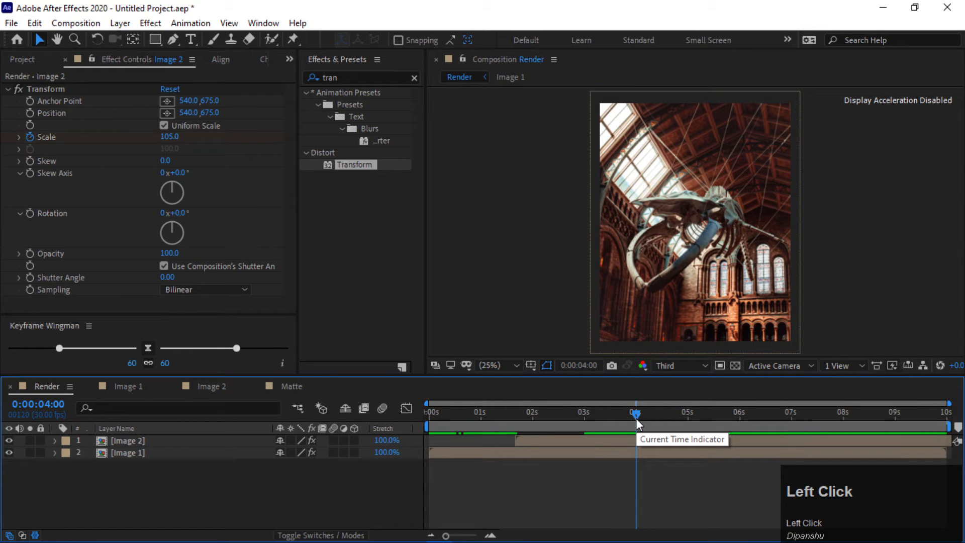
pyautogui.click(170, 136)
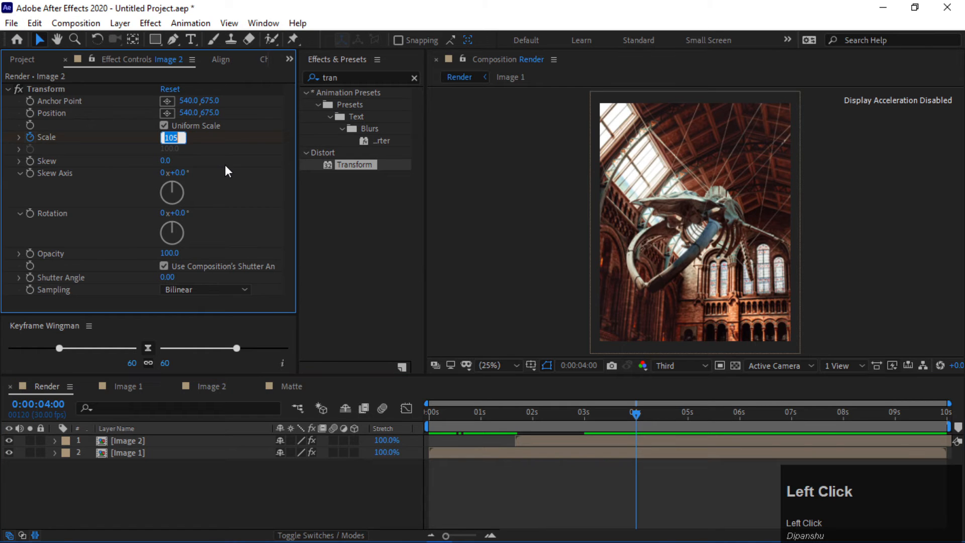
pyautogui.write('100')
pyautogui.press('Return')
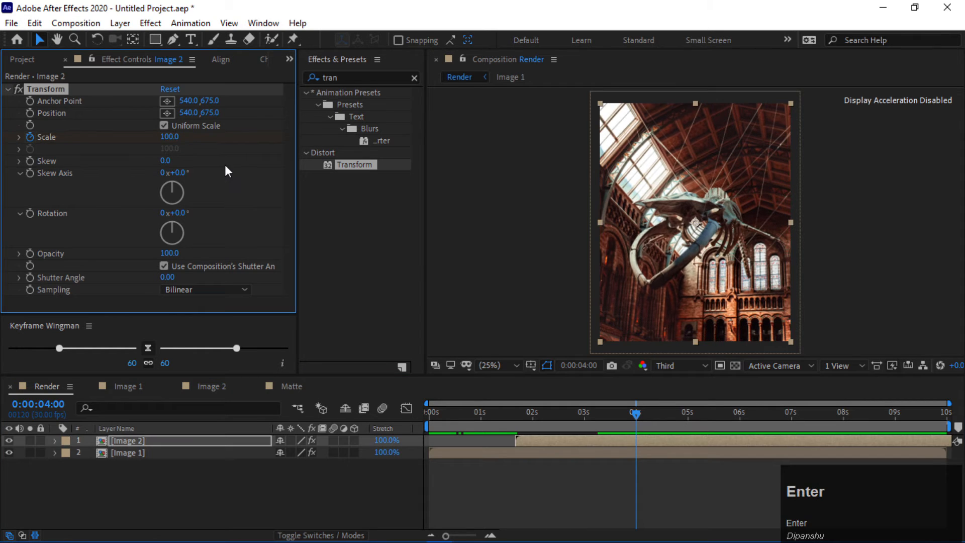
pyautogui.click(580, 514)
pyautogui.moveTo(636, 414)
pyautogui.mouseDown()
pyautogui.moveTo(551, 412)
pyautogui.moveTo(646, 414)
pyautogui.mouseUp()
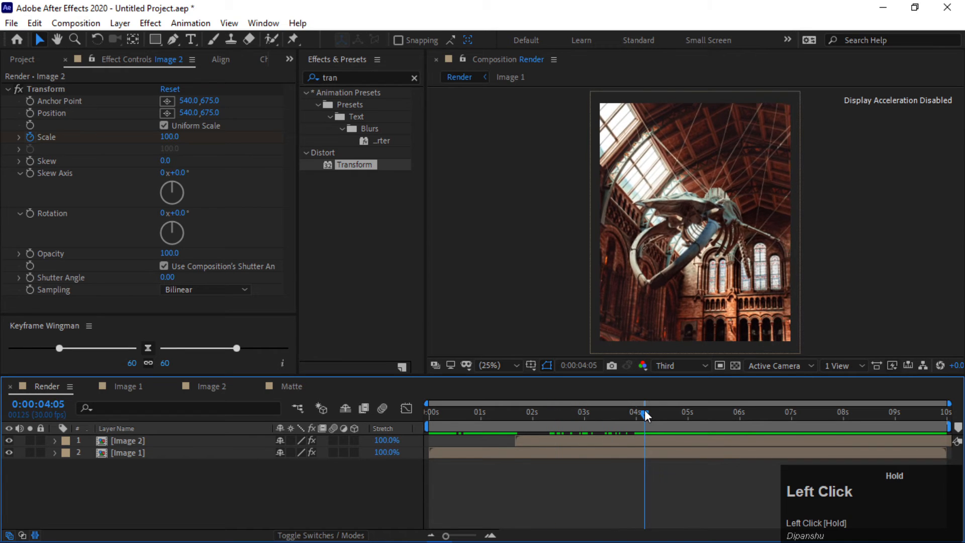
# Place the Matte composition above Image 2 in Render, starting at 0:00:01:20.
pyautogui.click(23, 60)
pyautogui.click(515, 420)
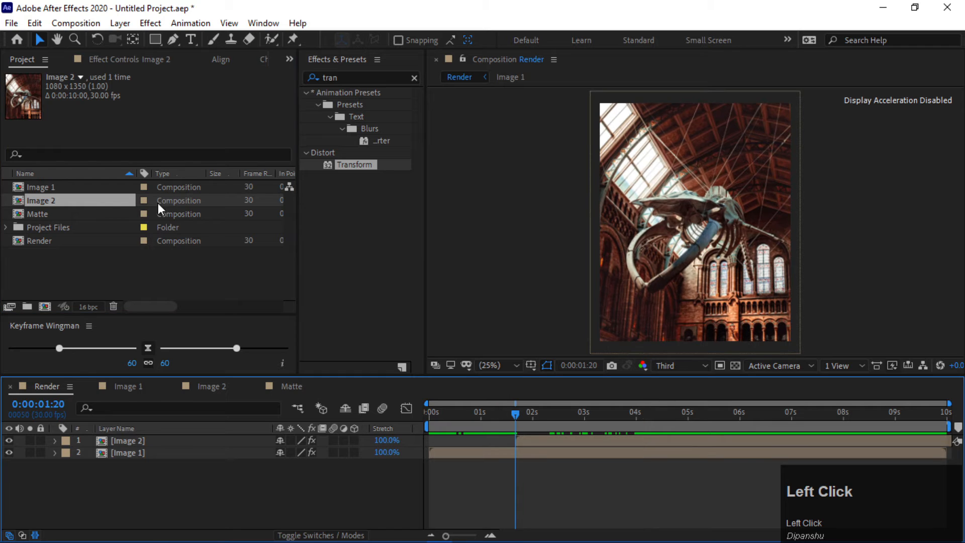
pyautogui.moveTo(46, 216); pyautogui.dragTo(515, 412)
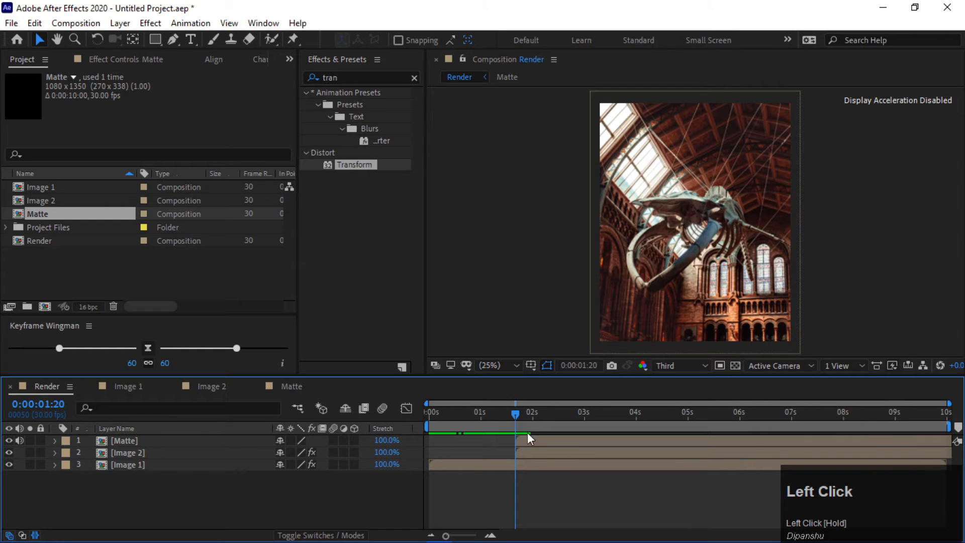
pyautogui.click(529, 441)
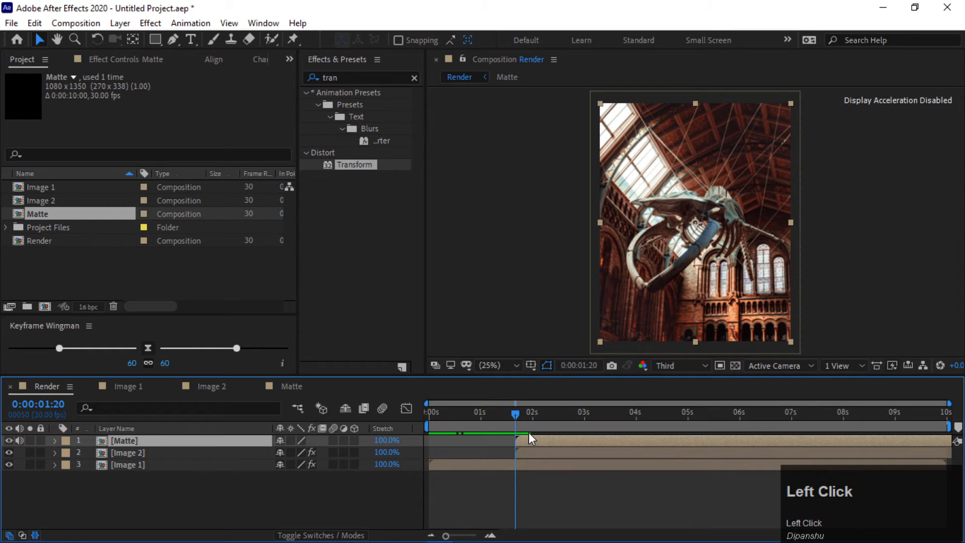
# Set Image 2's track matte to Luma Matte "[Matte]" and scrub through the ink transition to 0:00:02:21.
pyautogui.click(315, 532)
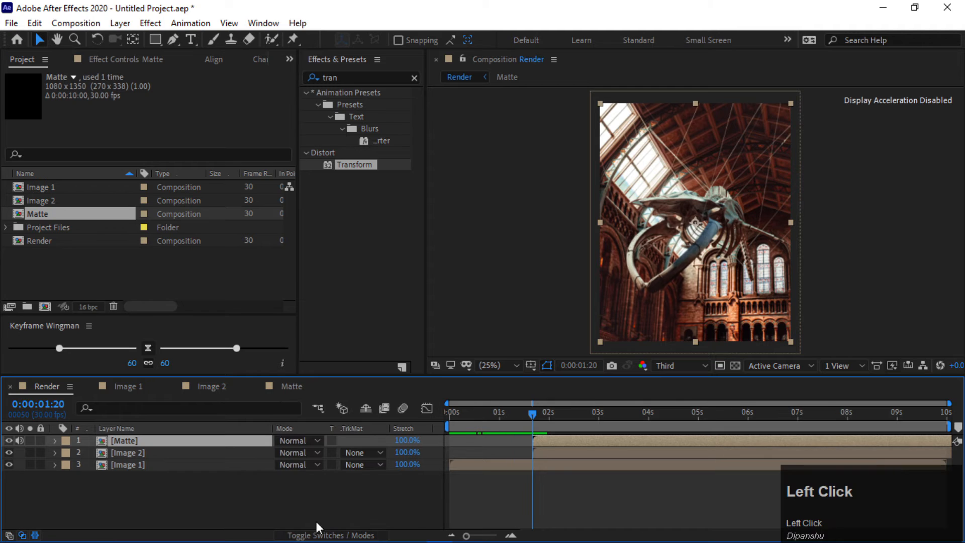
pyautogui.moveTo(538, 411)
pyautogui.mouseDown()
pyautogui.moveTo(571, 414)
pyautogui.moveTo(532, 415)
pyautogui.mouseUp()
pyautogui.click(355, 452)
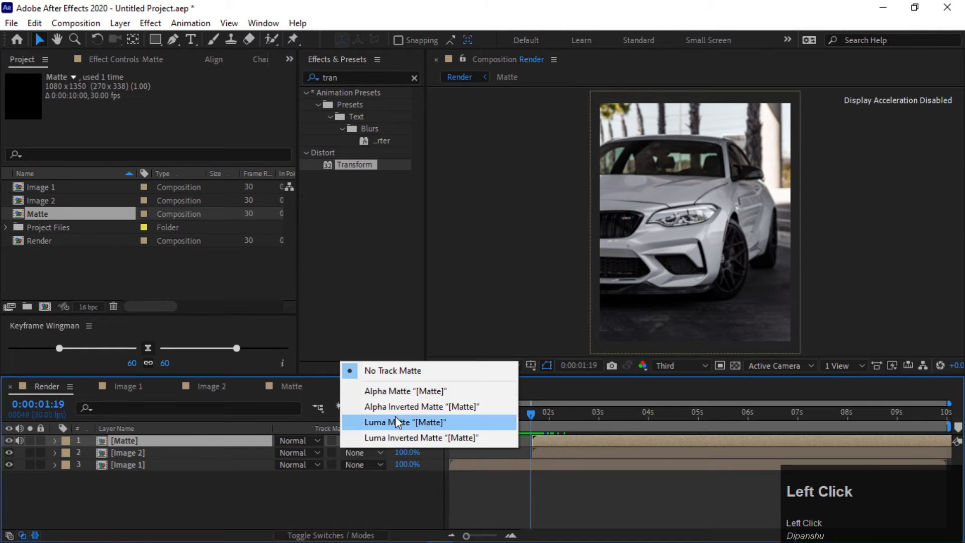
pyautogui.click(399, 423)
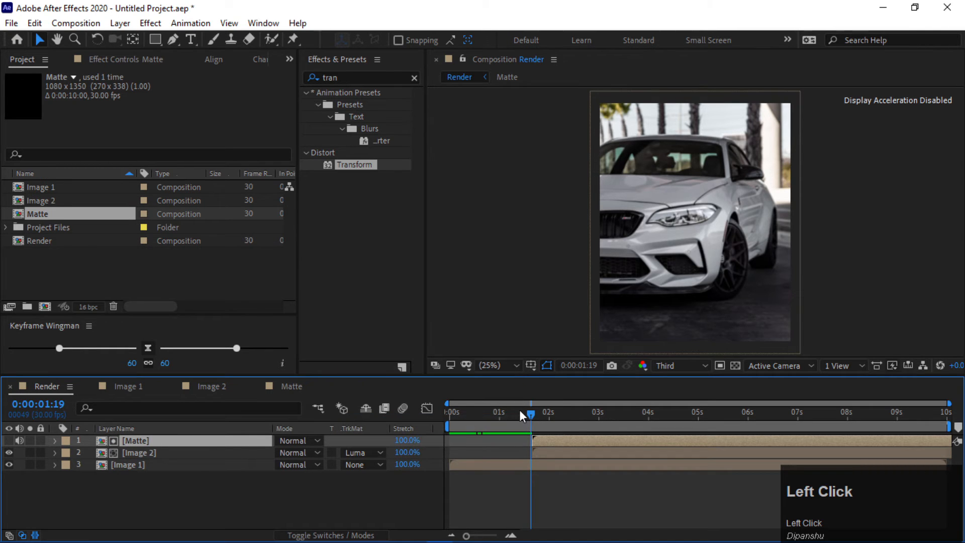
pyautogui.moveTo(530, 411); pyautogui.dragTo(582, 409)
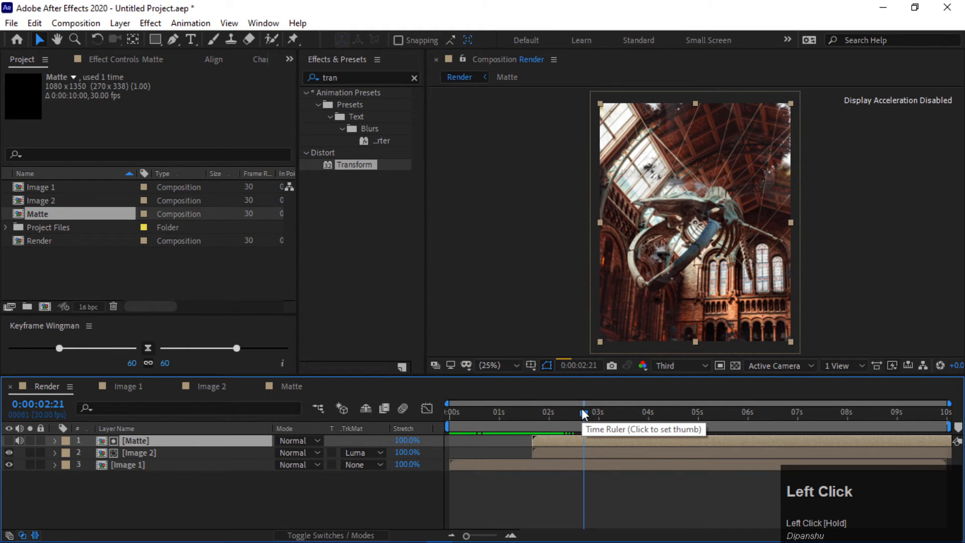
# Apply Easy Ease to both of Image 2's Transform scale keyframes and display their speed curve in the graph editor.
pyautogui.click(211, 455)
pyautogui.press('y')
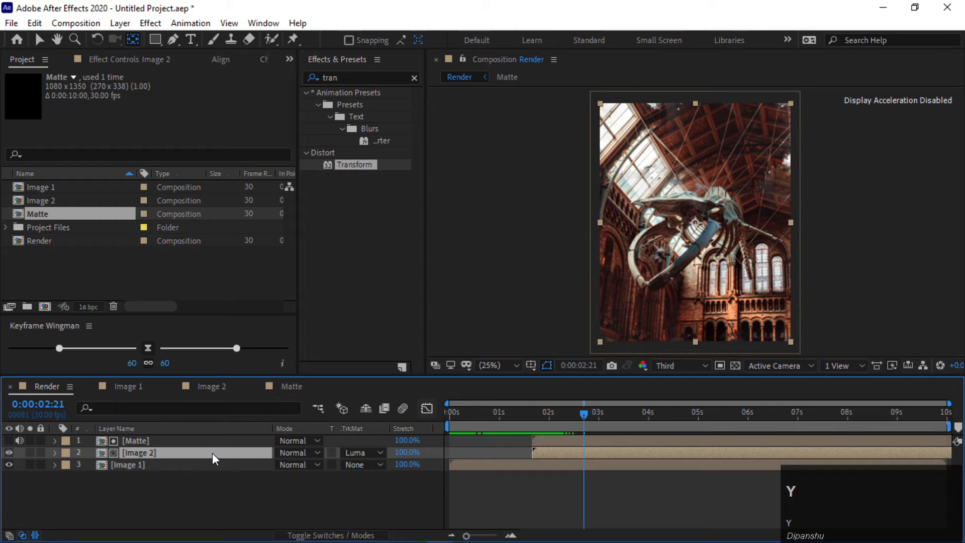
pyautogui.press('u')
pyautogui.moveTo(513, 464); pyautogui.dragTo(740, 499)
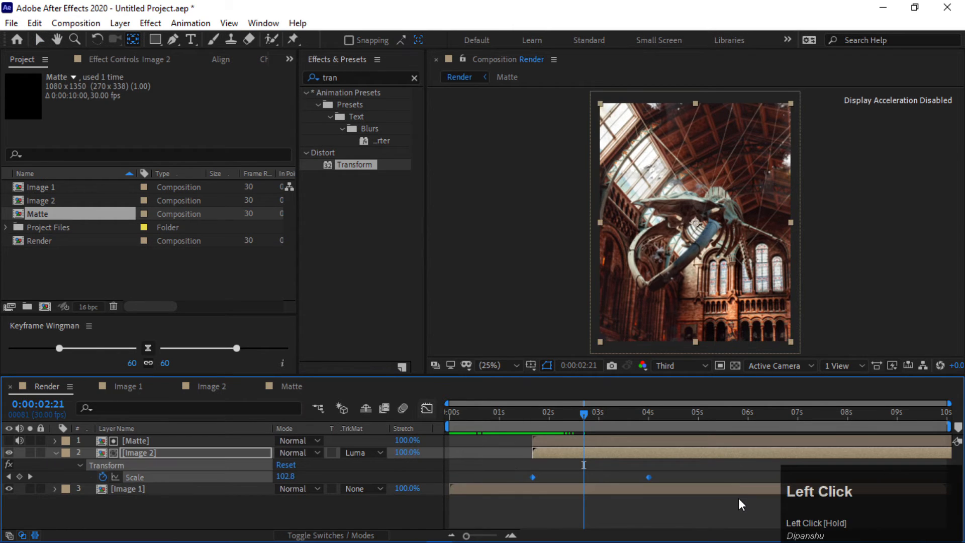
pyautogui.press('F9')
pyautogui.click(426, 408)
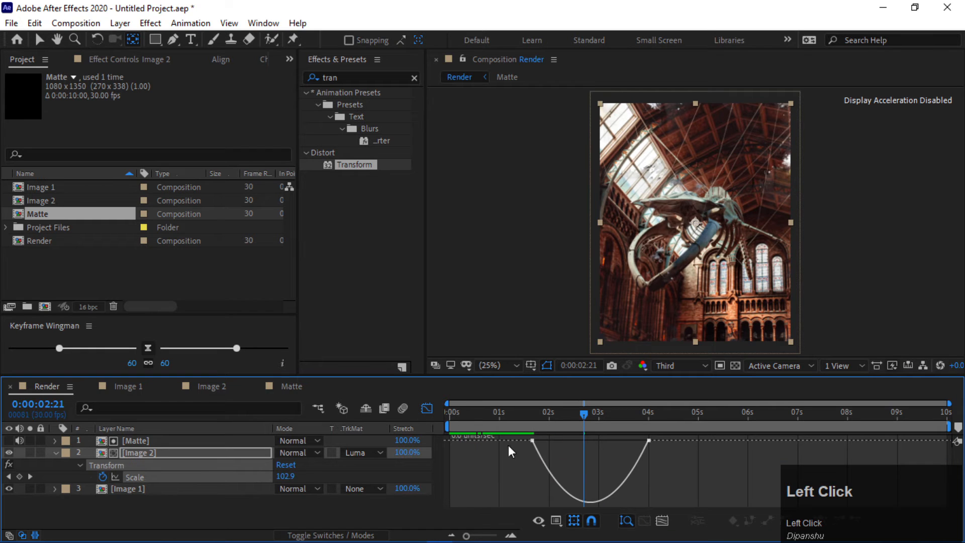
# Lengthen the ease into Image 2's last Transform scale keyframe so the speed peaks early, and return to the layer bars.
pyautogui.moveTo(674, 450); pyautogui.dragTo(473, 427)
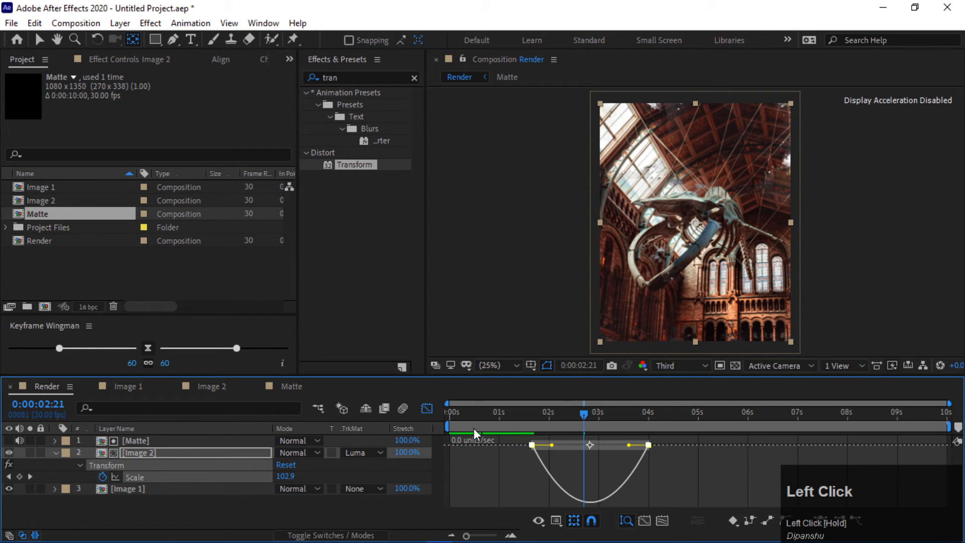
pyautogui.moveTo(629, 444); pyautogui.dragTo(572, 444)
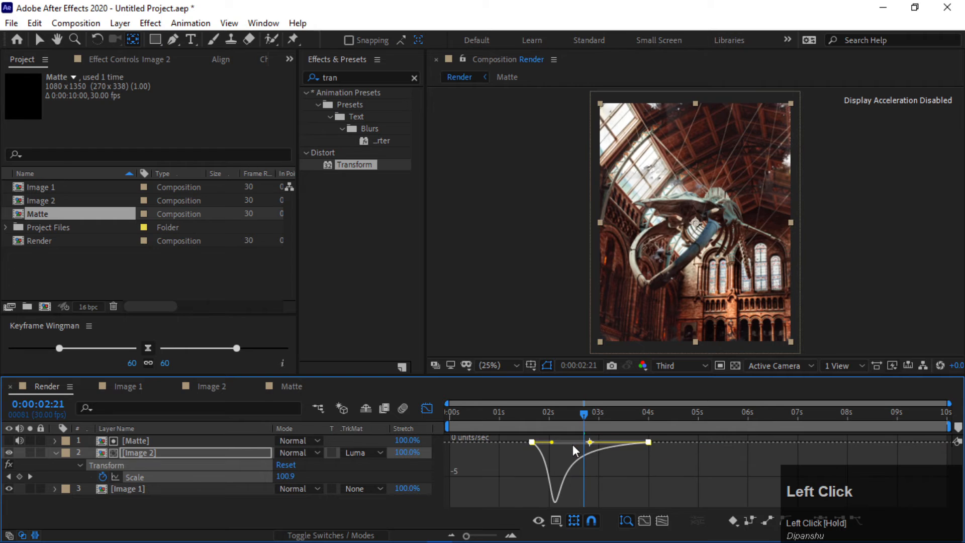
pyautogui.click(427, 408)
pyautogui.click(54, 453)
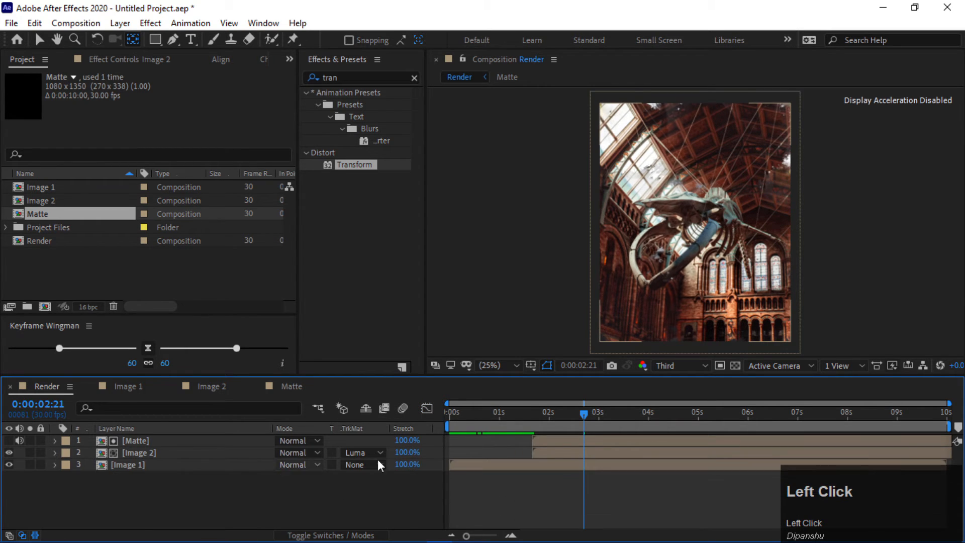
pyautogui.moveTo(581, 422)
pyautogui.mouseDown()
pyautogui.moveTo(442, 423)
pyautogui.moveTo(454, 409)
pyautogui.moveTo(580, 411)
pyautogui.mouseUp()
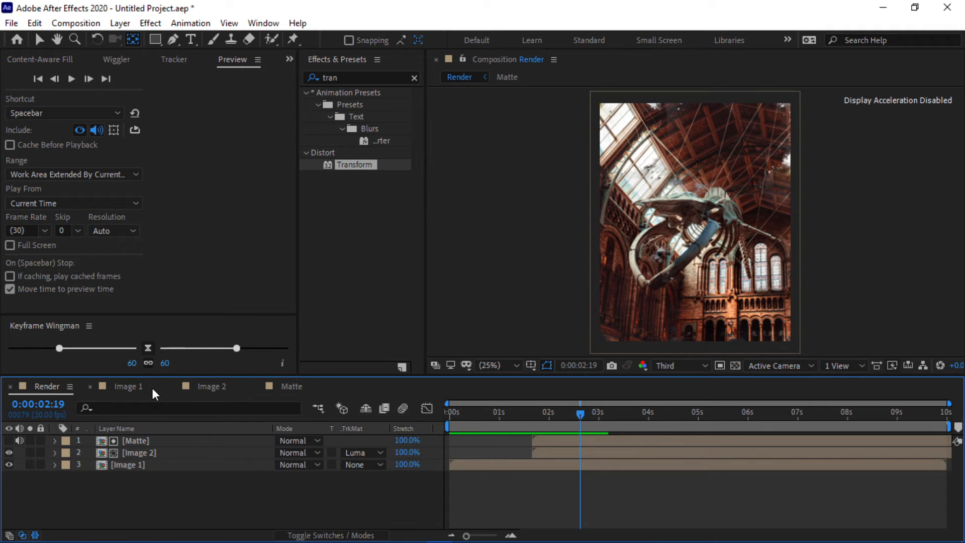
# Create a new 1080 × 1350 px composition named "Text" at 30 fps, lasting 0:00:10:00.
pyautogui.click(289, 59)
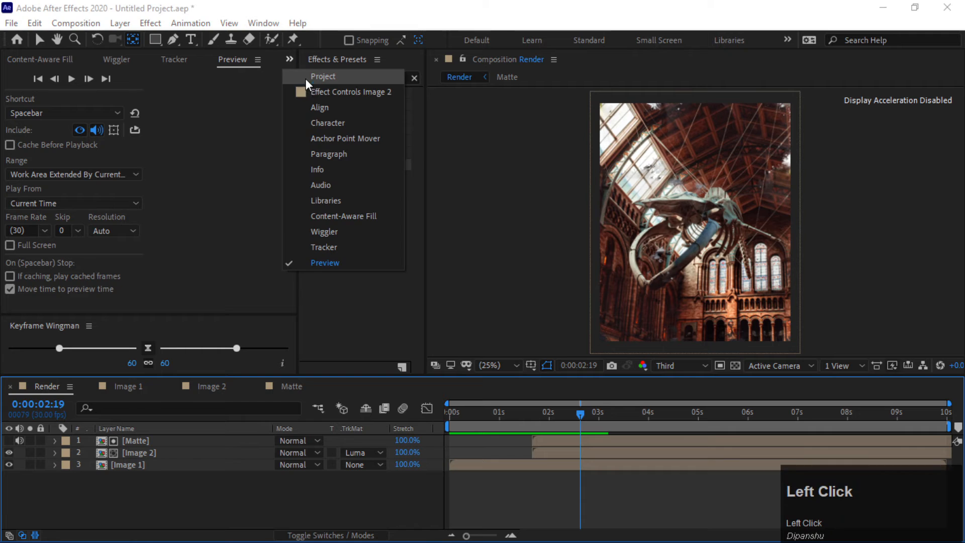
pyautogui.click(307, 76)
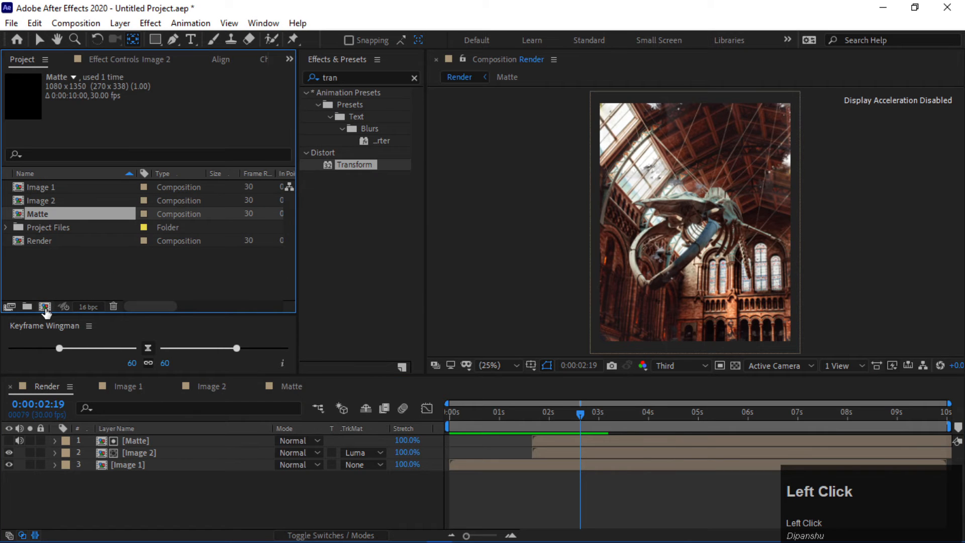
pyautogui.hotkey('ctrl', 'n')
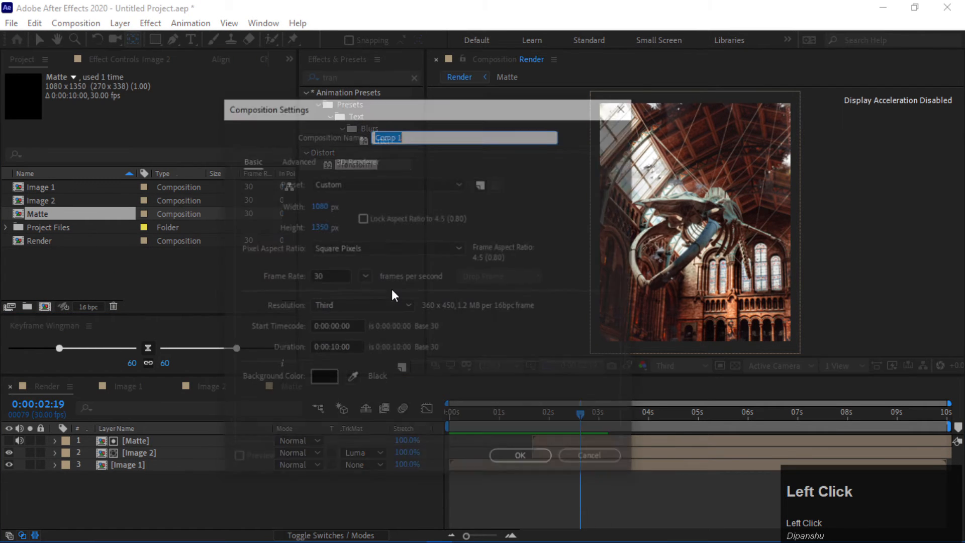
pyautogui.write('Text')
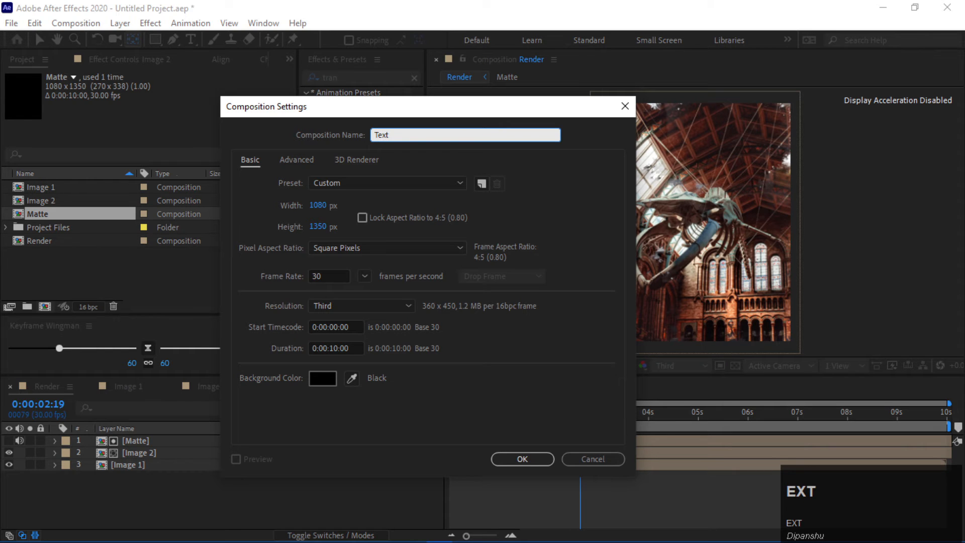
pyautogui.press('Return')
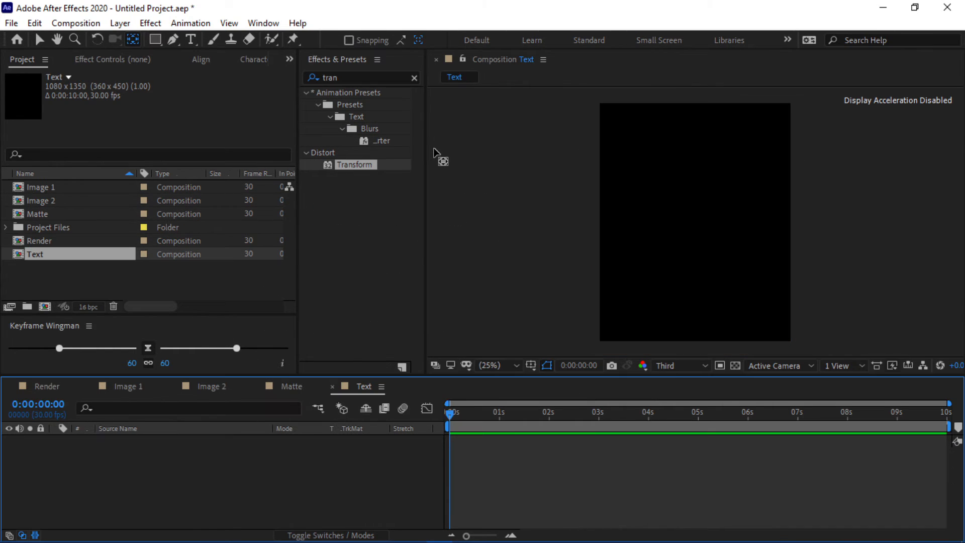
# Add a text layer reading "MADE" in the upper middle of the Text composition.
pyautogui.click(39, 41)
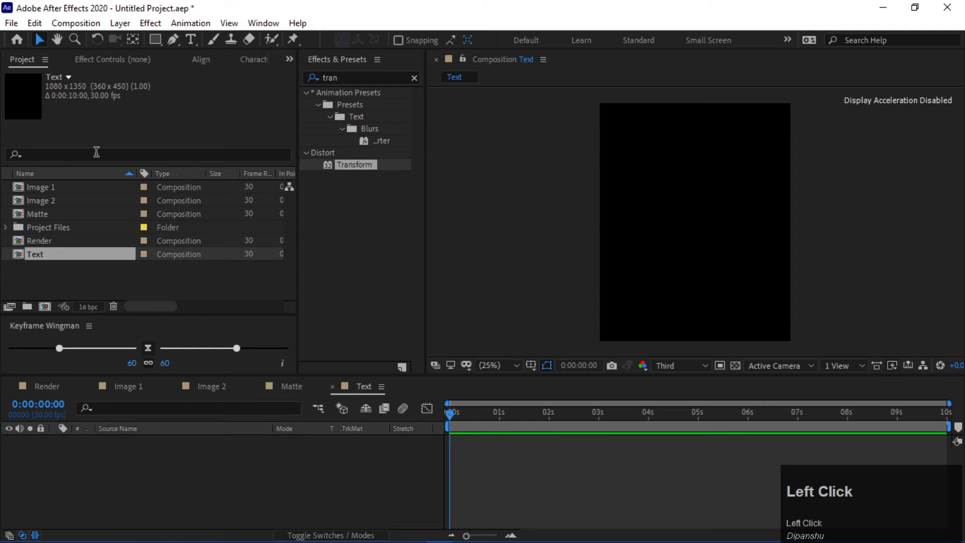
pyautogui.click(189, 41)
pyautogui.click(686, 196)
pyautogui.write('MADE')
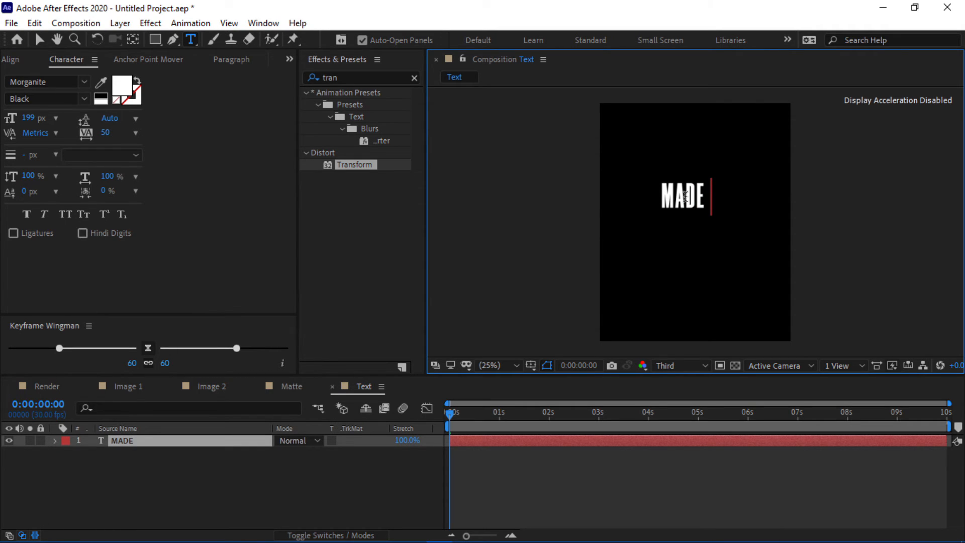
# Set the tracking of the whole word "MADE" to 0.
pyautogui.click(135, 134)
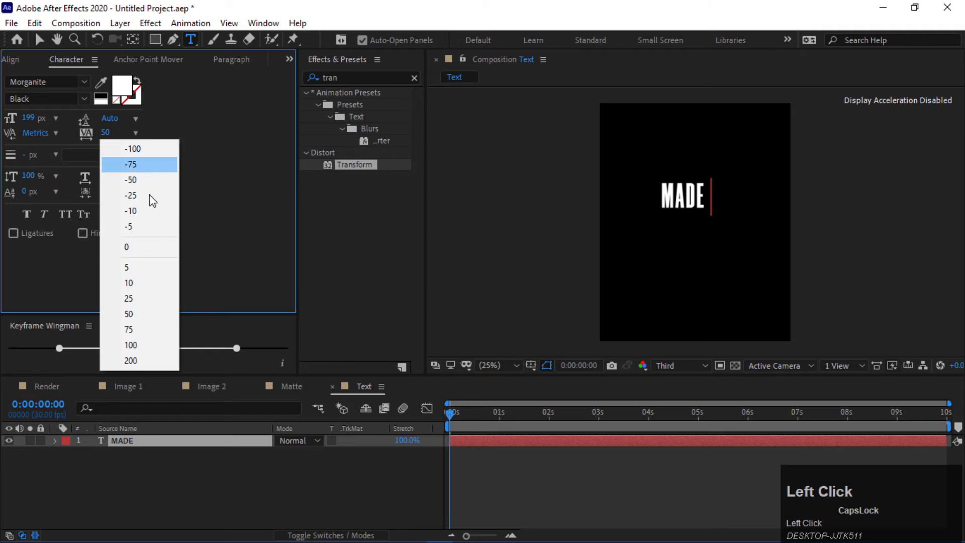
pyautogui.click(151, 246)
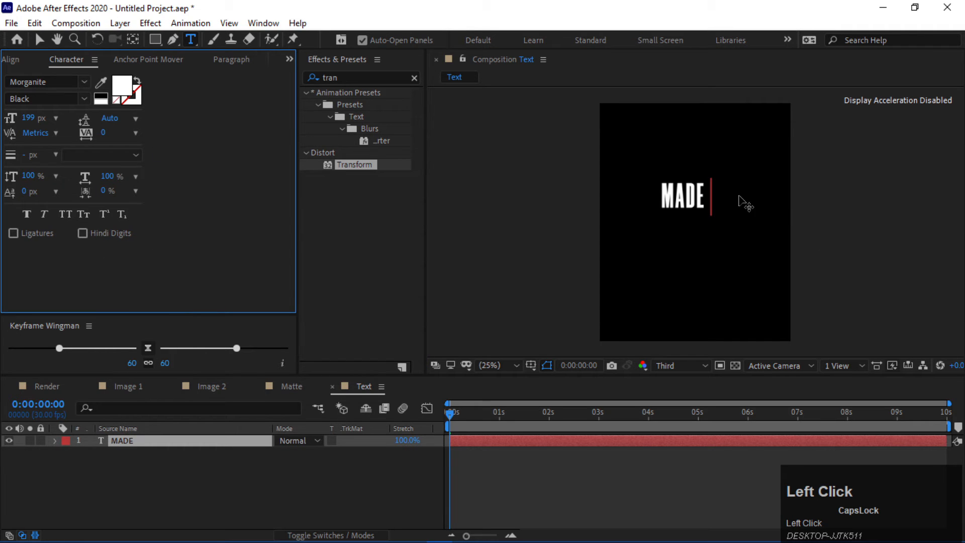
pyautogui.moveTo(723, 196); pyautogui.dragTo(625, 190)
pyautogui.moveTo(105, 132); pyautogui.dragTo(133, 130)
pyautogui.click(135, 133)
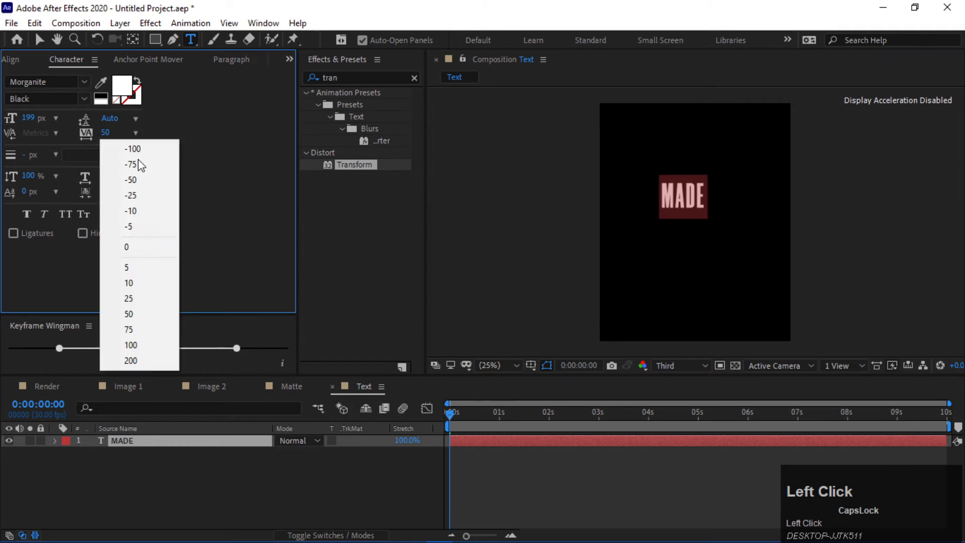
pyautogui.click(145, 249)
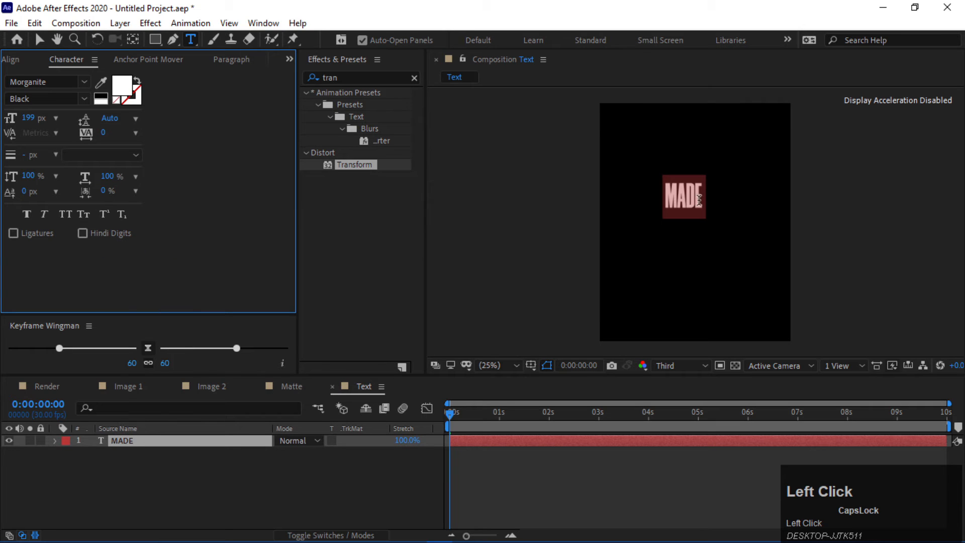
# Extend the text on the same line to read "MADE BY" in capitals.
pyautogui.click(726, 207)
pyautogui.write('by')
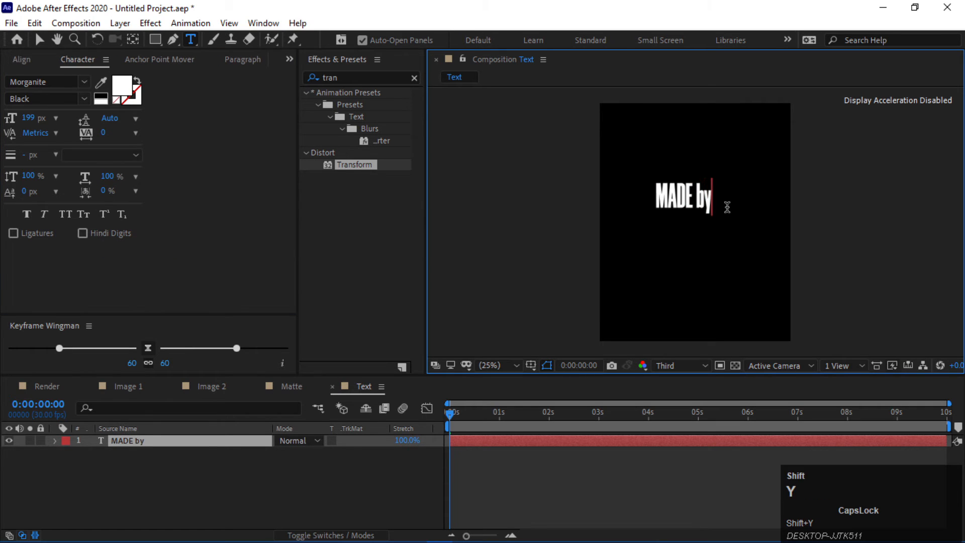
pyautogui.press('BackSpace')
pyautogui.press('BackSpace')
pyautogui.write('BY')
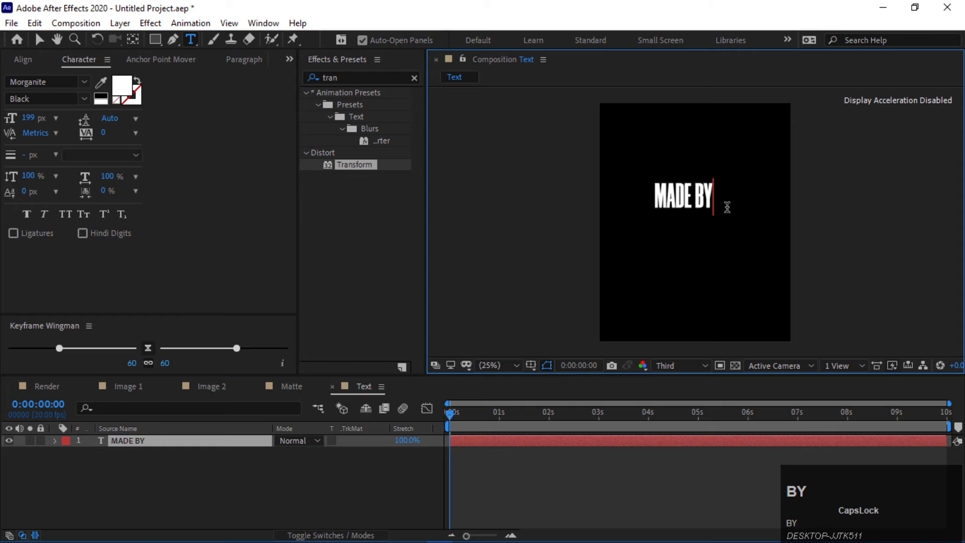
pyautogui.press('Return')
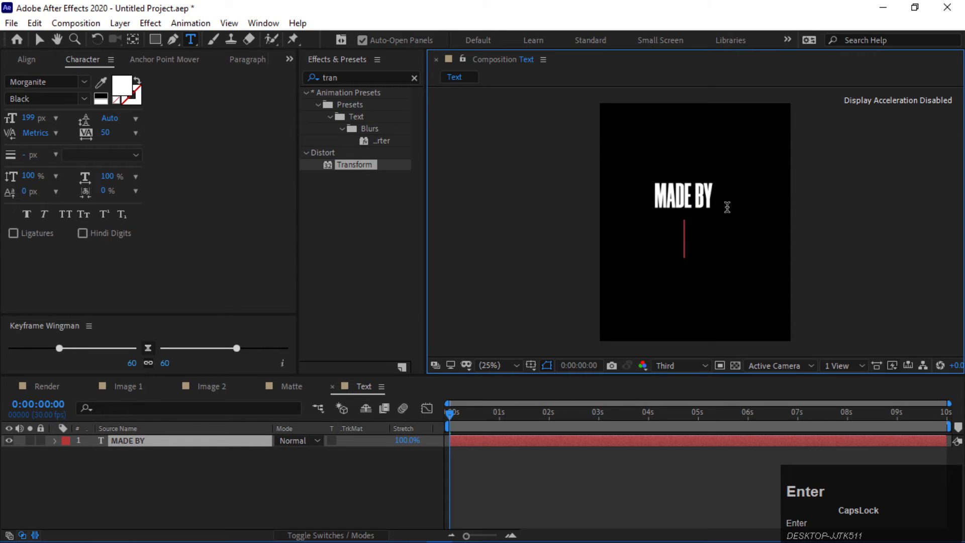
pyautogui.write('D')
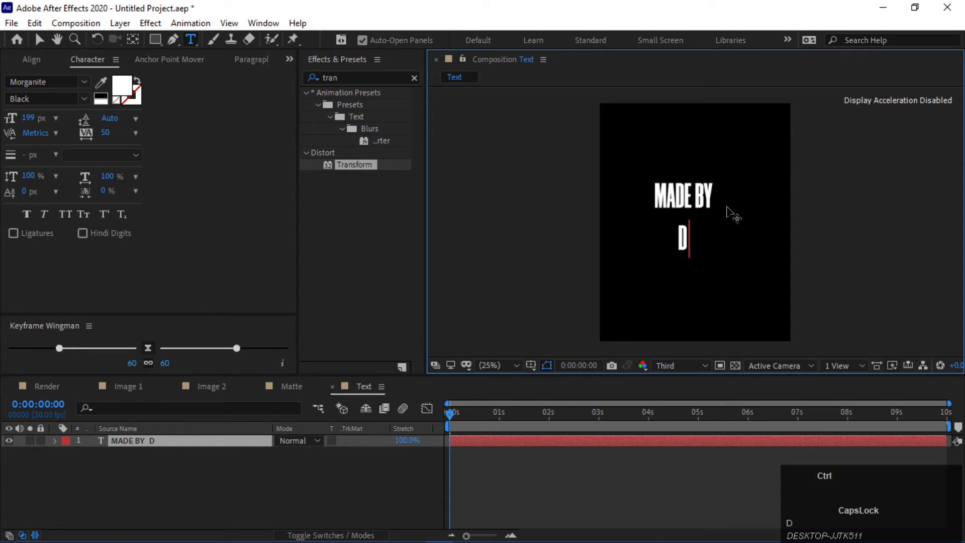
pyautogui.hotkey('ctrl', 'z')
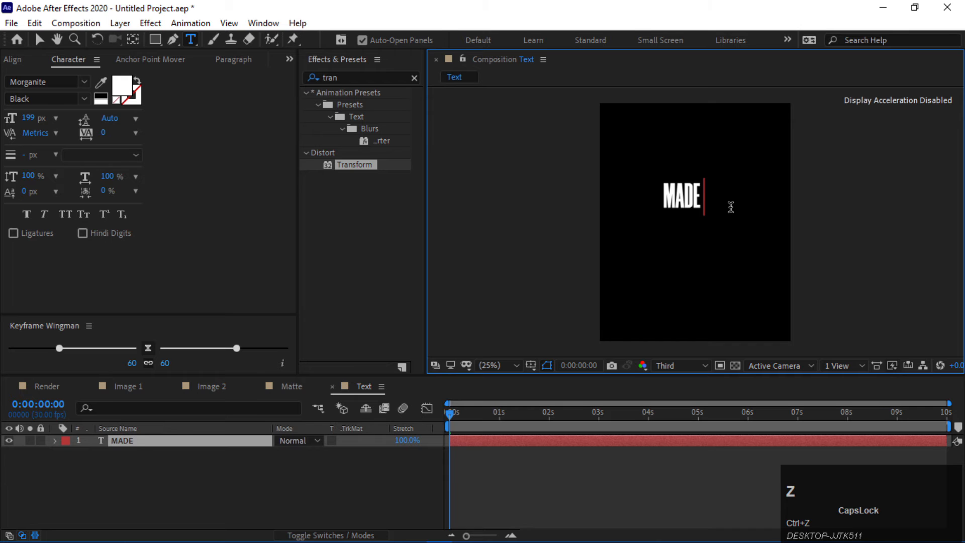
pyautogui.write('BY')
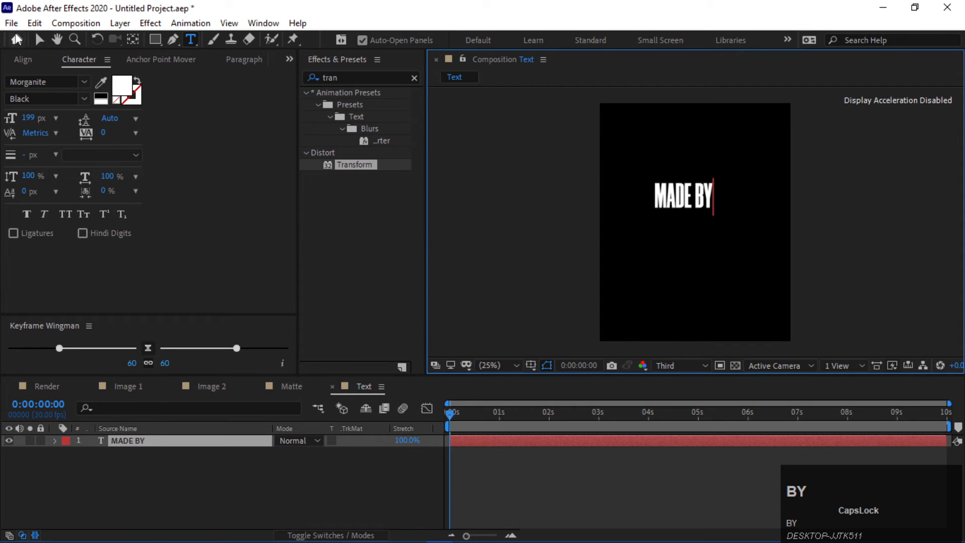
# Set the MADE BY layer's font size to 250 px and restore the viewer refresh.
pyautogui.click(40, 39)
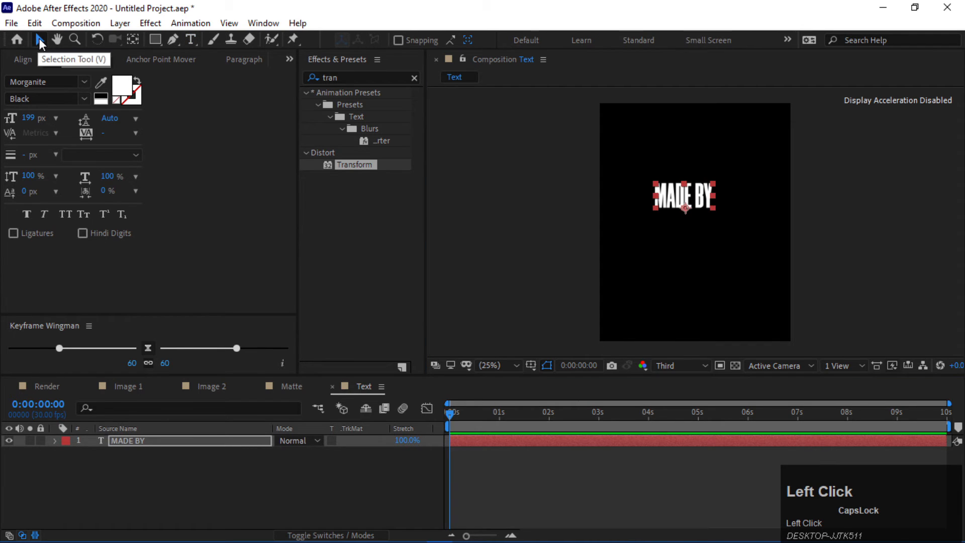
pyautogui.click(29, 118)
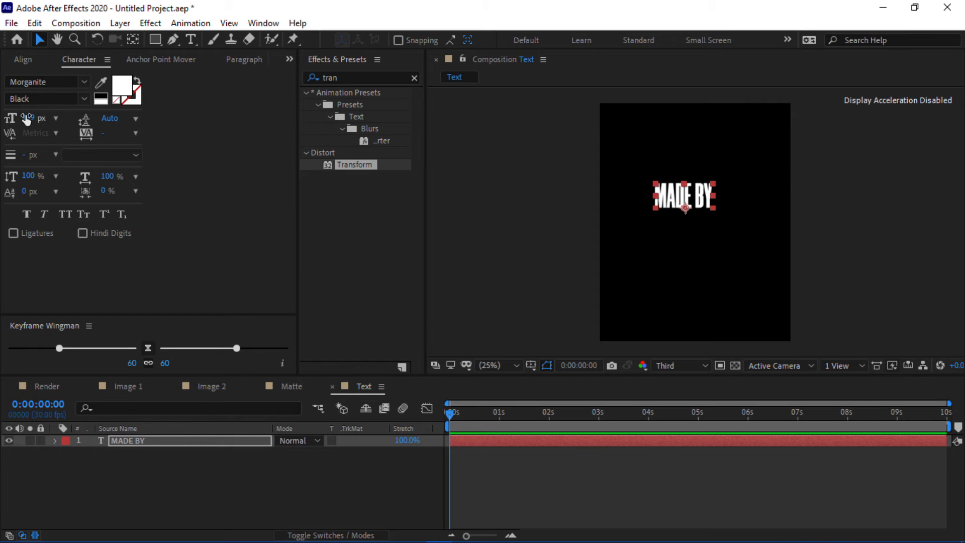
pyautogui.write('250')
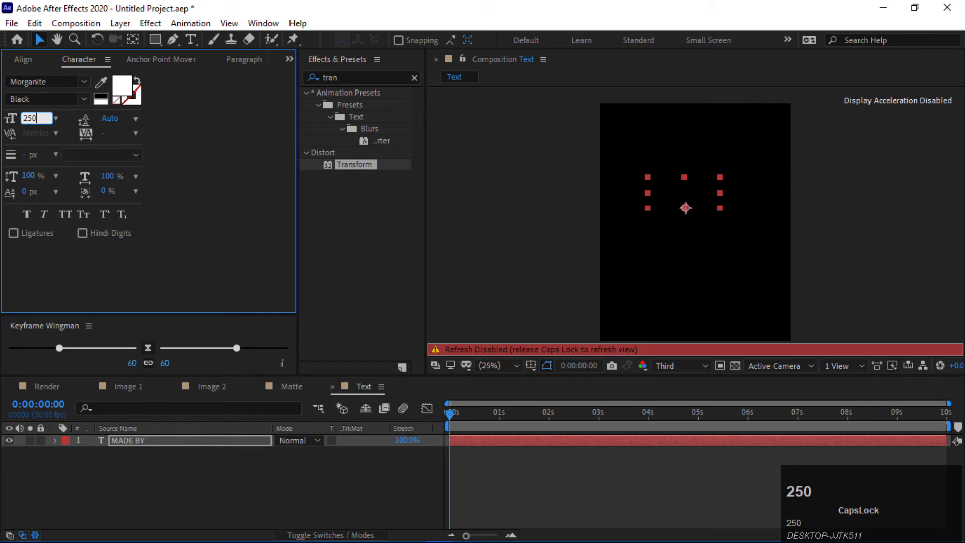
pyautogui.press('Return')
pyautogui.press('Tab')
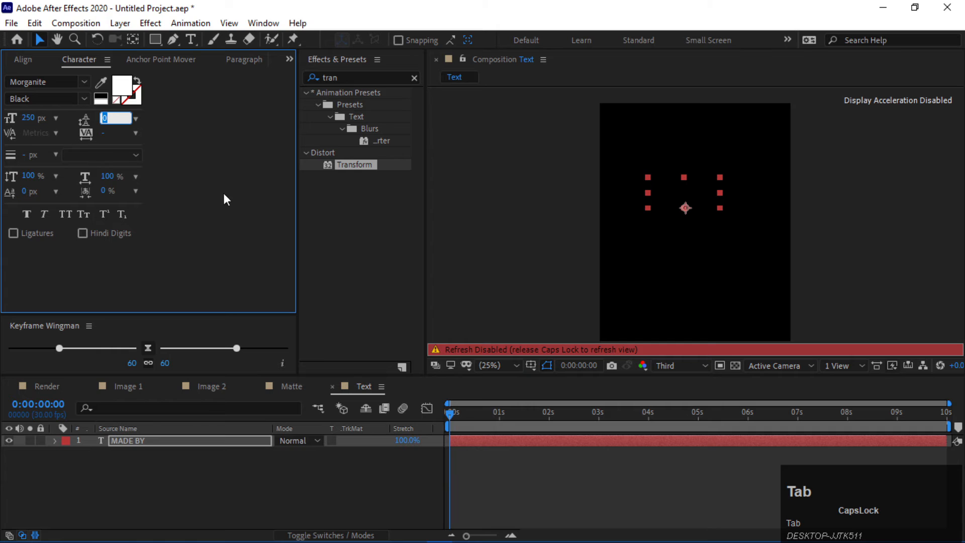
pyautogui.click(196, 197)
pyautogui.press('capslock')
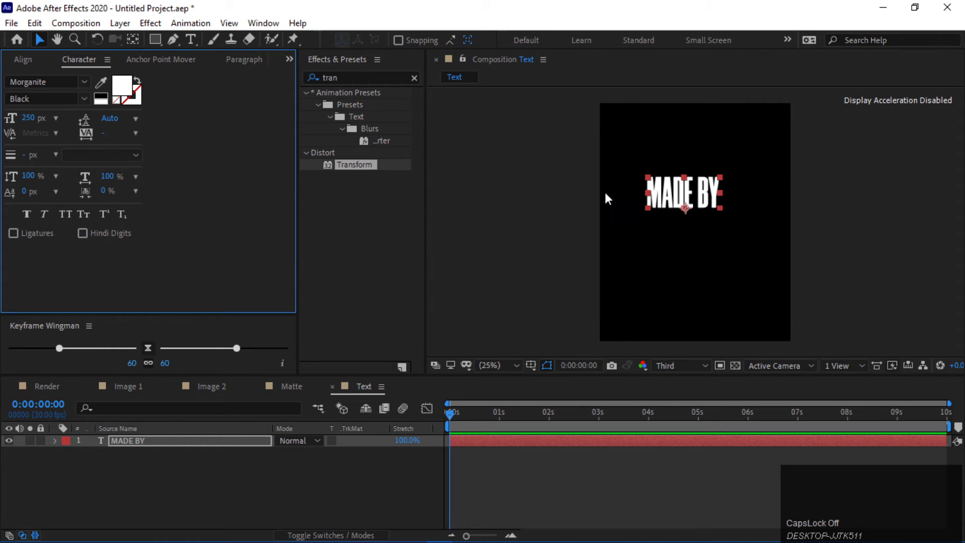
# Centre the MADE BY layer's anchor point and align the layer to the composition's horizontal and vertical centre.
pyautogui.click(174, 60)
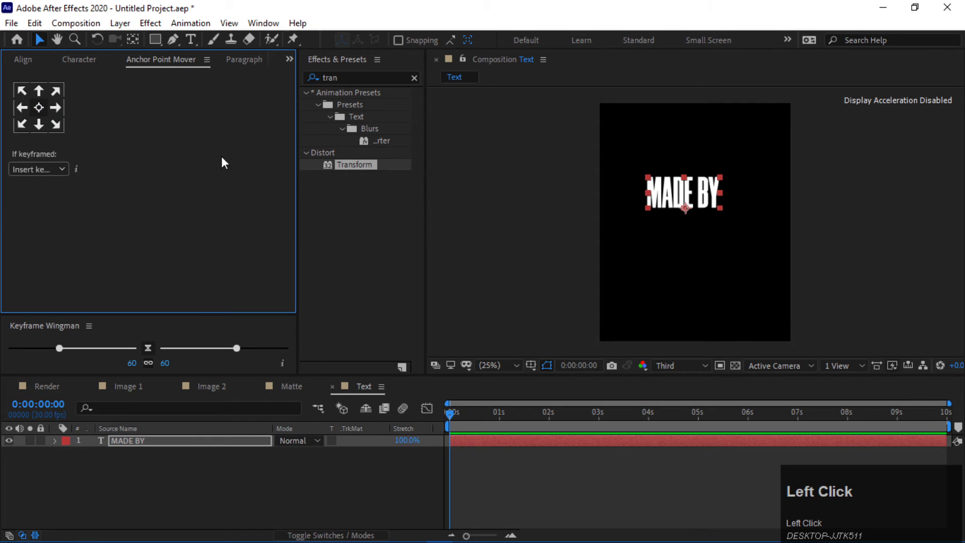
pyautogui.click(81, 61)
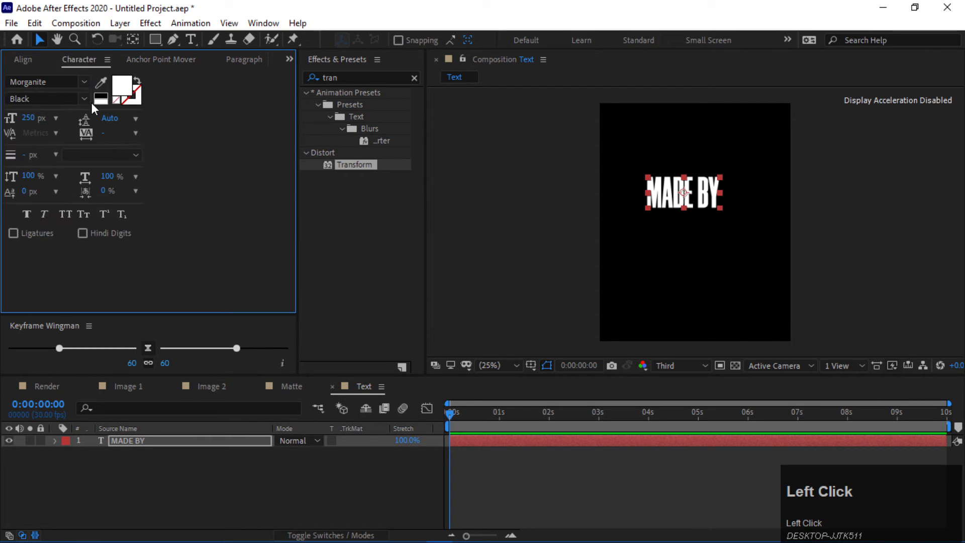
pyautogui.click(22, 59)
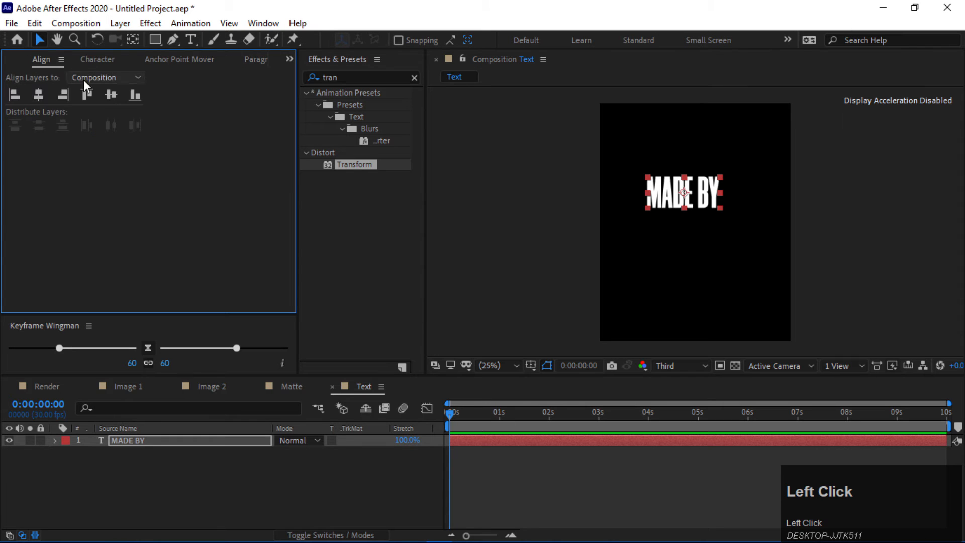
pyautogui.click(38, 95)
pyautogui.click(110, 94)
pyautogui.click(277, 456)
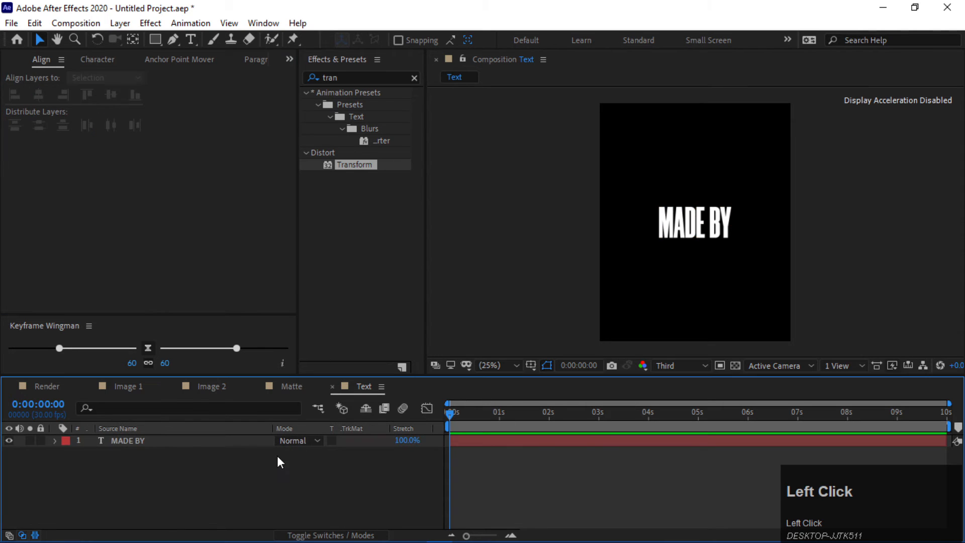
# Apply the Transform effect to the MADE BY layer and set its Skew to -5.
pyautogui.click(219, 442)
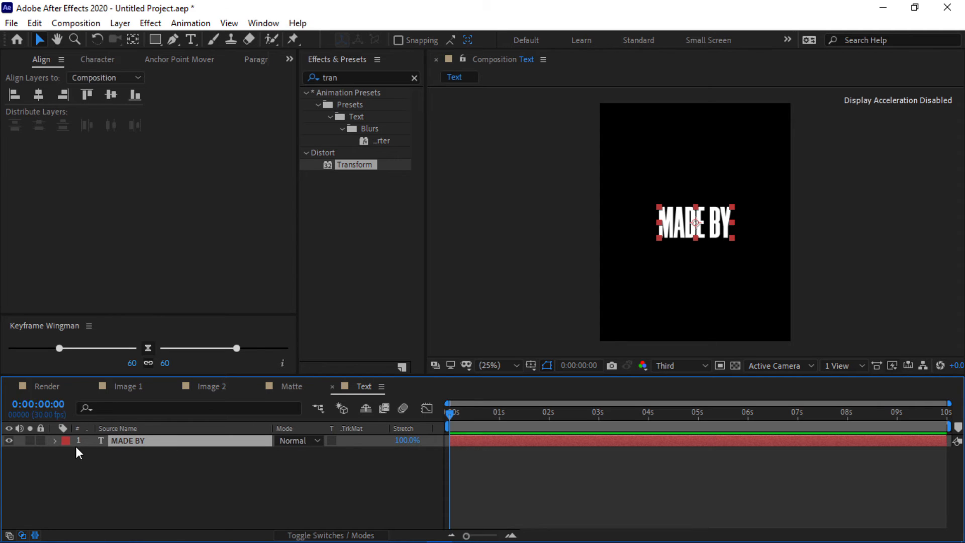
pyautogui.click(55, 442)
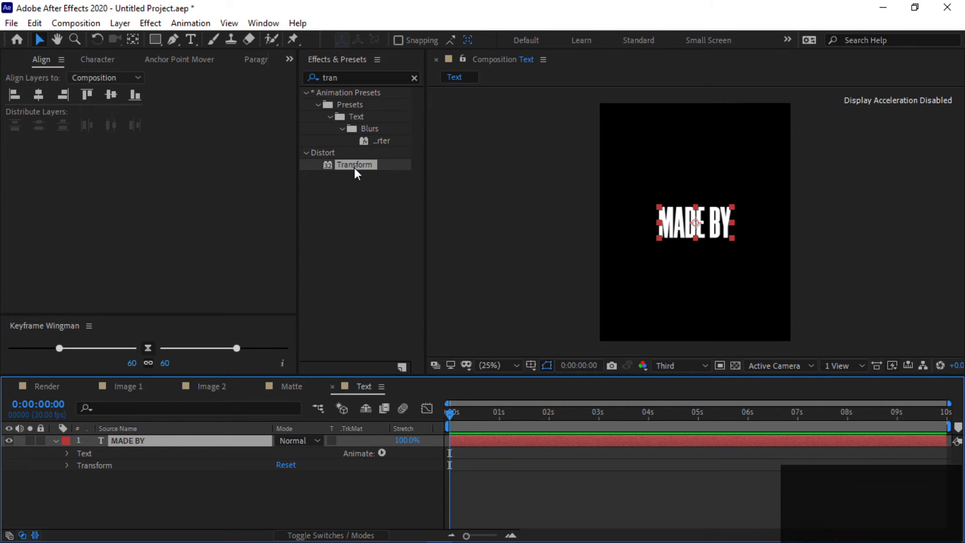
pyautogui.moveTo(354, 165); pyautogui.dragTo(223, 441)
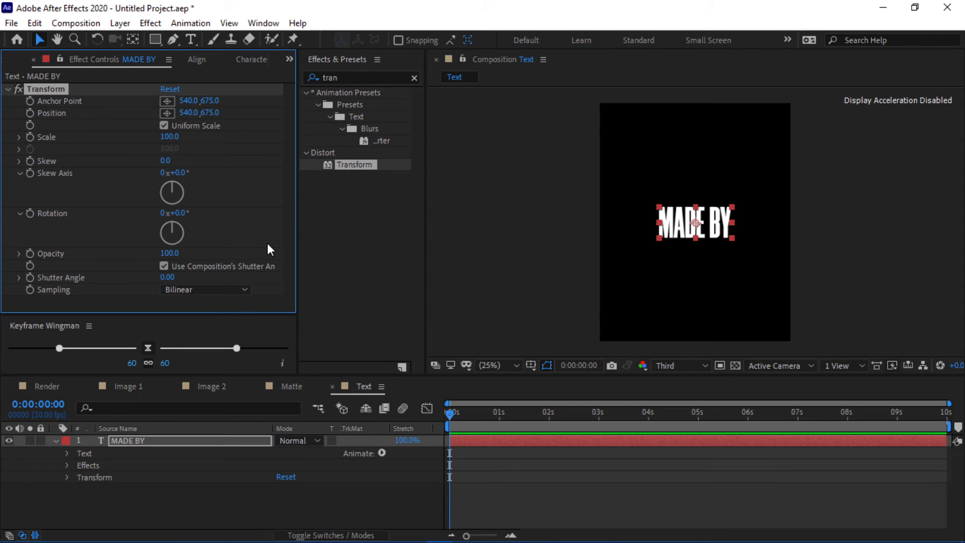
pyautogui.click(166, 161)
pyautogui.write('-5')
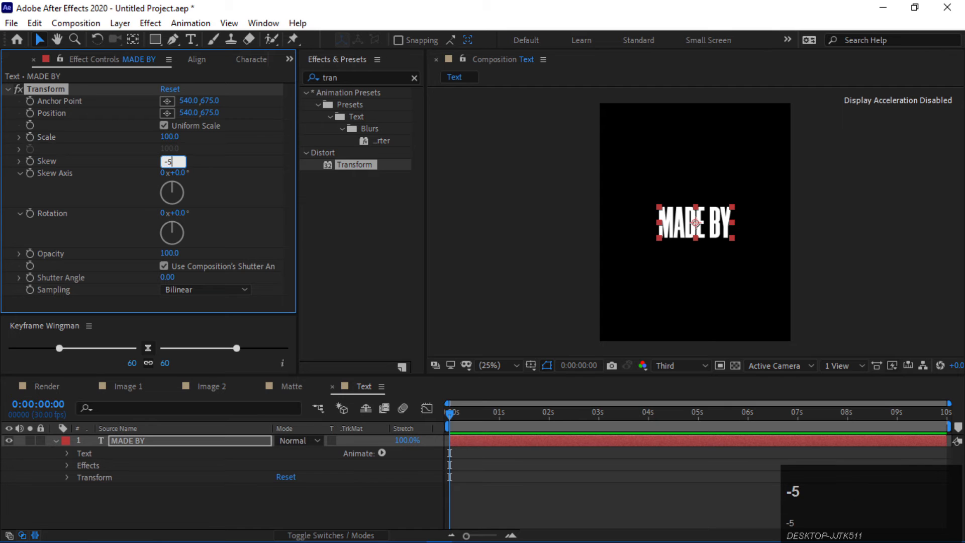
pyautogui.press('Return')
pyautogui.click(237, 524)
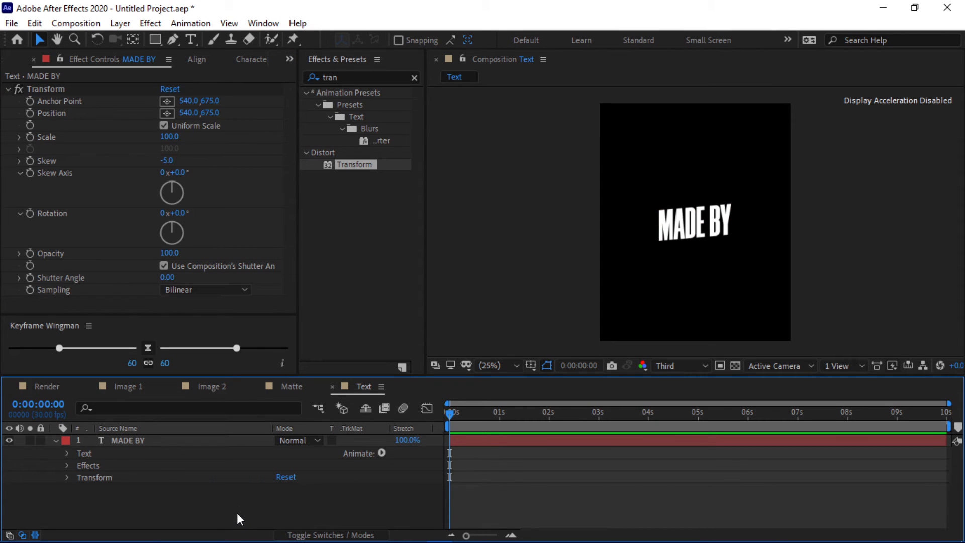
# Turn off the MADE BY layer's Transform effect and add a text animator with Scale and Opacity properties.
pyautogui.click(15, 90)
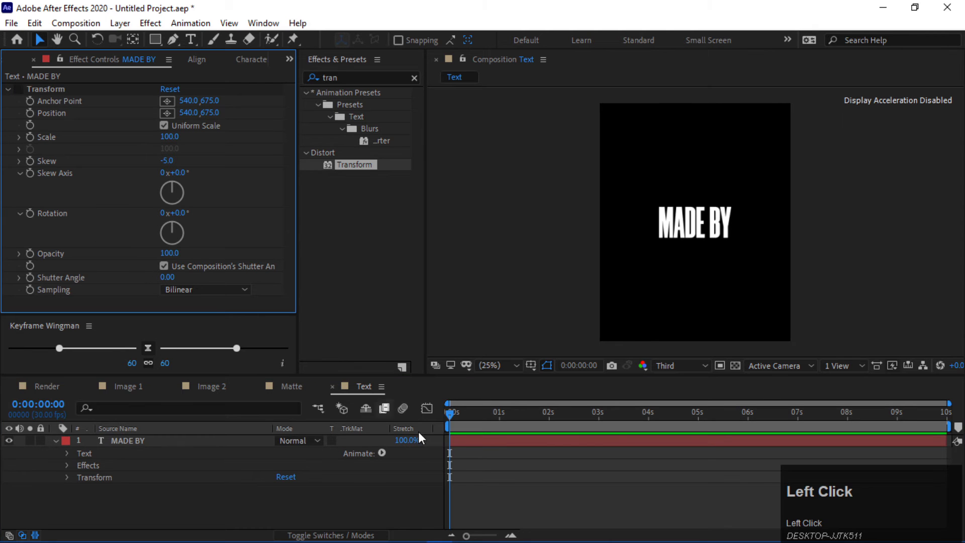
pyautogui.click(382, 452)
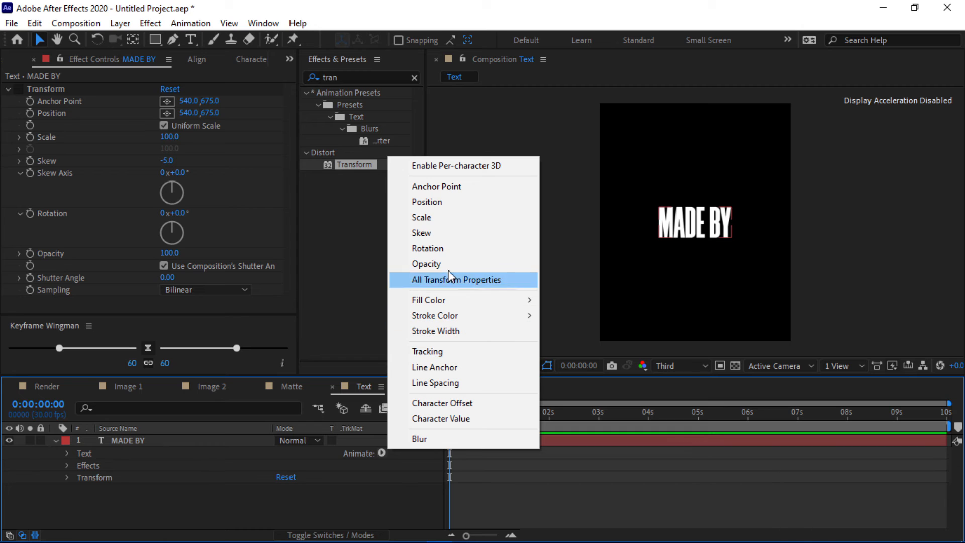
pyautogui.click(440, 220)
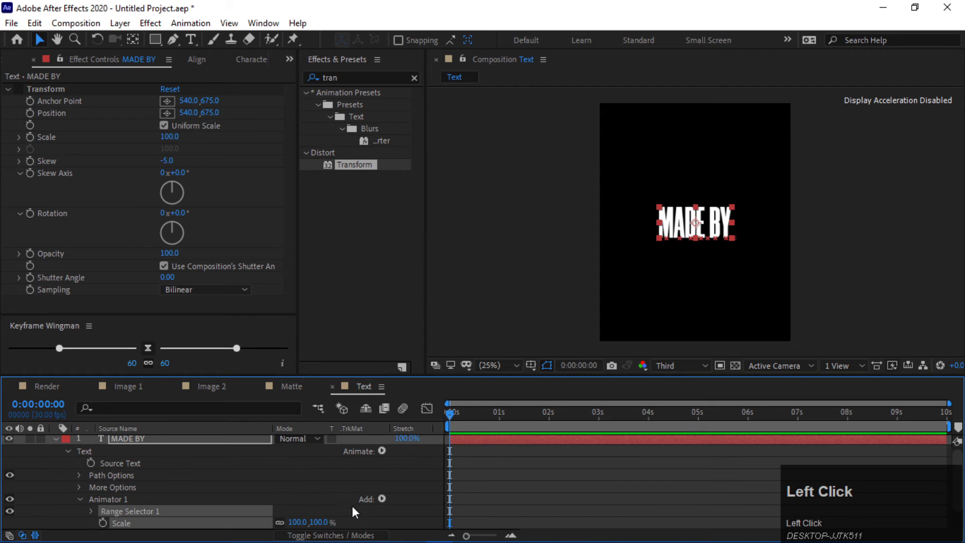
pyautogui.scroll(-1, 312, 492)
pyautogui.click(381, 475)
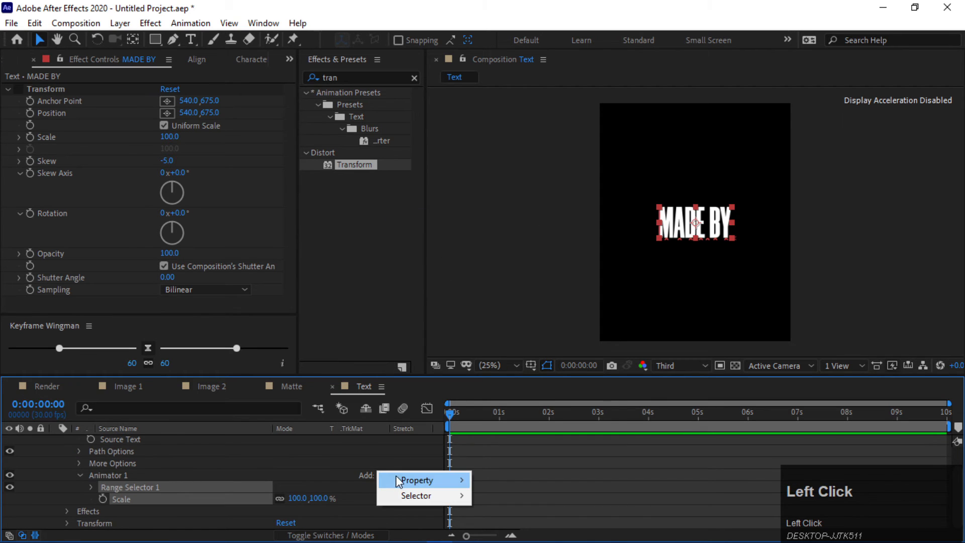
pyautogui.moveTo(407, 479)
pyautogui.click(518, 305)
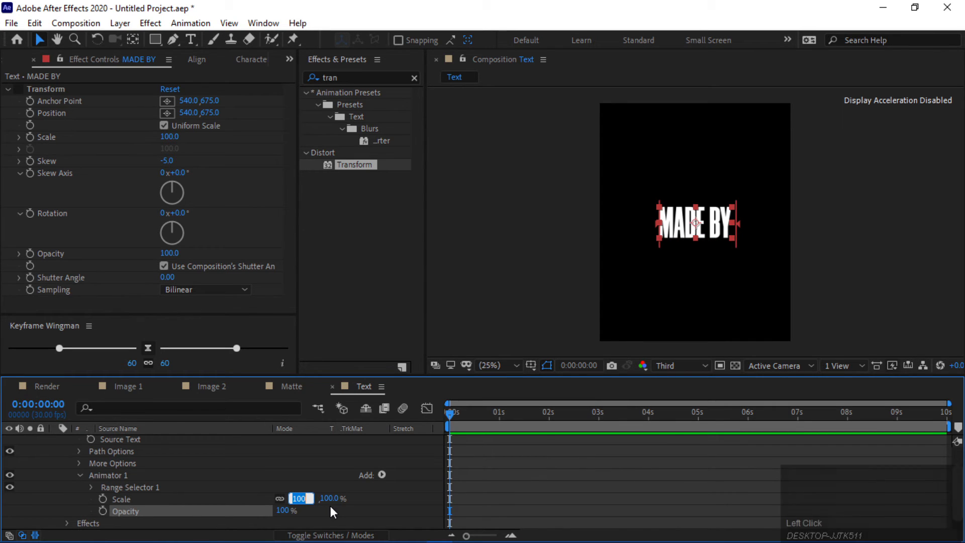
# Set the text animator's Scale to 400% and its Opacity to 0%, without an Opacity keyframe.
pyautogui.write('400')
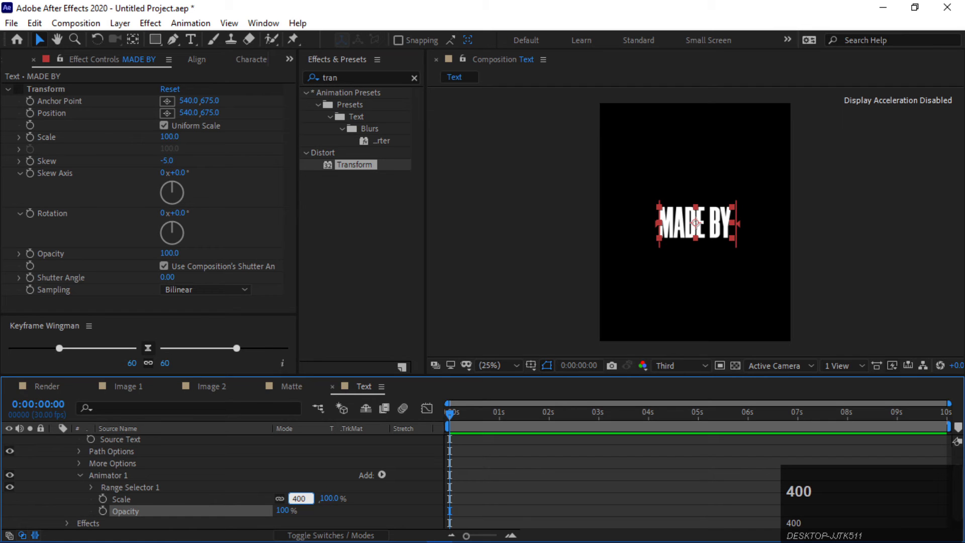
pyautogui.press('Return')
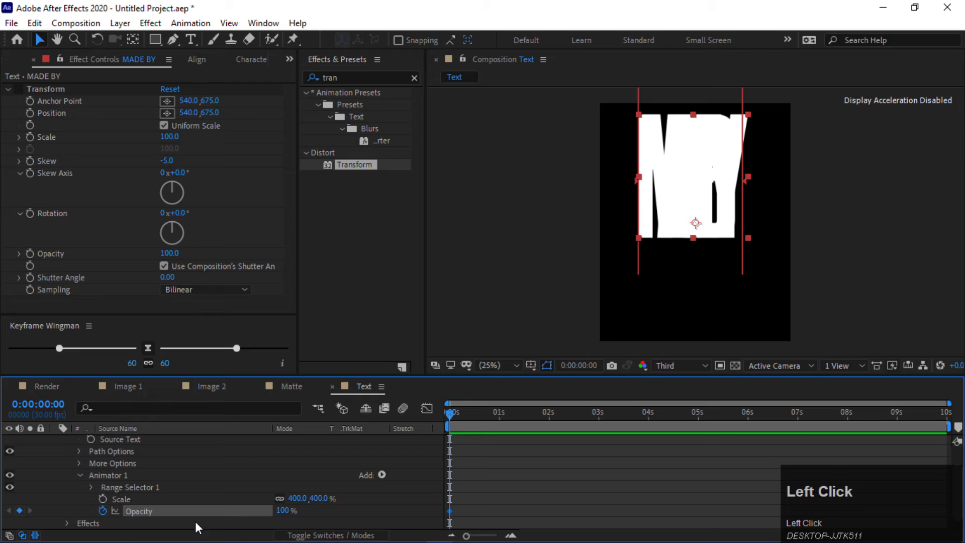
pyautogui.hotkey('ctrl', 'z')
pyautogui.click(258, 514)
pyautogui.moveTo(280, 511); pyautogui.dragTo(226, 511)
# Set the range selector's Offset to -100%, Shape to Ramp Up, Ease High to -100% and Ease Low to 100%.
pyautogui.scroll(1, 186, 481)
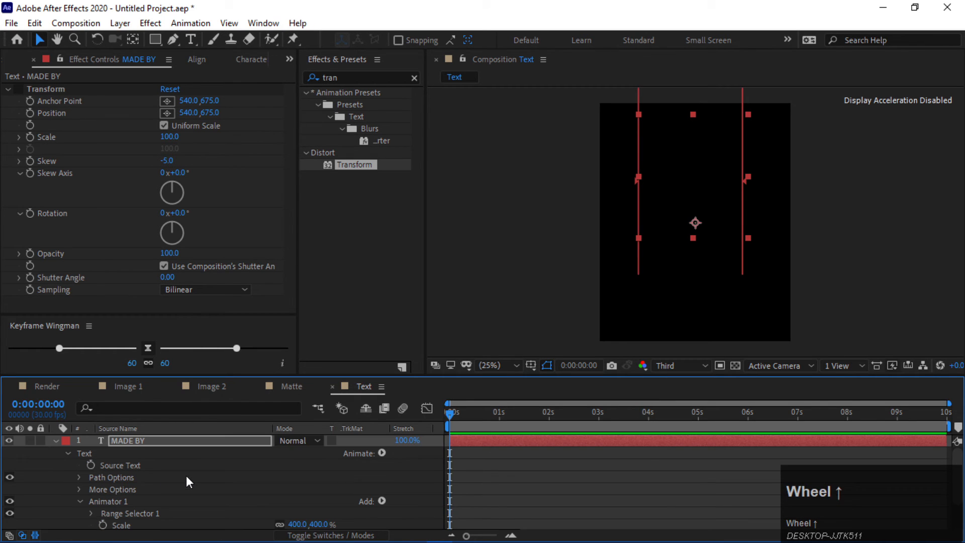
pyautogui.click(92, 513)
pyautogui.scroll(-2, 221, 482)
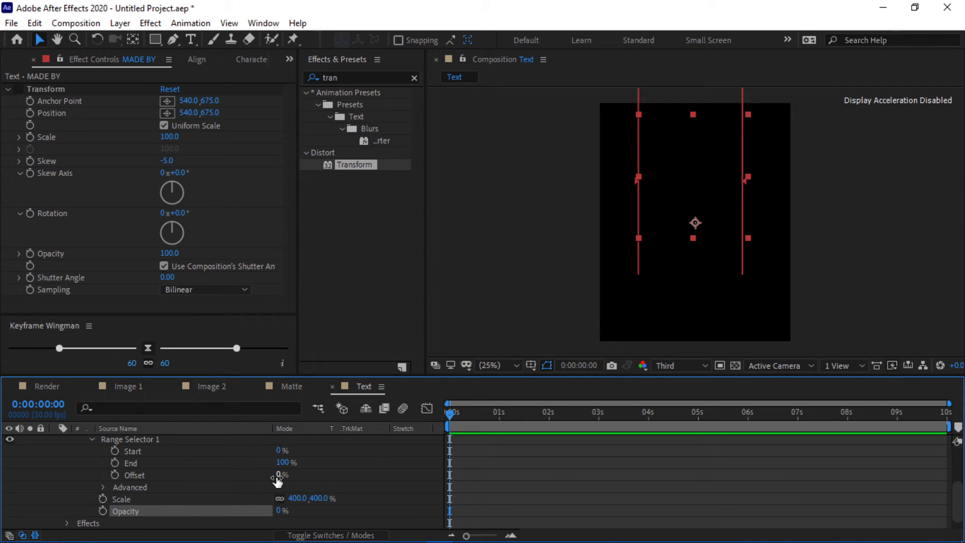
pyautogui.moveTo(277, 480); pyautogui.dragTo(119, 477)
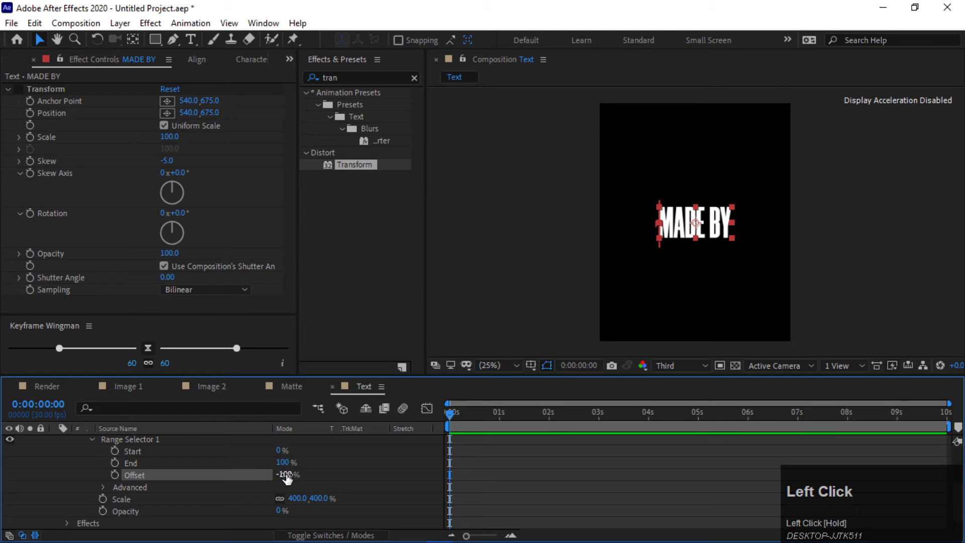
pyautogui.click(102, 487)
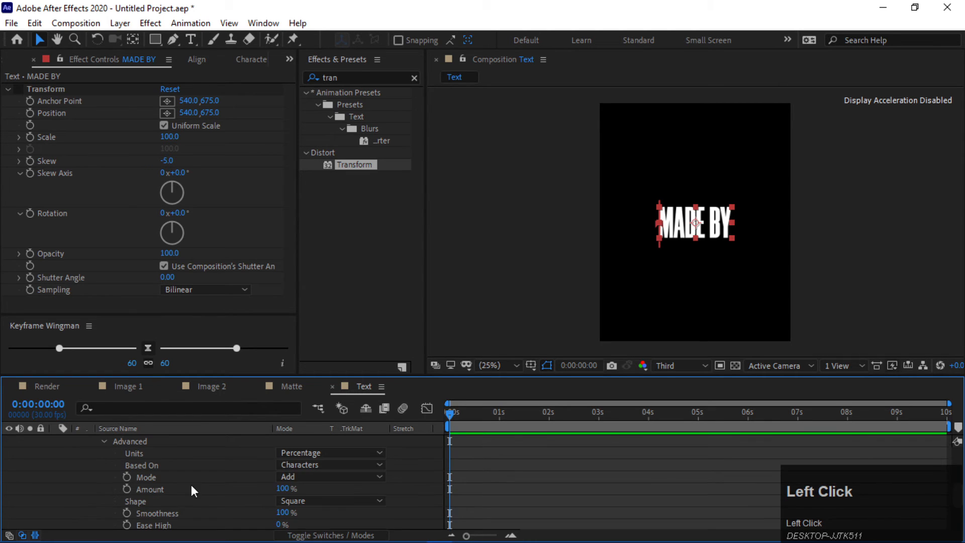
pyautogui.click(310, 500)
pyautogui.click(321, 423)
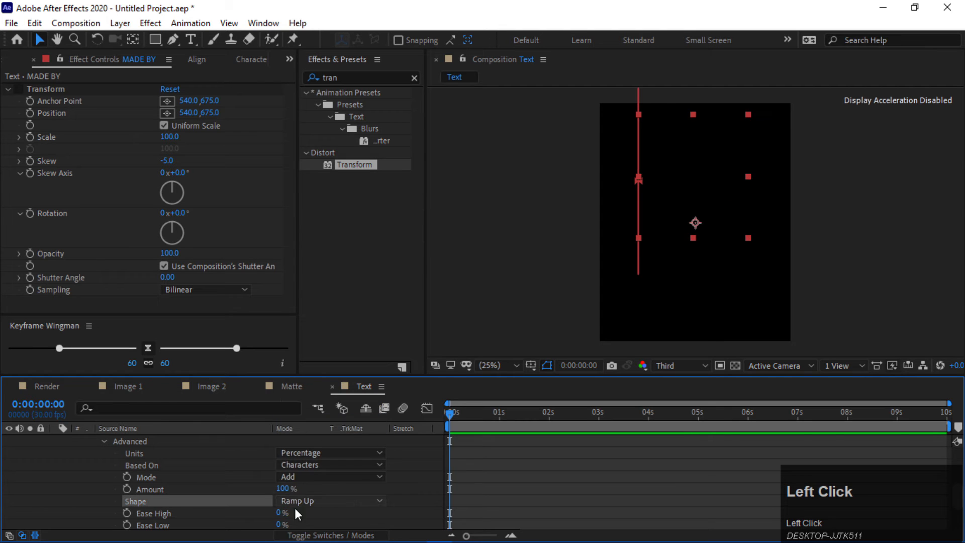
pyautogui.moveTo(277, 513); pyautogui.dragTo(175, 518)
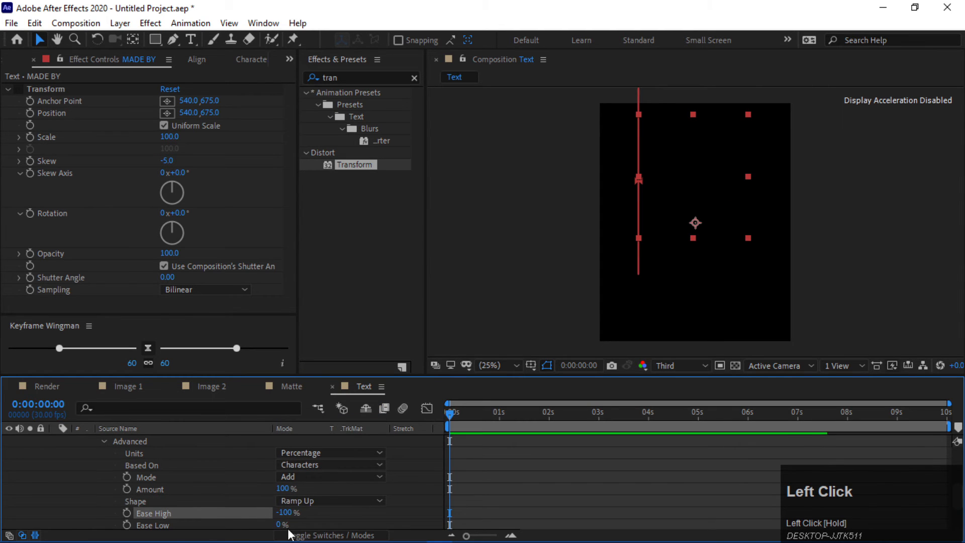
pyautogui.moveTo(276, 524); pyautogui.dragTo(357, 515)
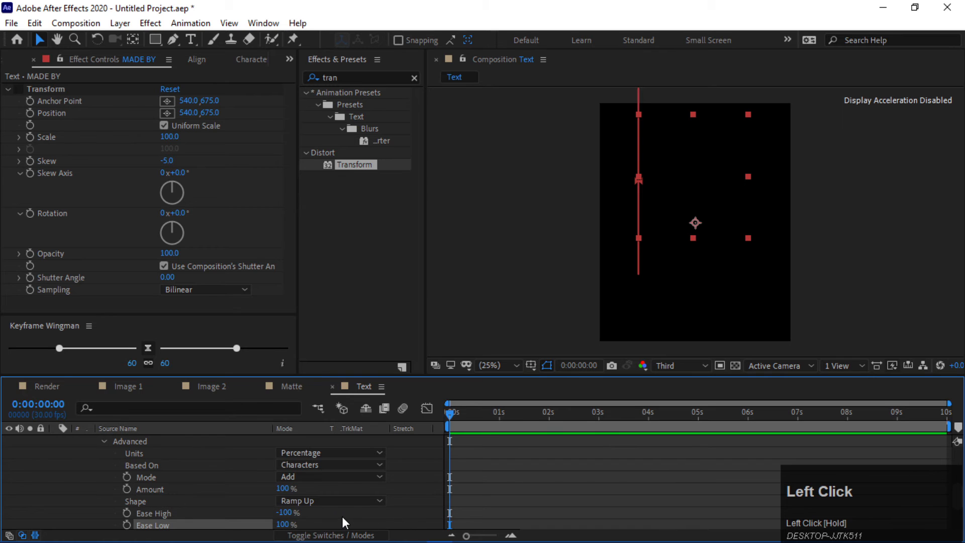
# Keyframe the range selector's Offset from -100% at 0 seconds to 100% at 1 second and preview the text animation.
pyautogui.scroll(1, 179, 483)
pyautogui.scroll(1, 179, 484)
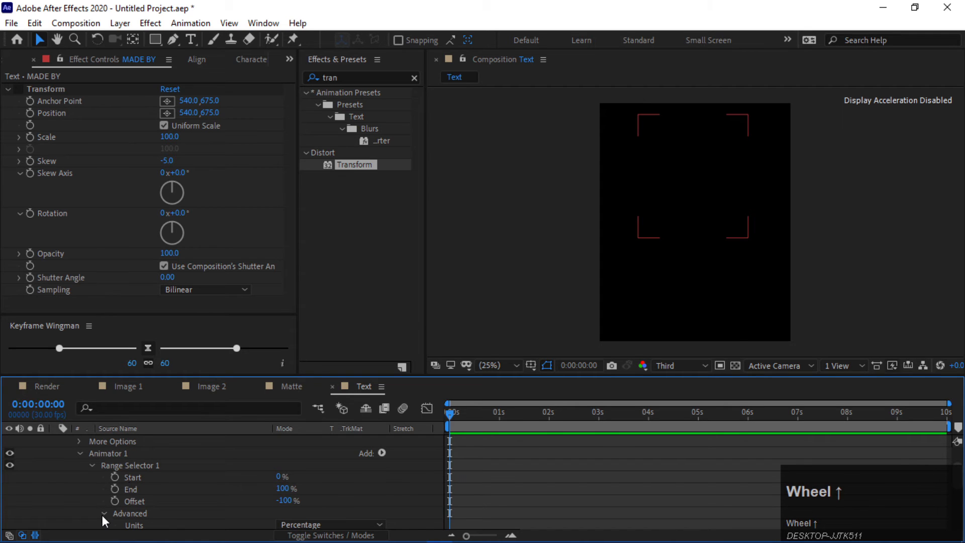
pyautogui.click(114, 501)
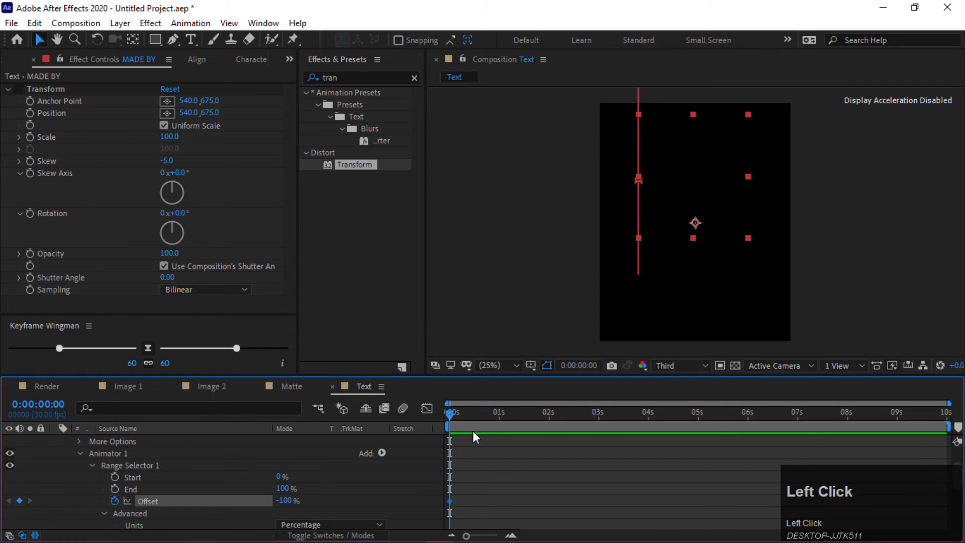
pyautogui.click(499, 418)
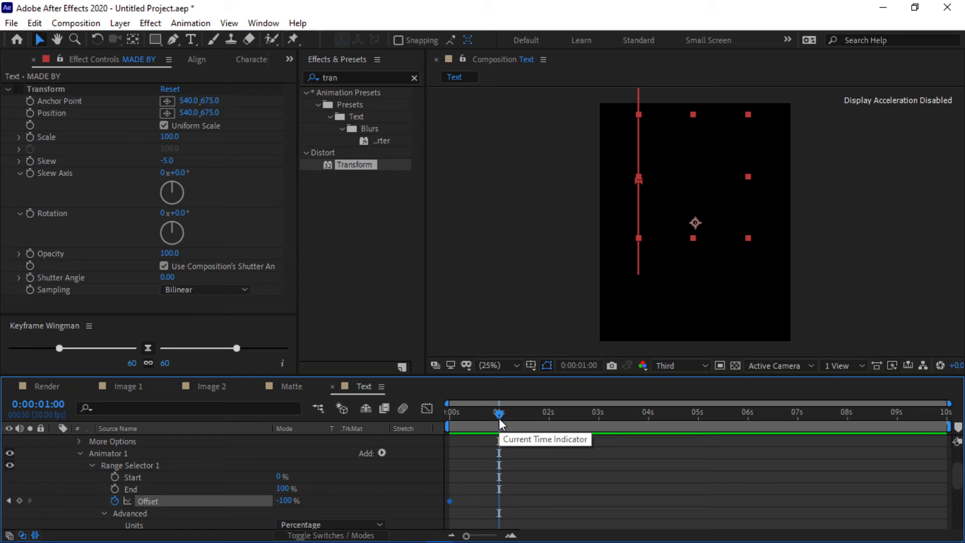
pyautogui.moveTo(289, 500); pyautogui.dragTo(719, 502)
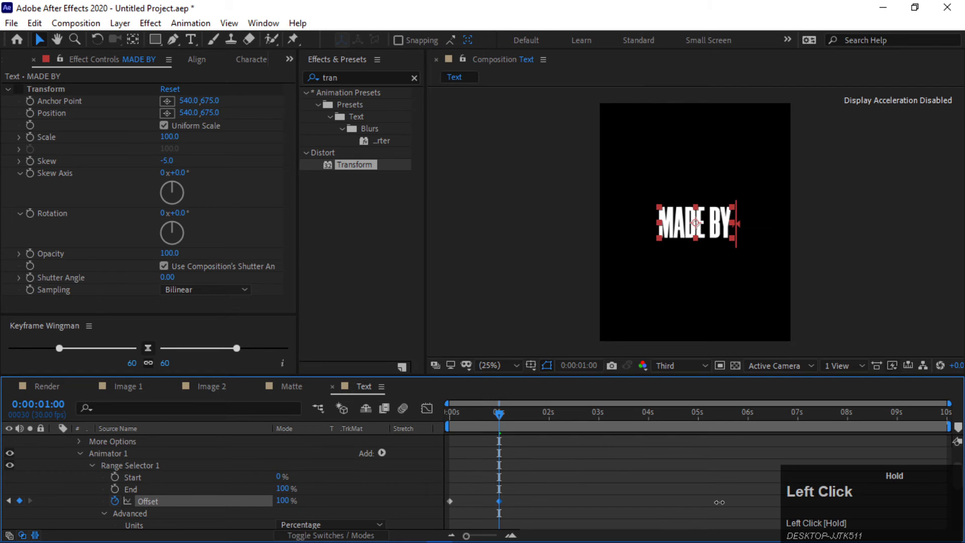
pyautogui.moveTo(492, 410); pyautogui.dragTo(424, 414)
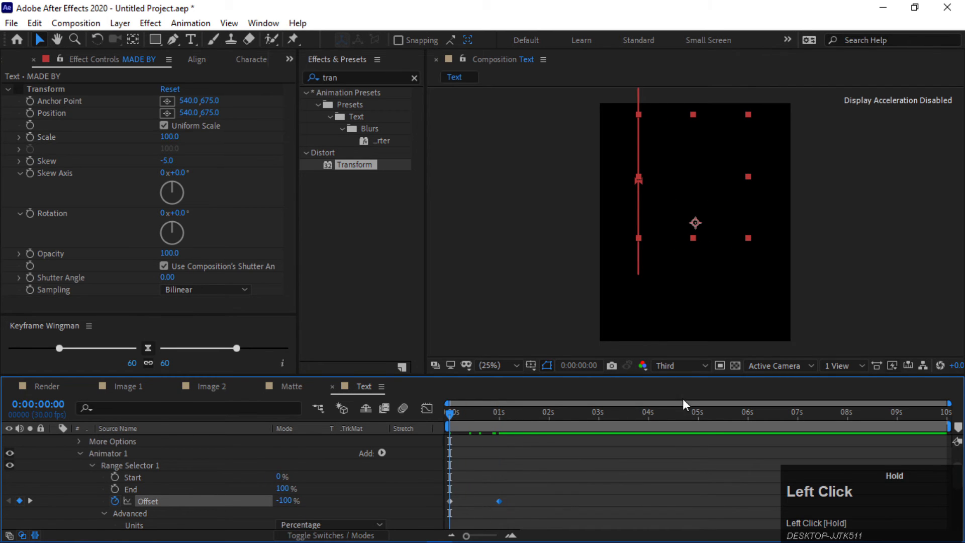
pyautogui.press('space')
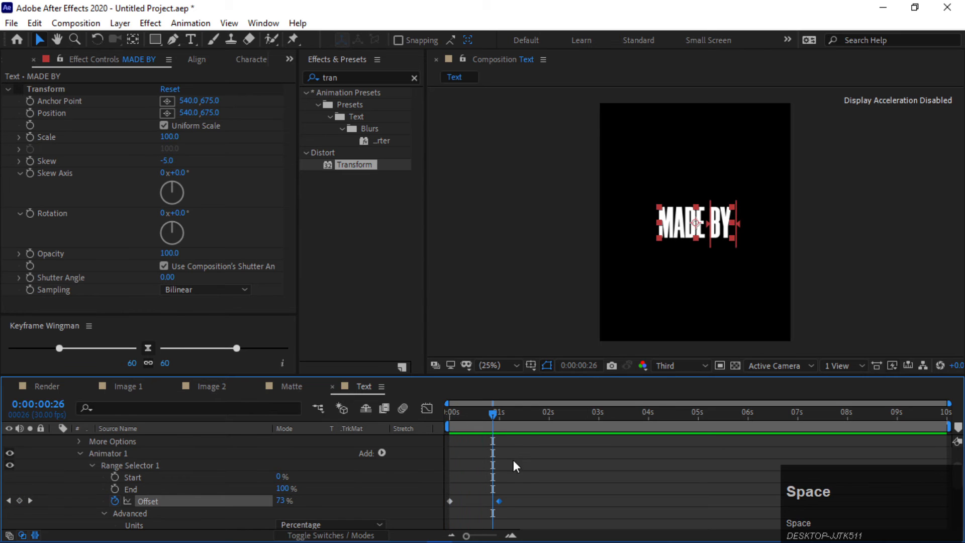
# Move the ending Offset keyframe to 0:00:01:15.
pyautogui.moveTo(946, 404); pyautogui.dragTo(614, 412)
pyautogui.click(583, 418)
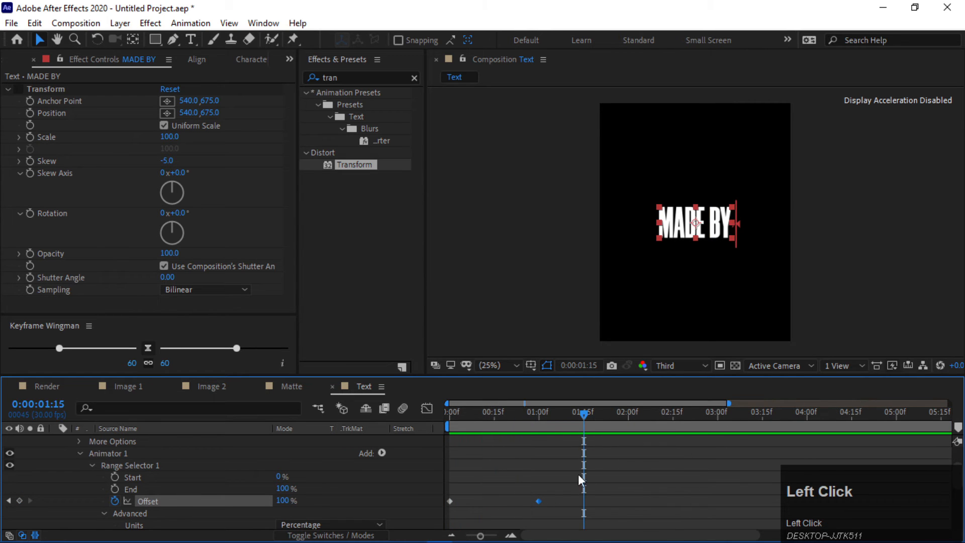
pyautogui.keyDown('shift'); pyautogui.click(539, 501); pyautogui.keyUp('shift')
pyautogui.moveTo(538, 502); pyautogui.dragTo(590, 505)
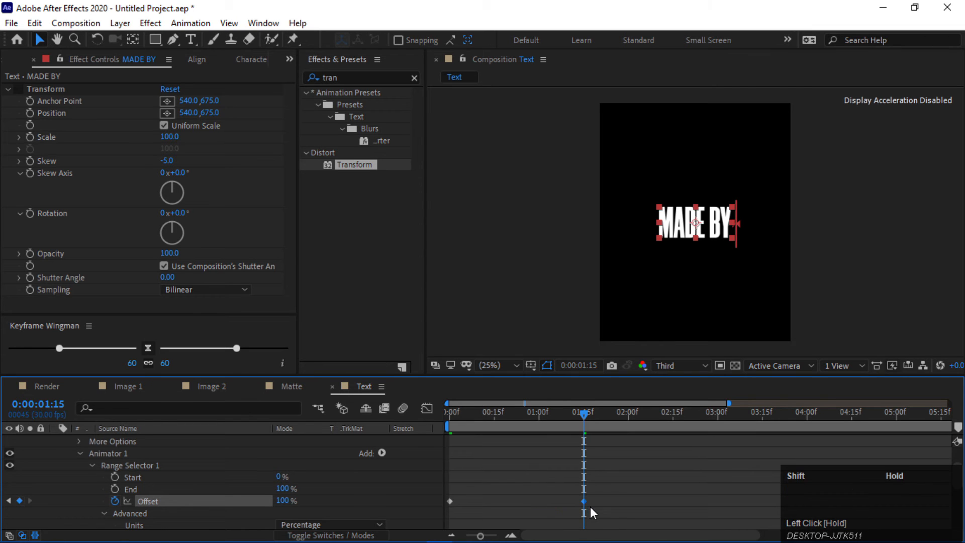
# Turn the MADE BY layer's Transform effect back on and preview the animation from the start.
pyautogui.click(20, 91)
pyautogui.moveTo(586, 417); pyautogui.dragTo(397, 413)
pyautogui.press('space')
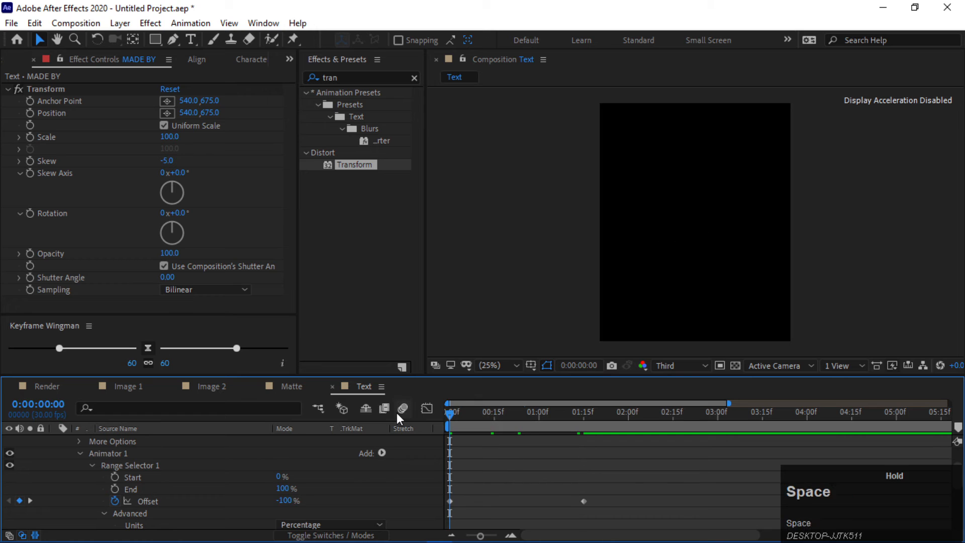
pyautogui.press('space')
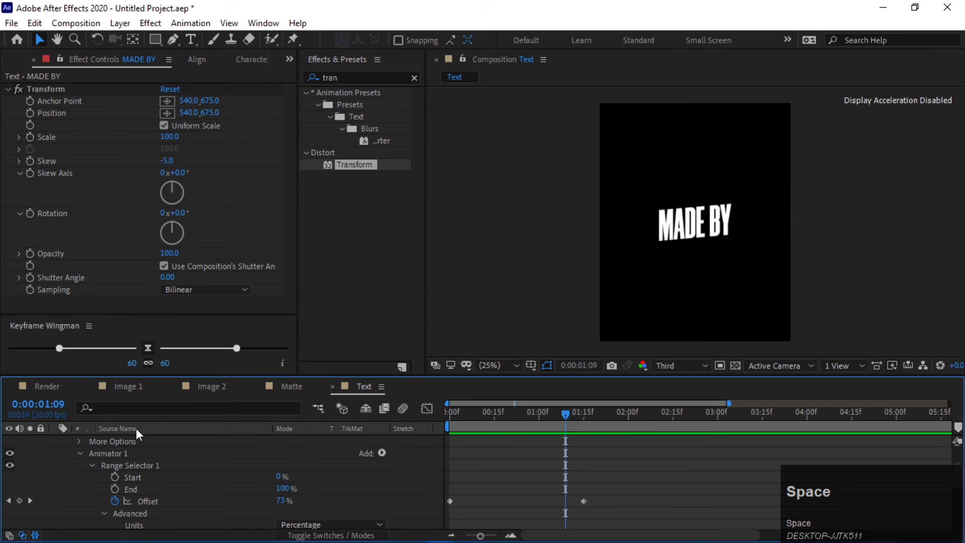
# Duplicate the MADE BY layer, place the copy below the original in the layer stack, and move its text under the first line.
pyautogui.scroll(2, 77, 449)
pyautogui.click(53, 440)
pyautogui.click(137, 444)
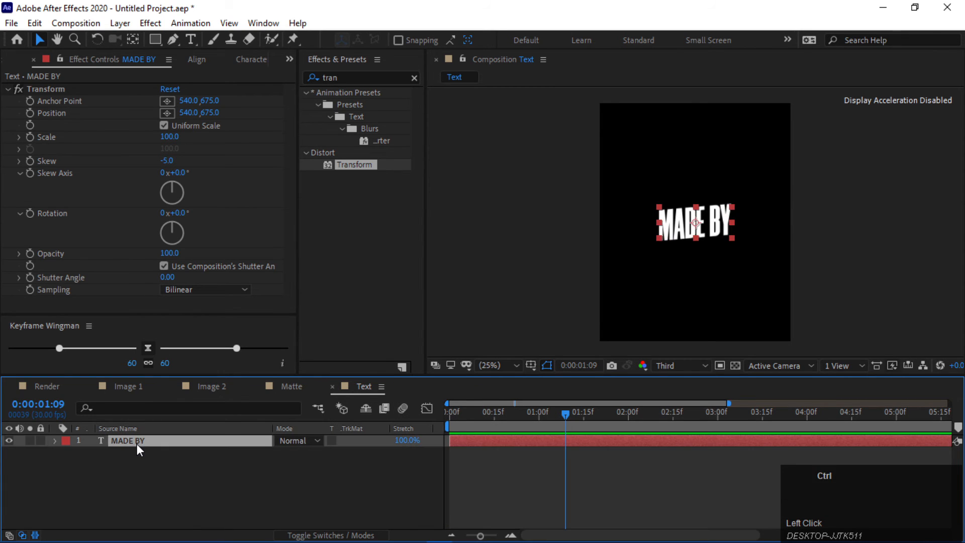
pyautogui.hotkey('ctrl', 'd')
pyautogui.moveTo(164, 444); pyautogui.dragTo(155, 465)
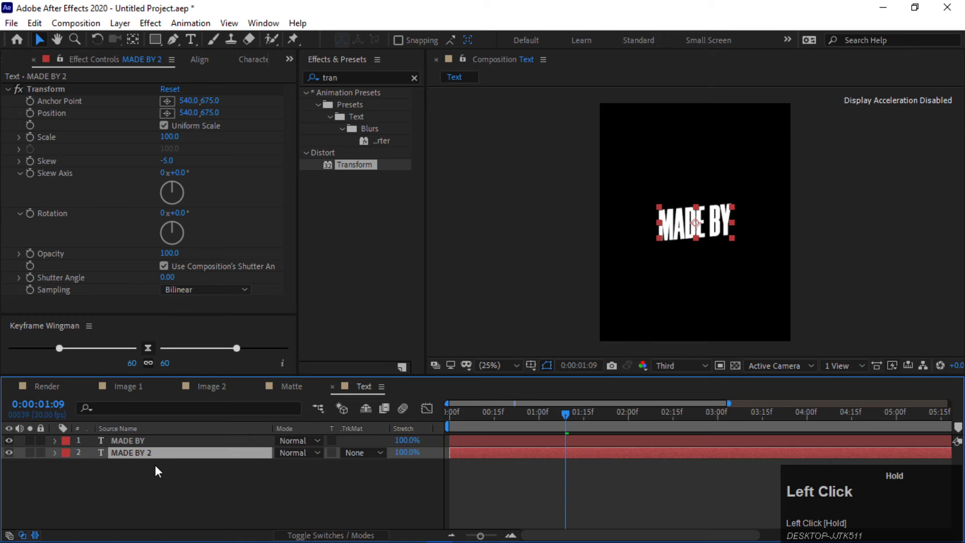
pyautogui.moveTo(697, 227); pyautogui.dragTo(701, 260)
# Replace the duplicated layer's text with the creator's full name in capitals.
pyautogui.doubleClick(701, 260)
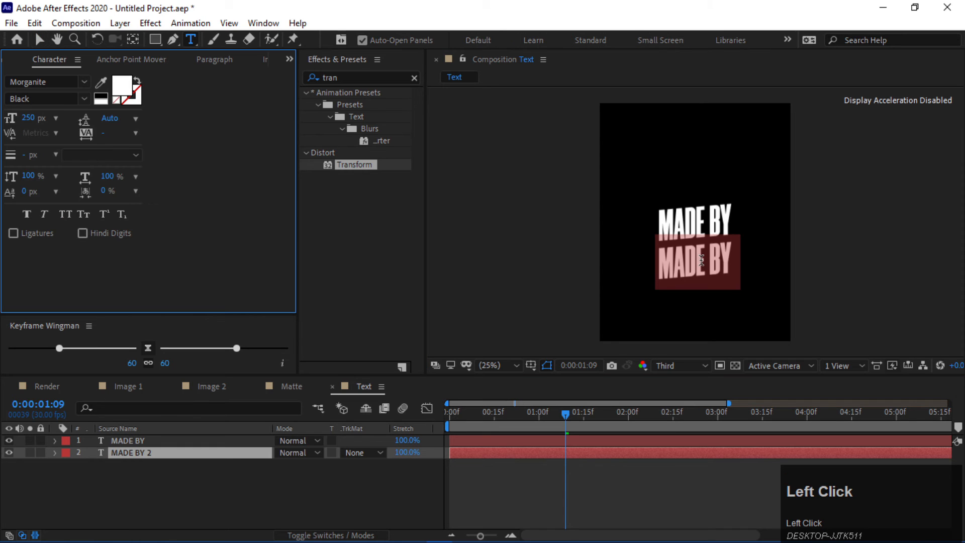
pyautogui.write('D')
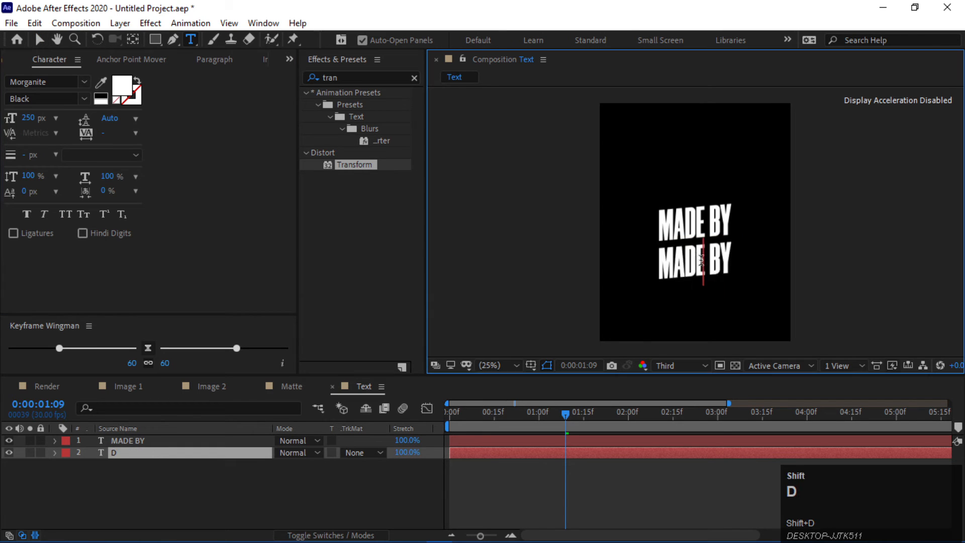
pyautogui.write('I')
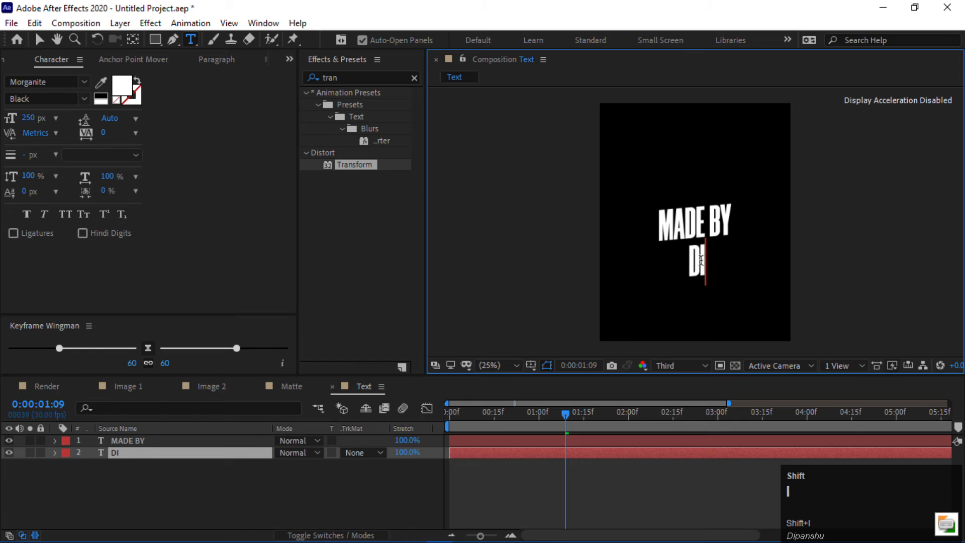
pyautogui.write('PANSHU SHAU')
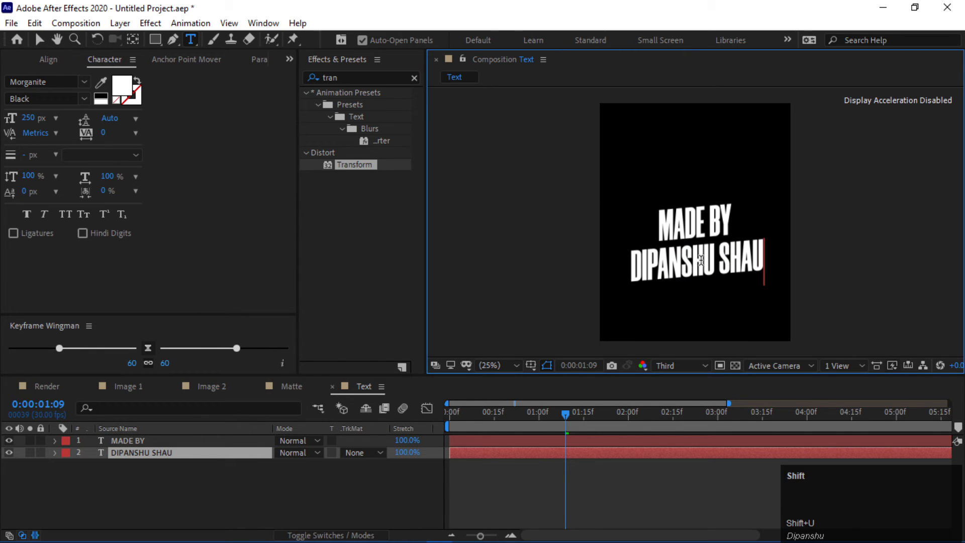
pyautogui.press('BackSpace')
pyautogui.press('BackSpace')
pyautogui.press('BackSpace')
pyautogui.write('A')
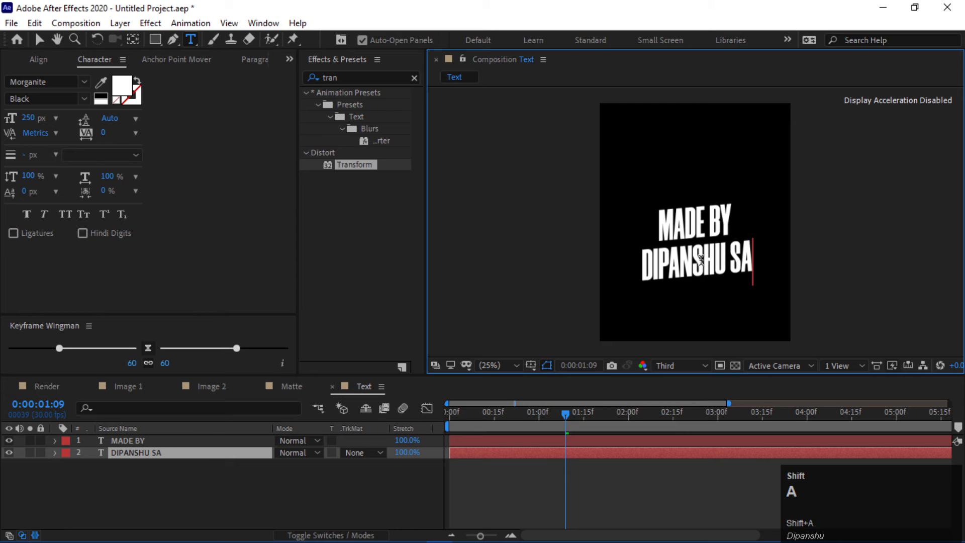
pyautogui.write('HU')
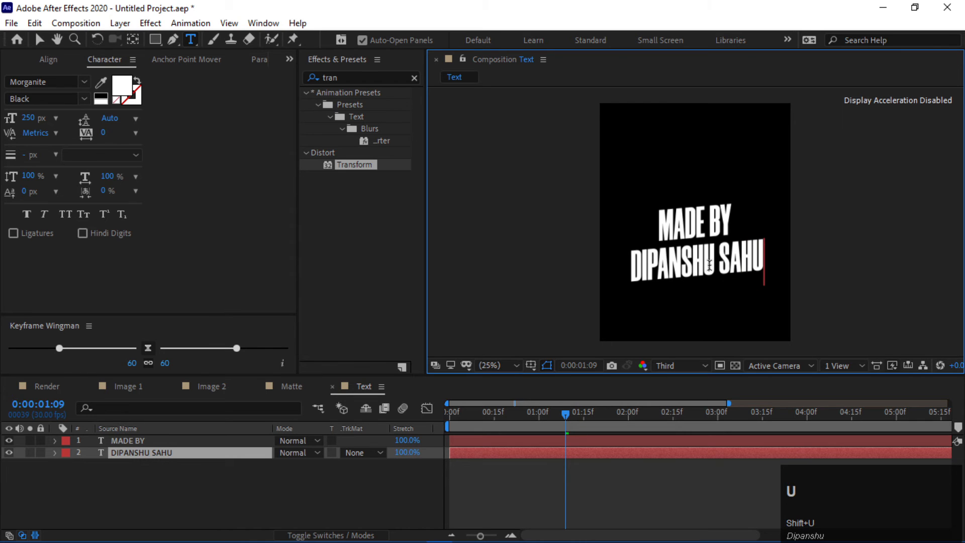
# Turn the surname in the second text line into an unfilled outline with a 4 px stroke.
pyautogui.moveTo(719, 264); pyautogui.dragTo(814, 271)
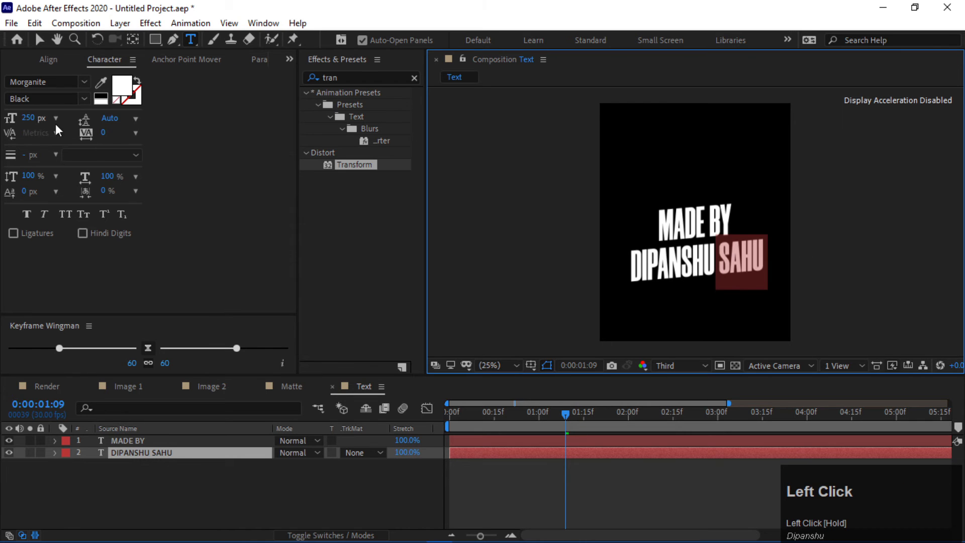
pyautogui.click(116, 100)
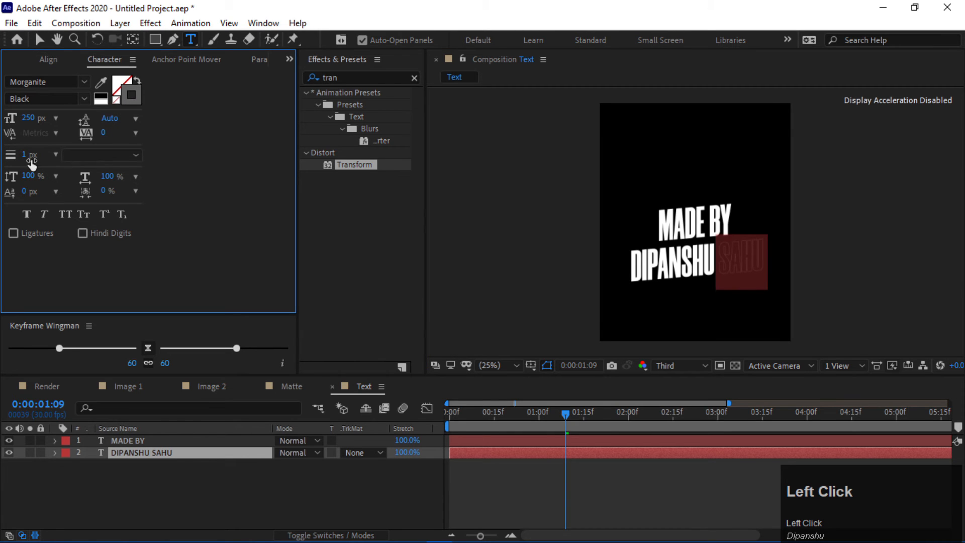
pyautogui.write('4')
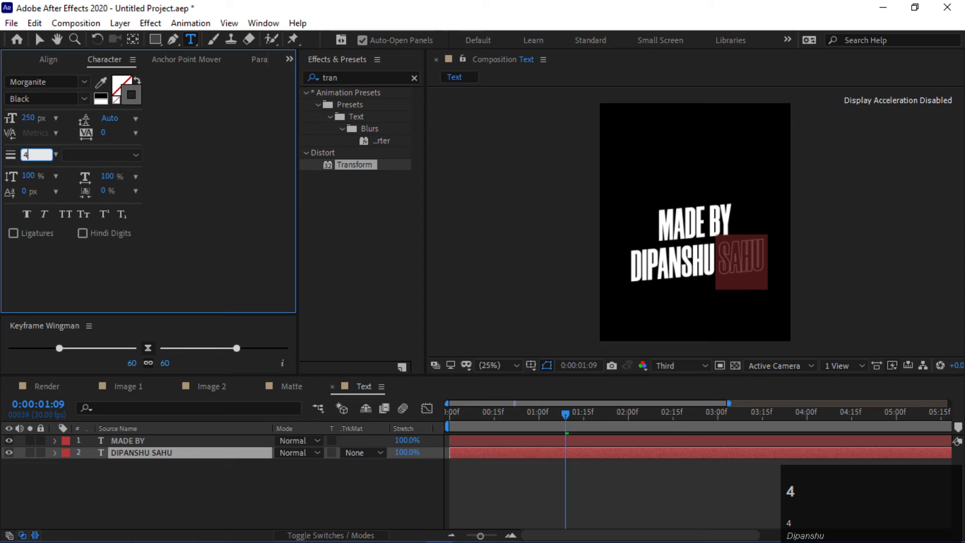
pyautogui.press('Return')
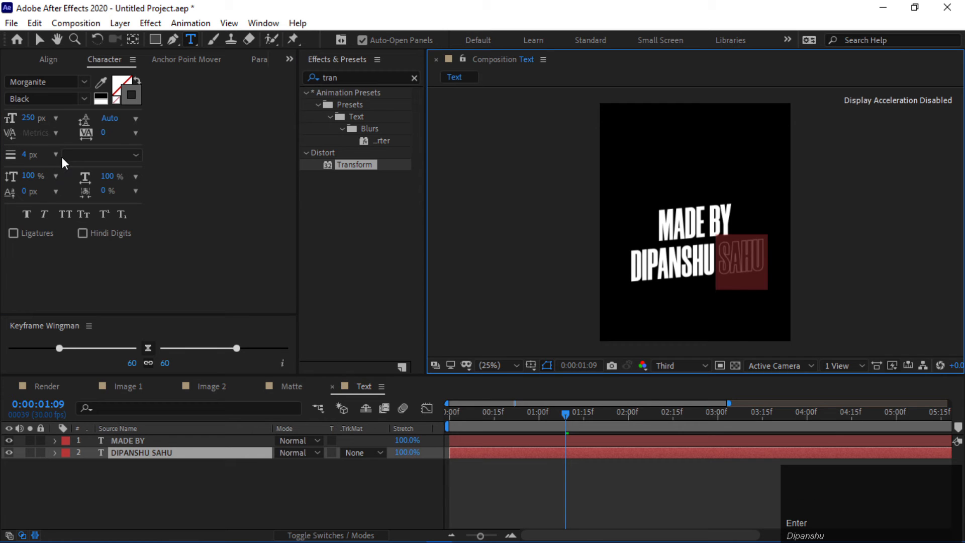
pyautogui.click(812, 284)
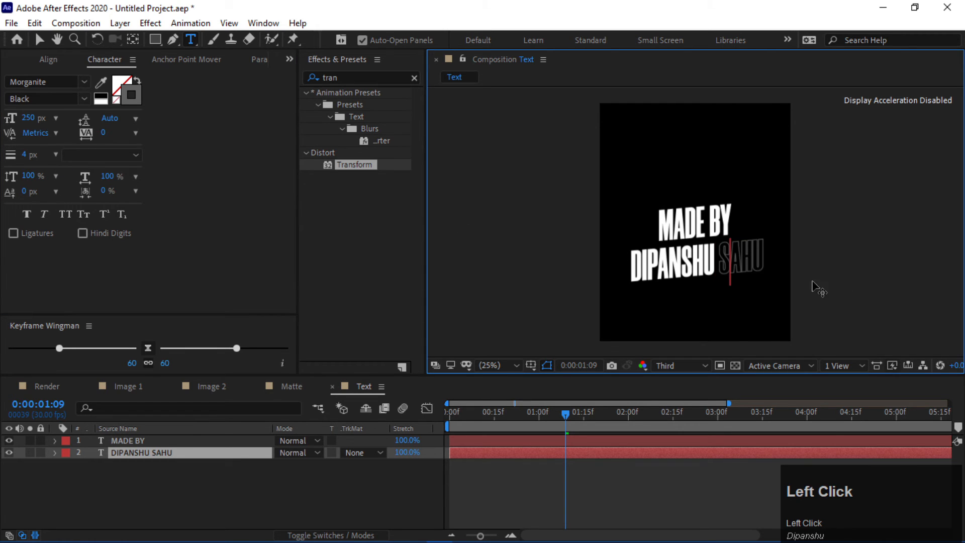
# Set the outlined surname's stroke color to bright cyan-blue, 00CCFF.
pyautogui.moveTo(784, 257); pyautogui.dragTo(368, 197)
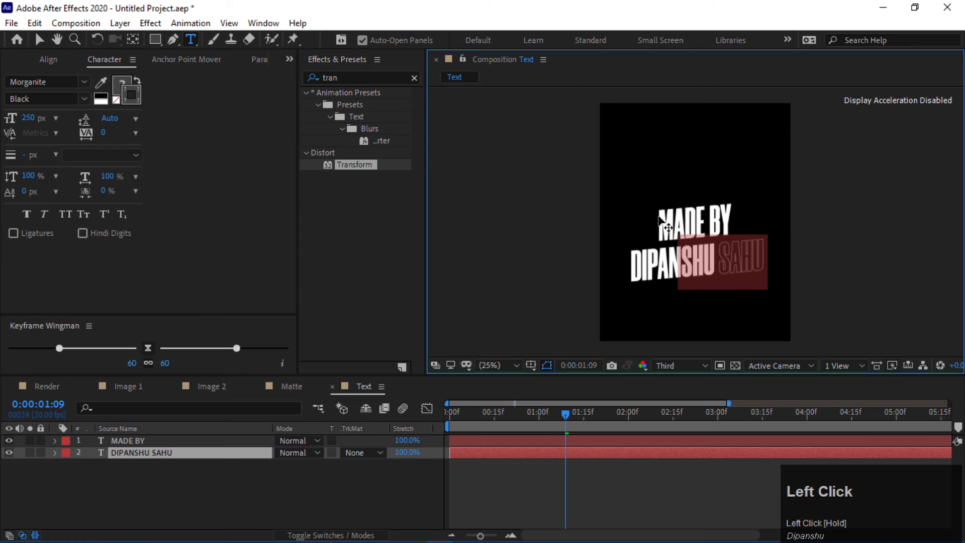
pyautogui.moveTo(742, 257); pyautogui.dragTo(716, 258)
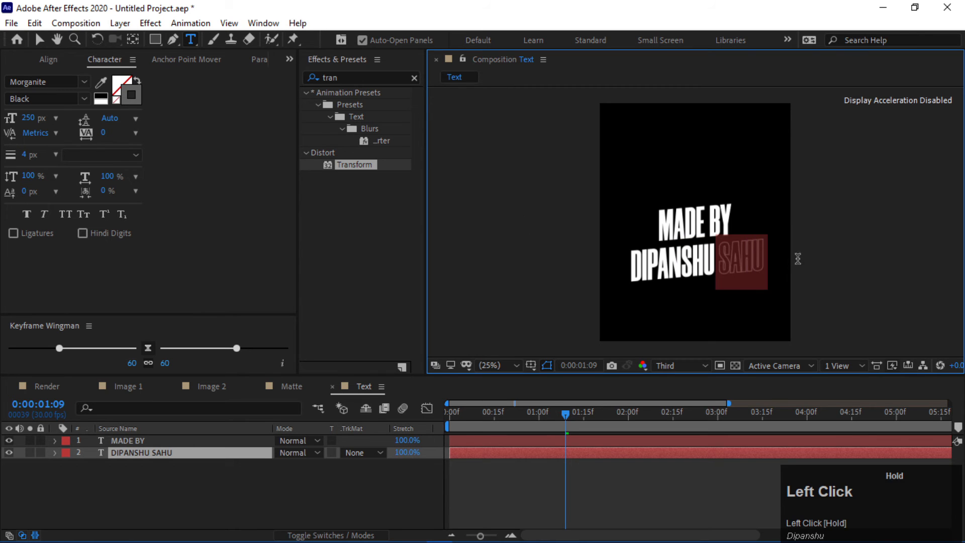
pyautogui.click(128, 100)
pyautogui.moveTo(347, 297); pyautogui.dragTo(278, 261)
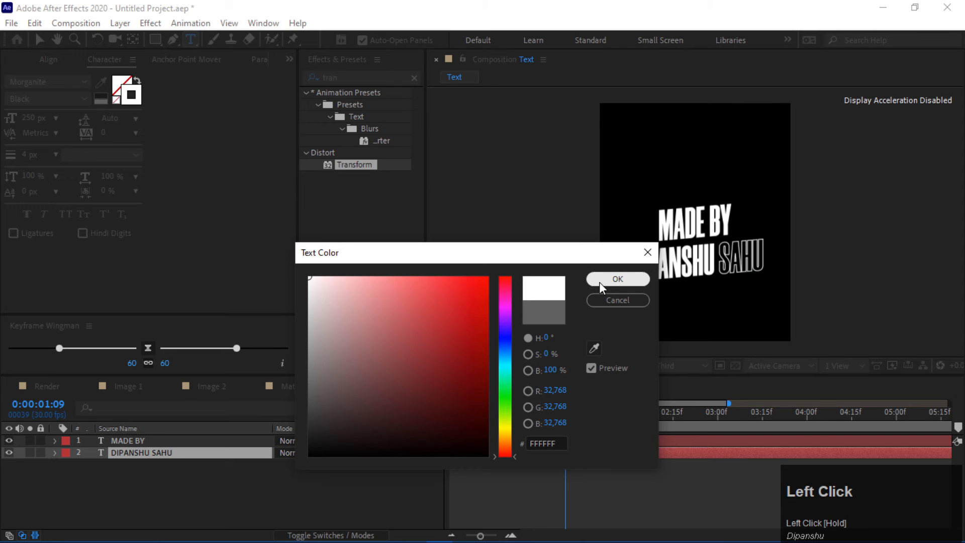
pyautogui.moveTo(514, 327); pyautogui.dragTo(499, 354)
pyautogui.moveTo(483, 322); pyautogui.dragTo(507, 247)
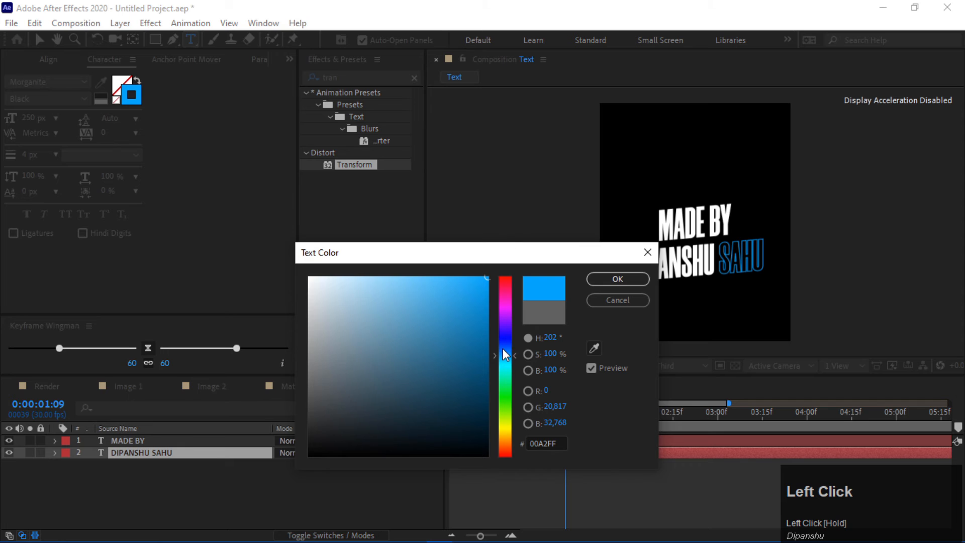
pyautogui.moveTo(502, 349); pyautogui.dragTo(502, 361)
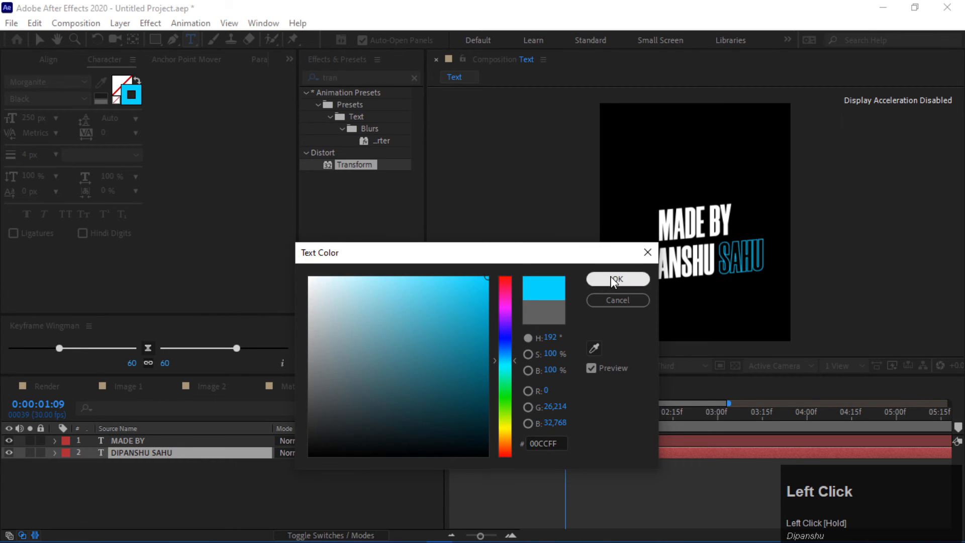
pyautogui.click(616, 279)
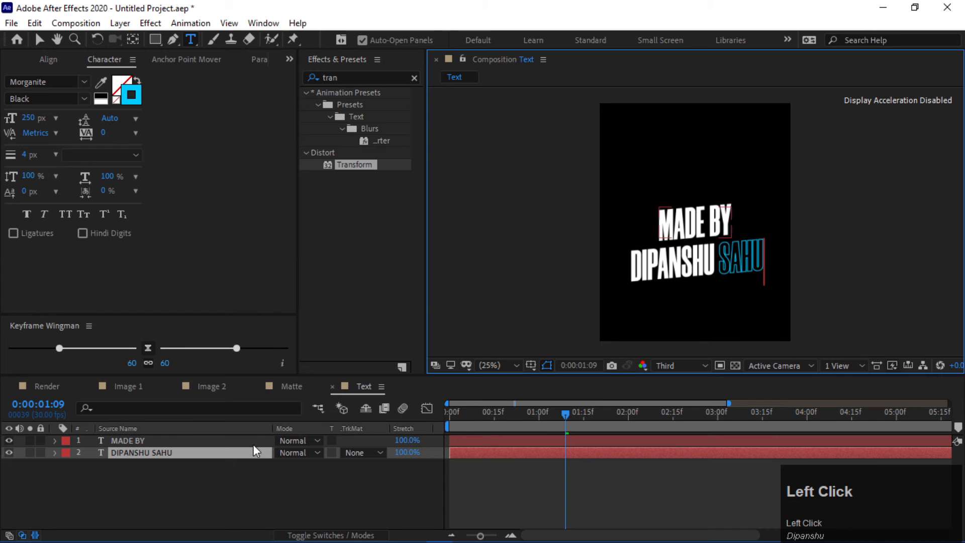
# Set the horizontal scale of both text layers' characters to 110%.
pyautogui.moveTo(165, 492); pyautogui.dragTo(164, 417)
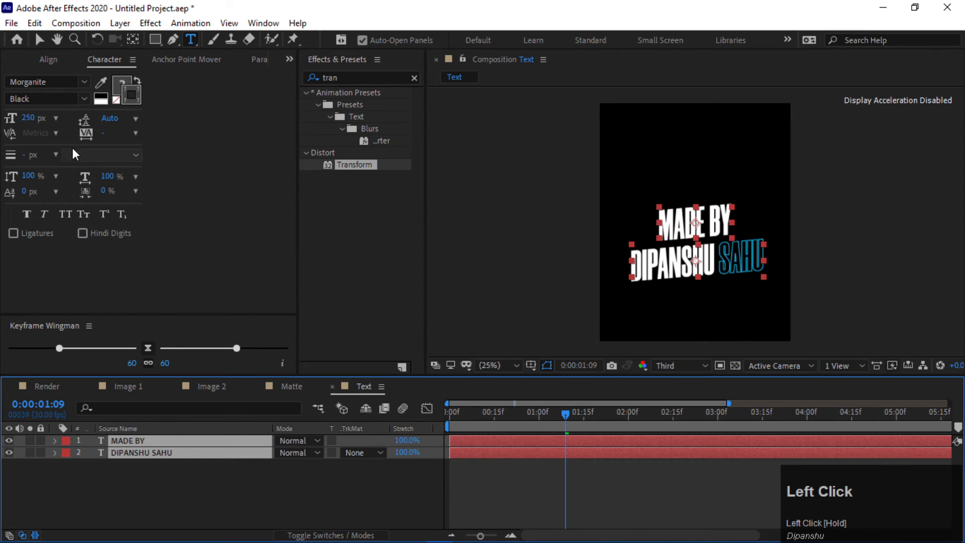
pyautogui.click(29, 175)
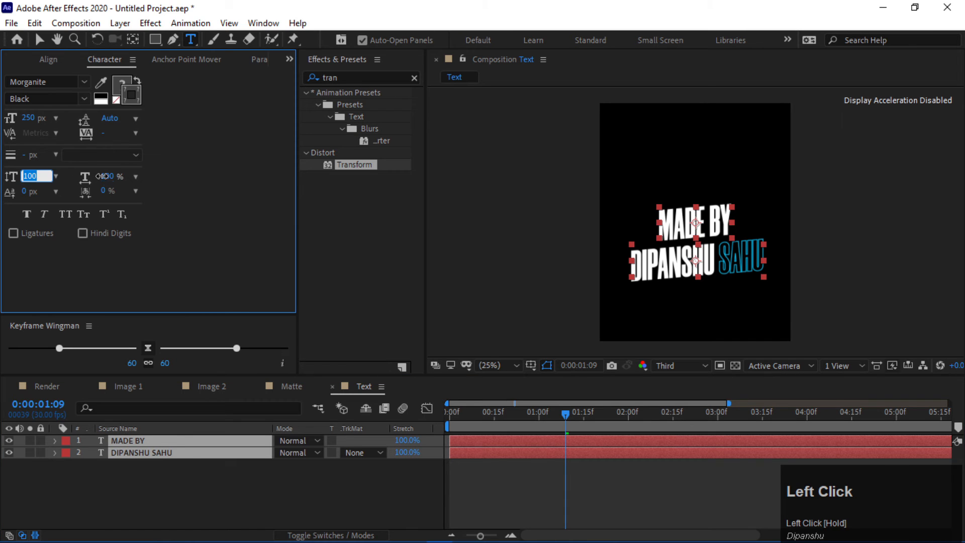
pyautogui.moveTo(102, 176); pyautogui.dragTo(111, 177)
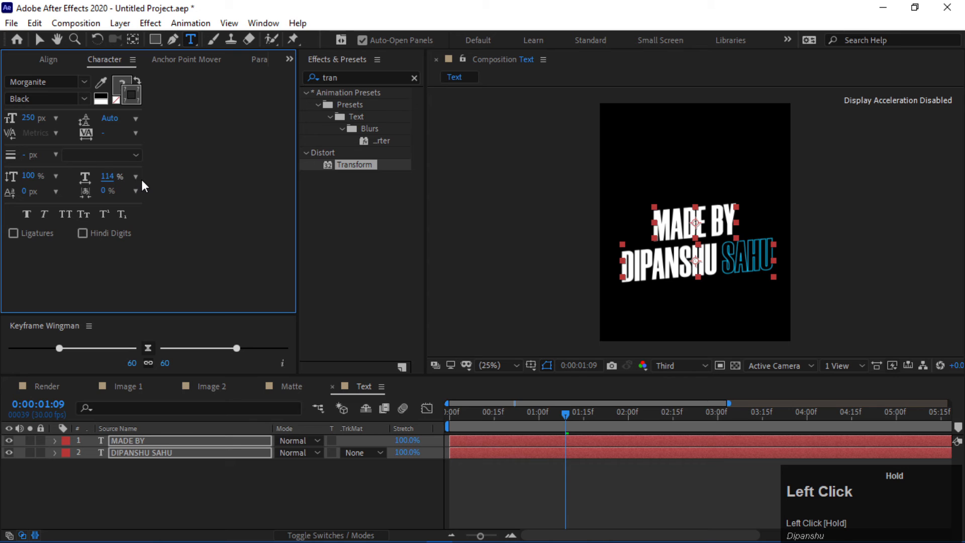
pyautogui.press('ctrl')
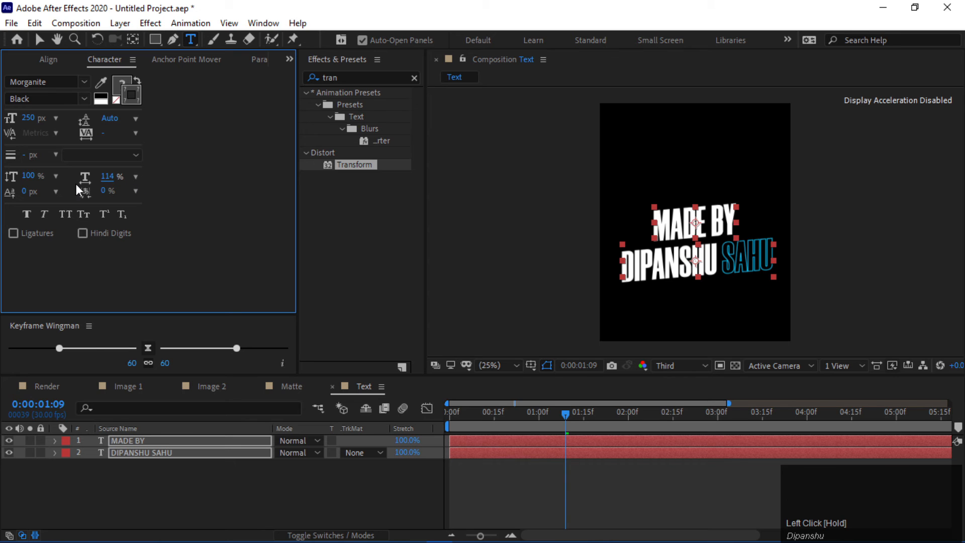
pyautogui.moveTo(108, 181); pyautogui.dragTo(103, 185)
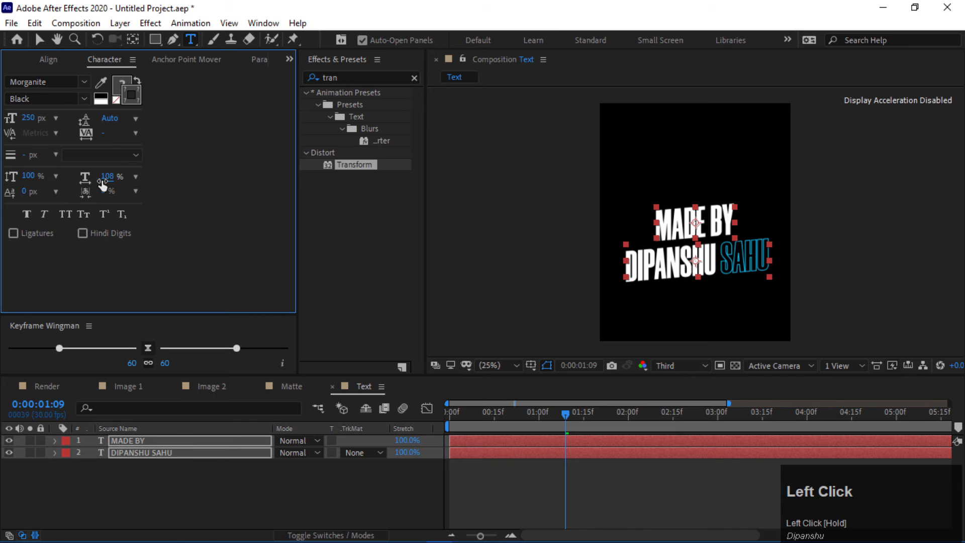
pyautogui.write('110')
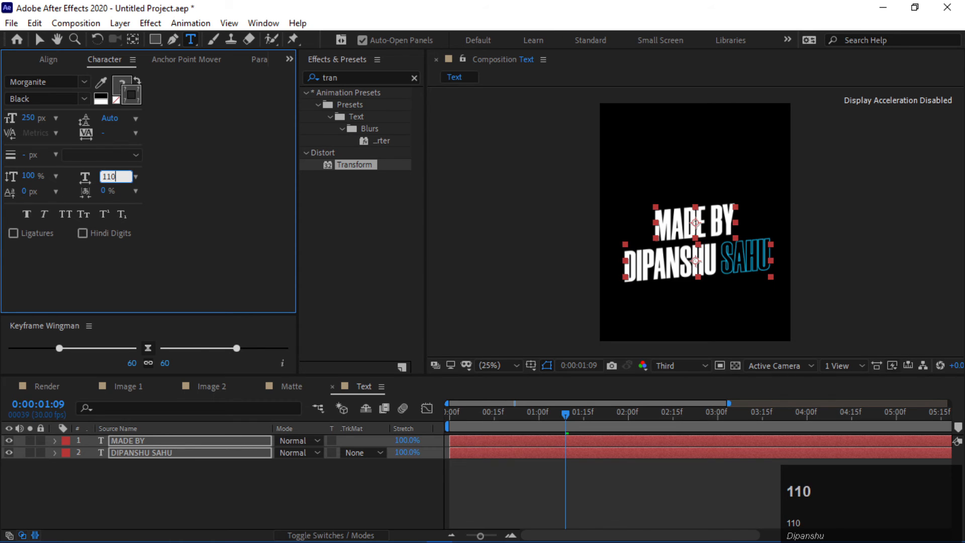
pyautogui.press('Return')
pyautogui.click(197, 476)
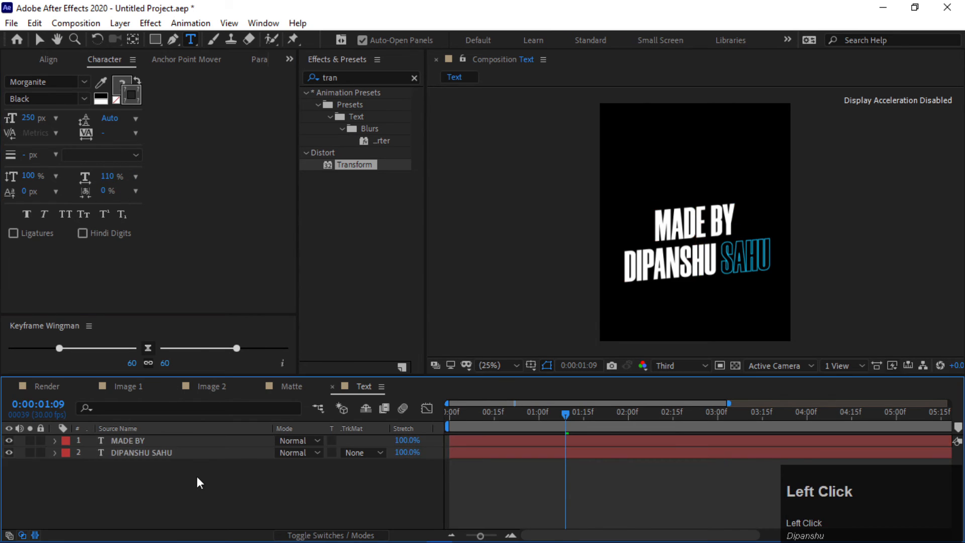
# Shift the name layer to start at 0:00:00:10 and preview the title animation from the start.
pyautogui.moveTo(557, 427)
pyautogui.mouseDown()
pyautogui.moveTo(449, 427)
pyautogui.moveTo(557, 418)
pyautogui.mouseUp()
pyautogui.click(475, 417)
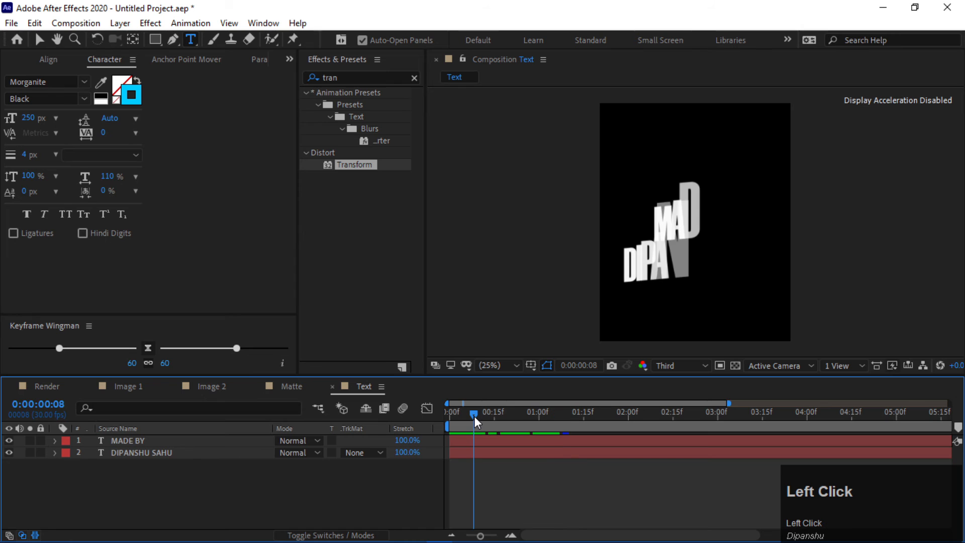
pyautogui.moveTo(473, 416); pyautogui.dragTo(479, 417)
pyautogui.moveTo(491, 455); pyautogui.dragTo(520, 456)
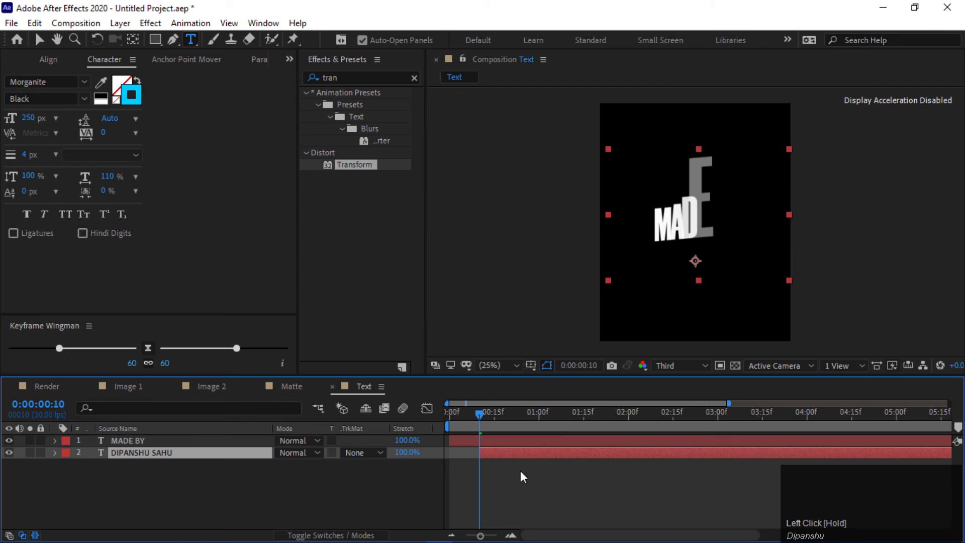
pyautogui.click(521, 473)
pyautogui.moveTo(480, 415); pyautogui.dragTo(421, 416)
pyautogui.press('space')
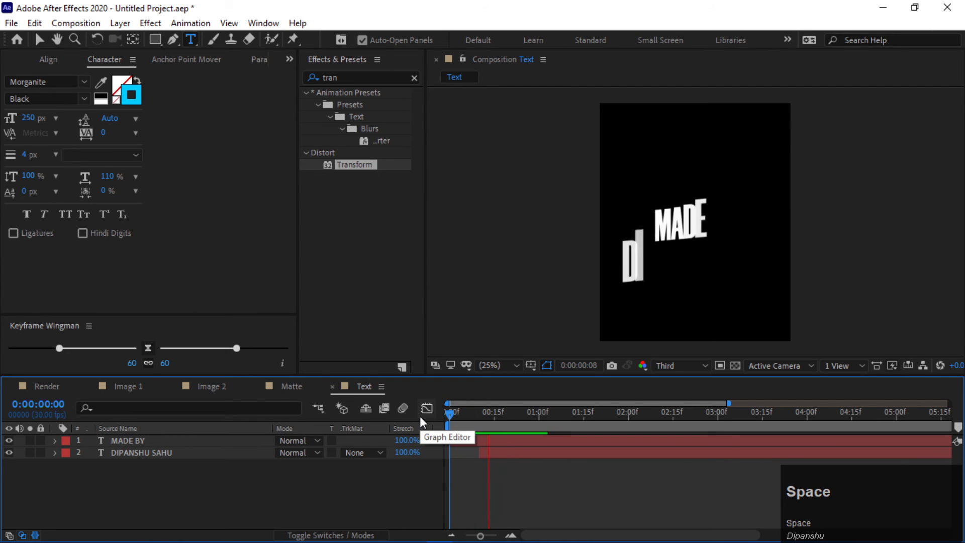
pyautogui.press('space')
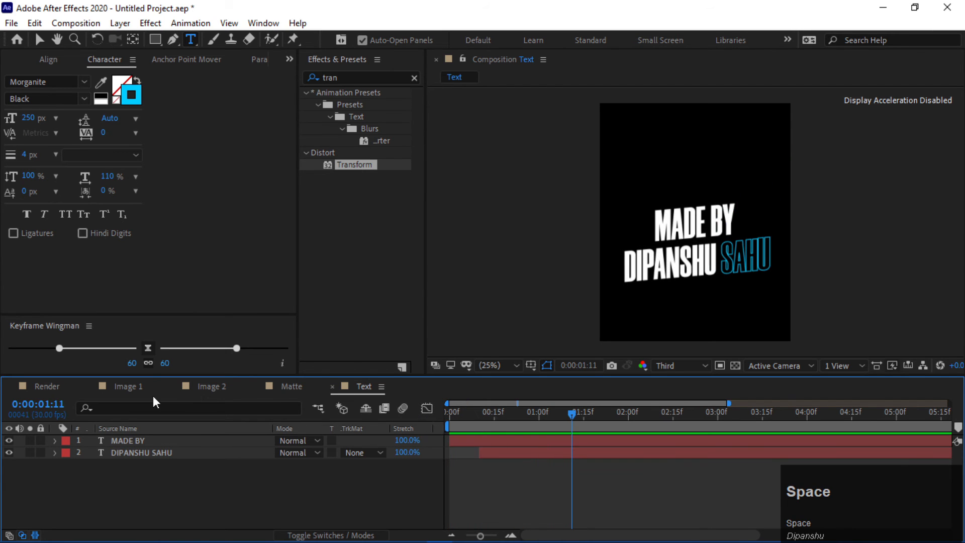
# Open the Render composition and add the Text composition as its top layer.
pyautogui.click(43, 383)
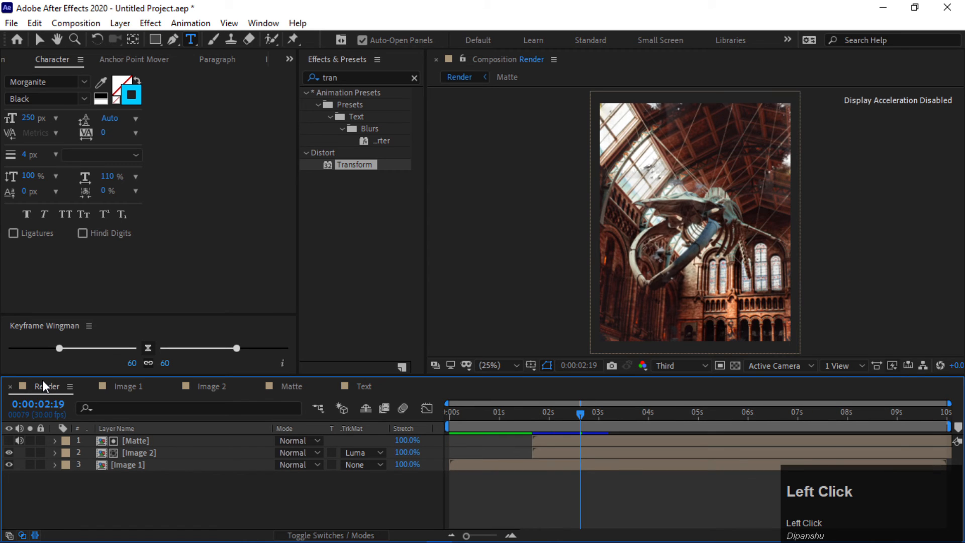
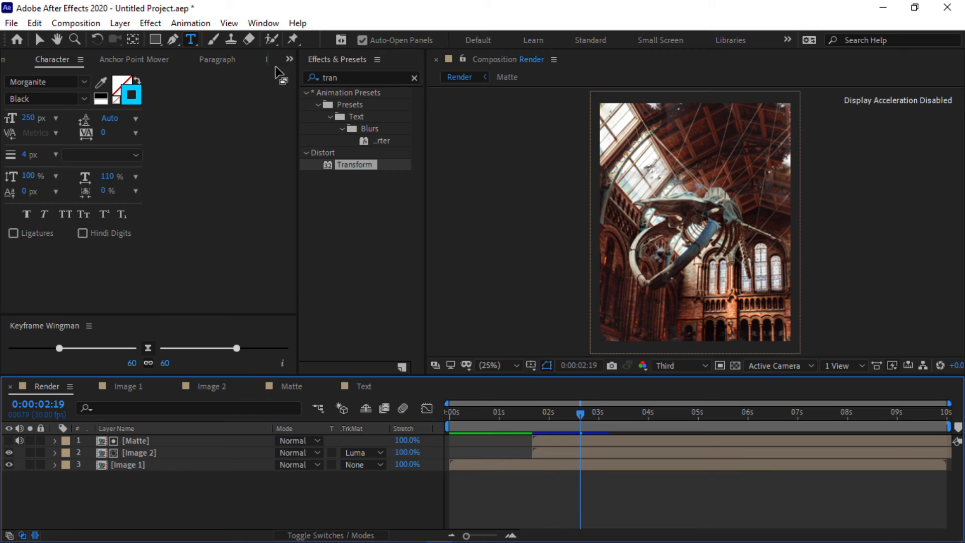
pyautogui.click(293, 58)
pyautogui.click(296, 78)
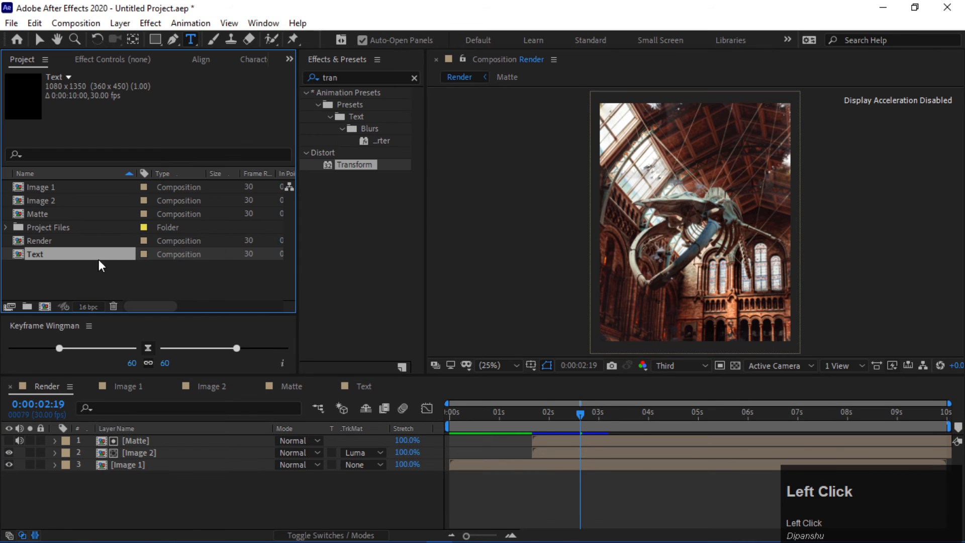
pyautogui.click(85, 280)
pyautogui.click(70, 255)
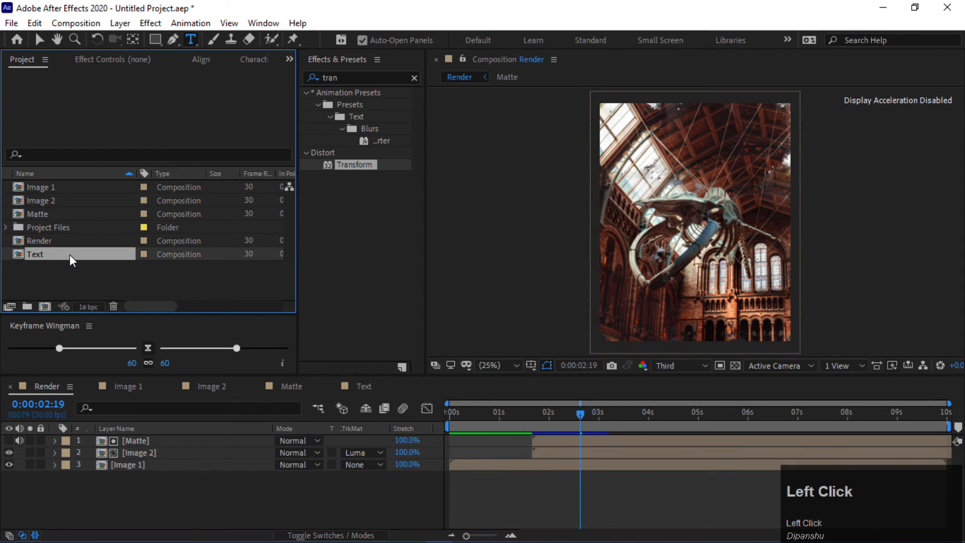
pyautogui.moveTo(56, 253); pyautogui.dragTo(149, 436)
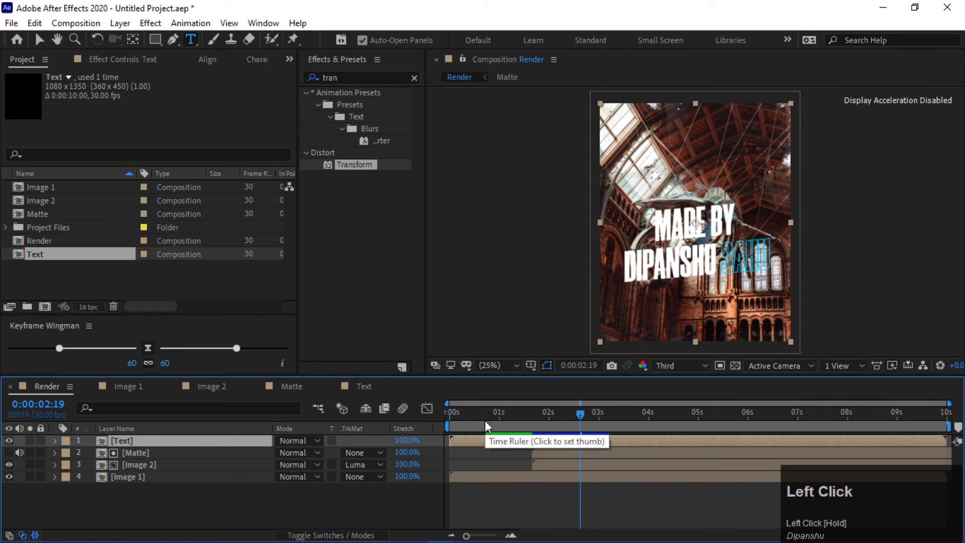
# Shift the Text layer to start at 0:00:01:20 and check the title's timing over the transition.
pyautogui.click(535, 412)
pyautogui.moveTo(535, 412); pyautogui.dragTo(618, 439)
pyautogui.click(596, 487)
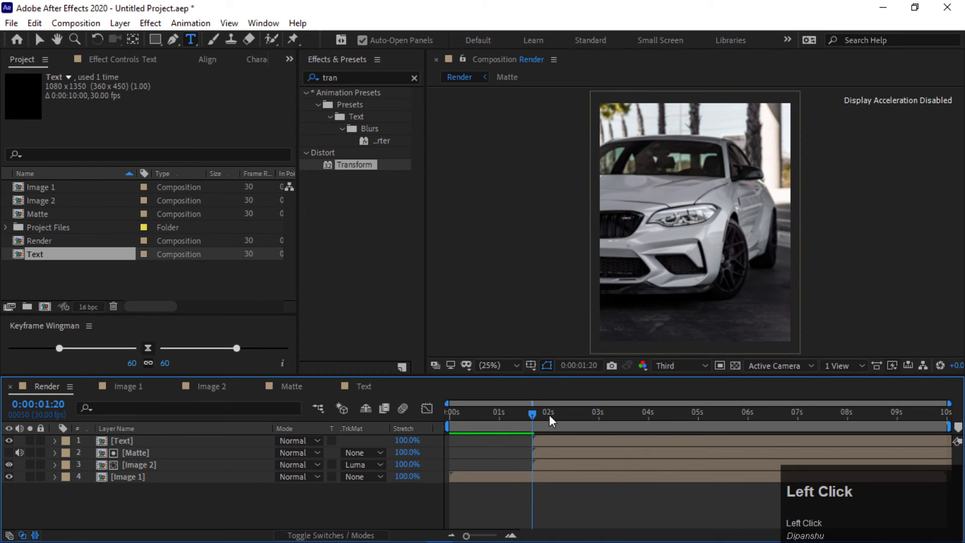
pyautogui.moveTo(548, 414); pyautogui.dragTo(567, 418)
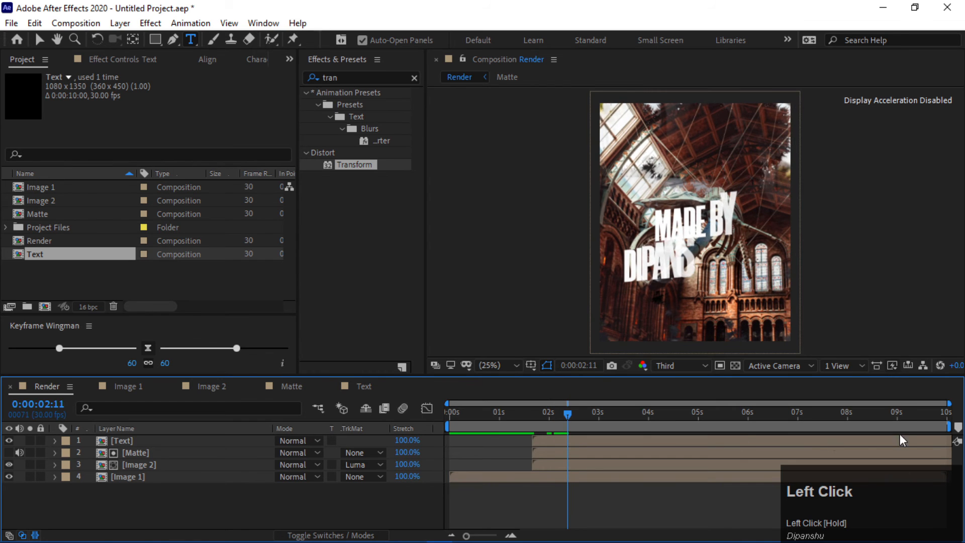
# Shift the Text layer to start at 0:00:02:15.
pyautogui.moveTo(950, 403); pyautogui.dragTo(787, 403)
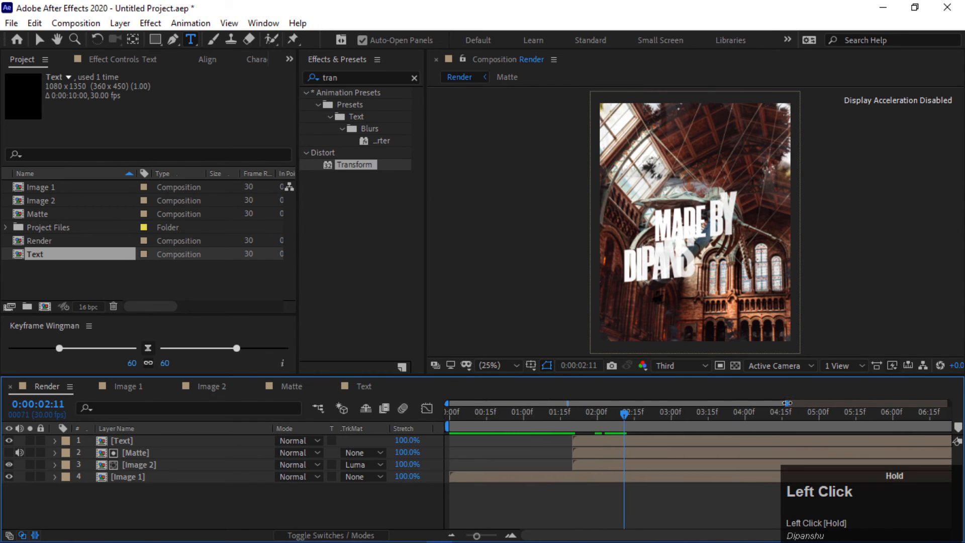
pyautogui.click(634, 415)
pyautogui.moveTo(634, 438); pyautogui.dragTo(692, 450)
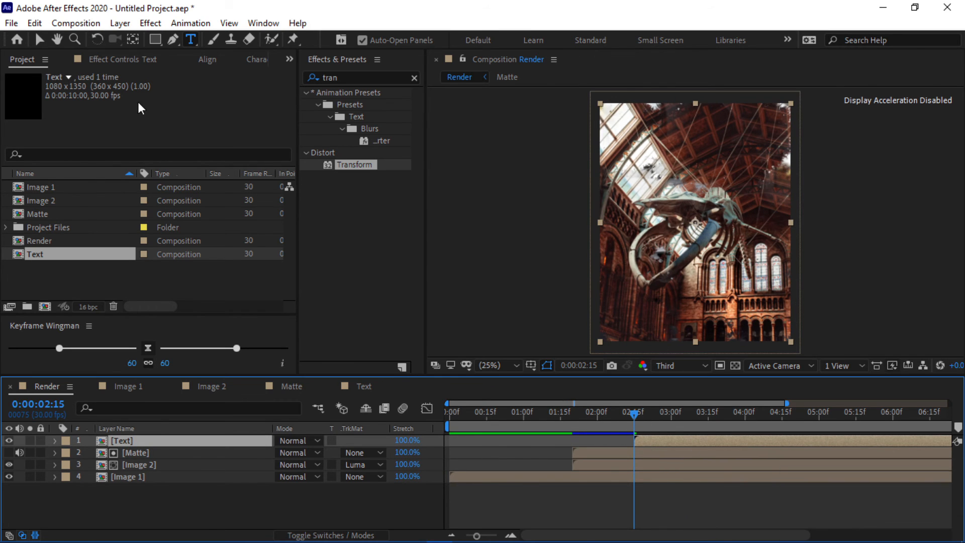
# Move the Text layer straight down so the full title, shown at 0:00:04:08, sits lower in the frame.
pyautogui.click(46, 39)
pyautogui.moveTo(637, 415); pyautogui.dragTo(764, 418)
pyautogui.keyDown('shift'); pyautogui.click(705, 265); pyautogui.keyUp('shift')
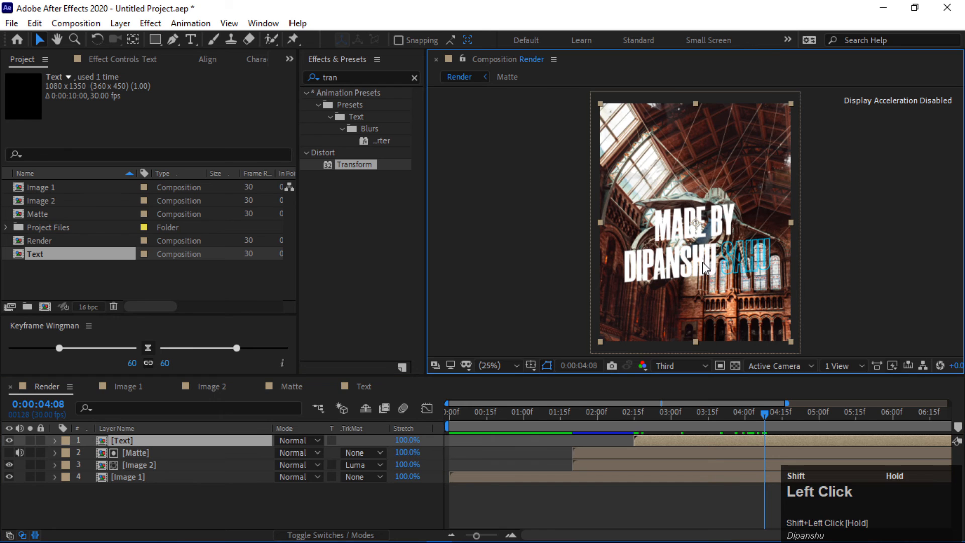
pyautogui.moveTo(696, 228); pyautogui.dragTo(700, 256)
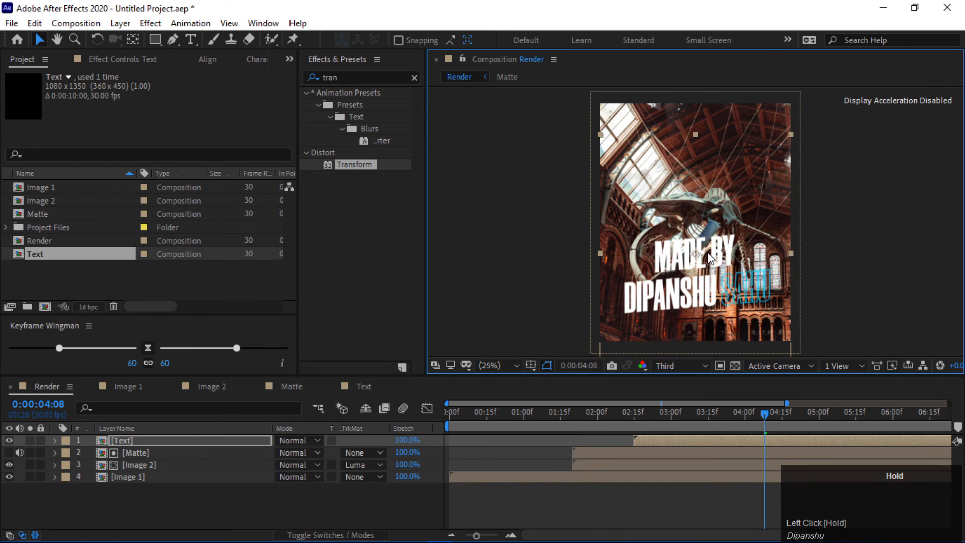
pyautogui.click(811, 266)
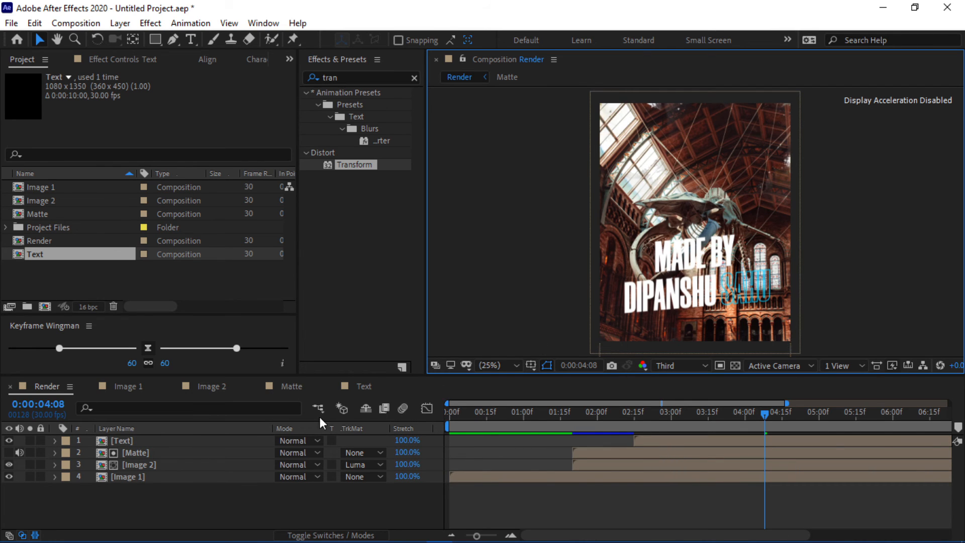
# Set the Text layer's scale to 85% and nudge the title slightly down and to the left.
pyautogui.click(185, 439)
pyautogui.press('s')
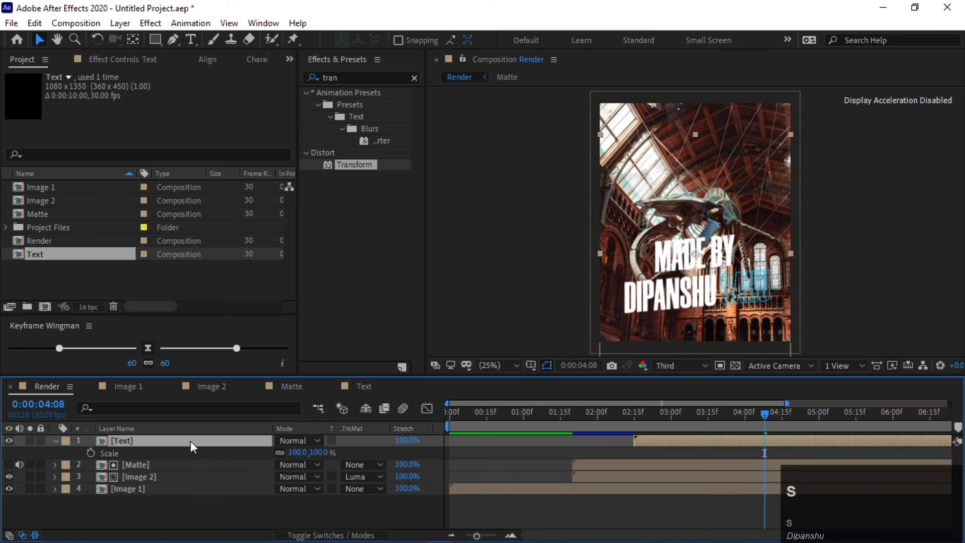
pyautogui.click(310, 453)
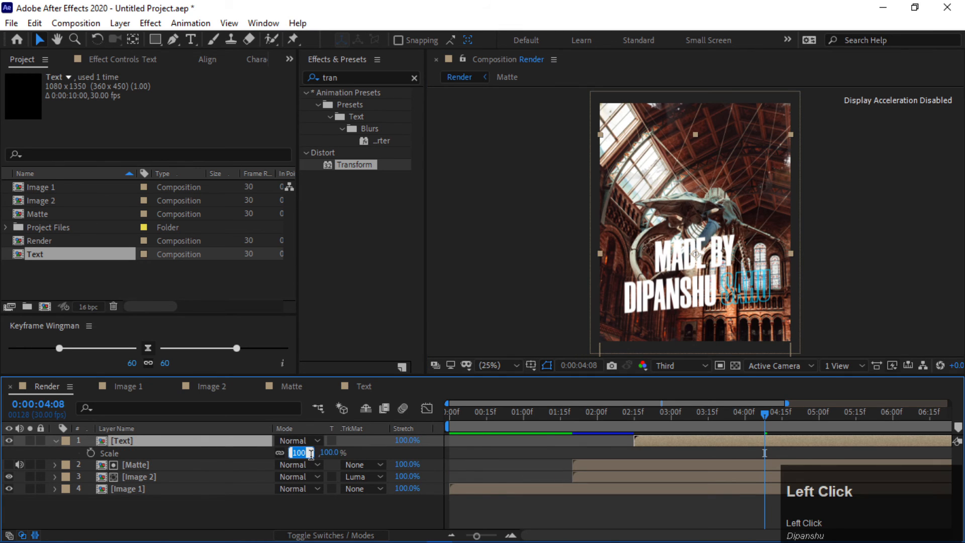
pyautogui.write('85')
pyautogui.press('Return')
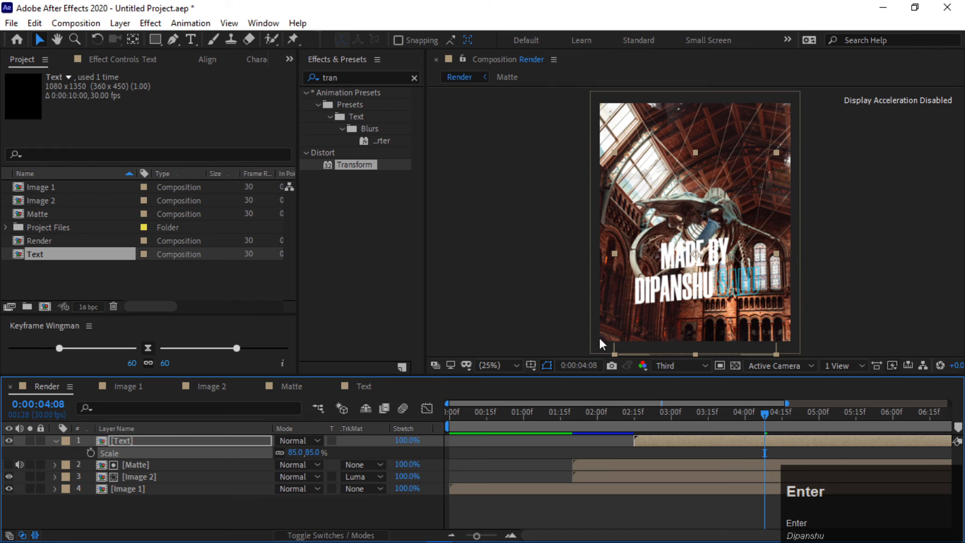
pyautogui.click(696, 255)
pyautogui.moveTo(695, 254); pyautogui.dragTo(688, 260)
# Set the Text layer's scale to 90% and check the title's appearance up to 0:00:04:04.
pyautogui.click(296, 452)
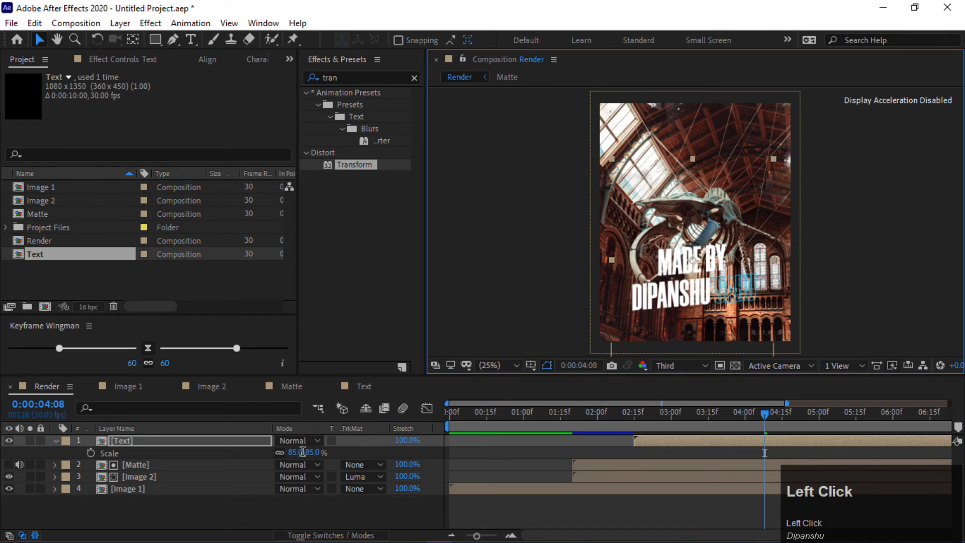
pyautogui.write('90')
pyautogui.press('Return')
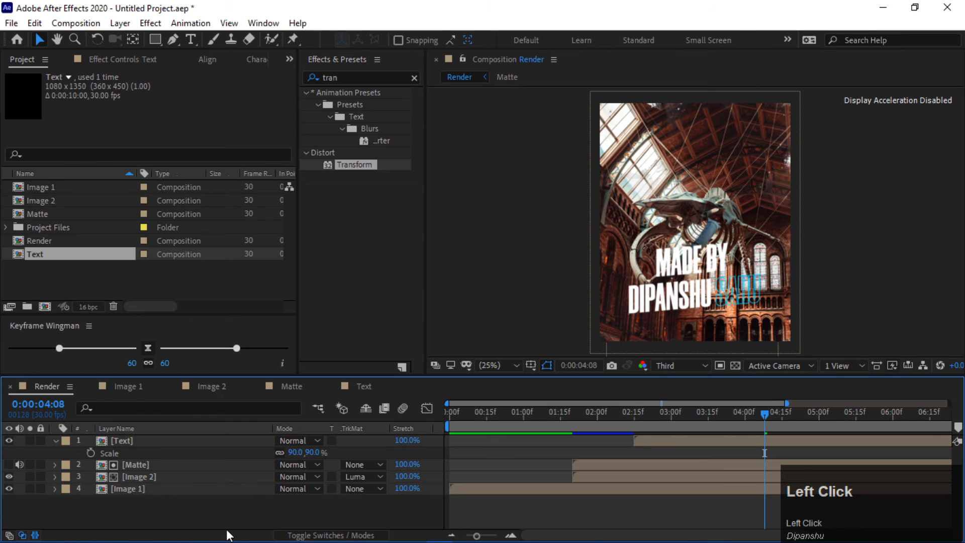
pyautogui.click(57, 442)
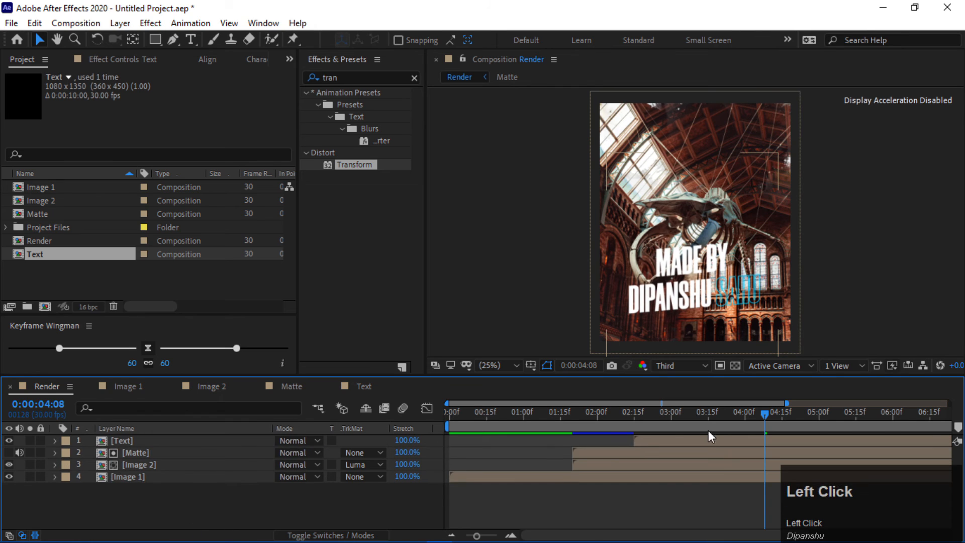
pyautogui.moveTo(683, 412); pyautogui.dragTo(753, 421)
pyautogui.rightClick(127, 493)
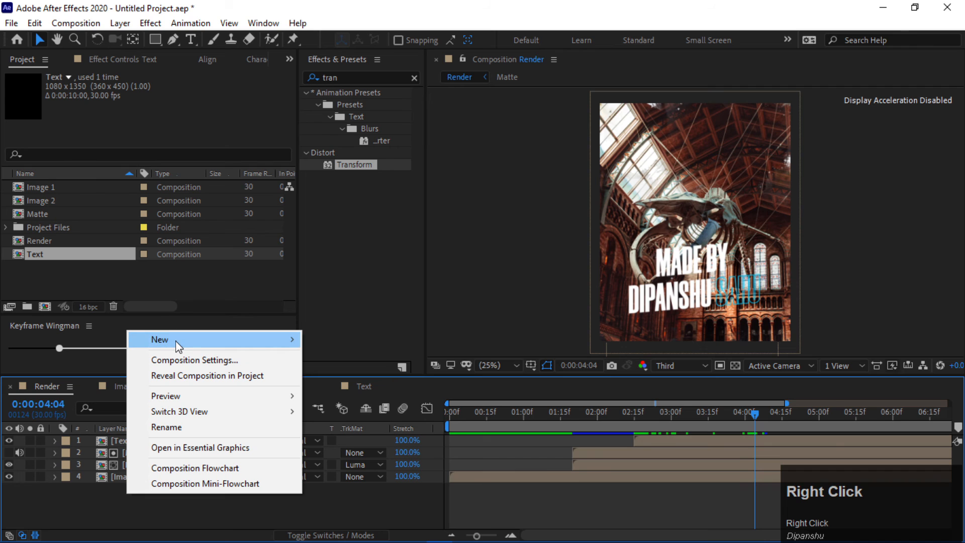
pyautogui.moveTo(185, 339)
pyautogui.click(343, 377)
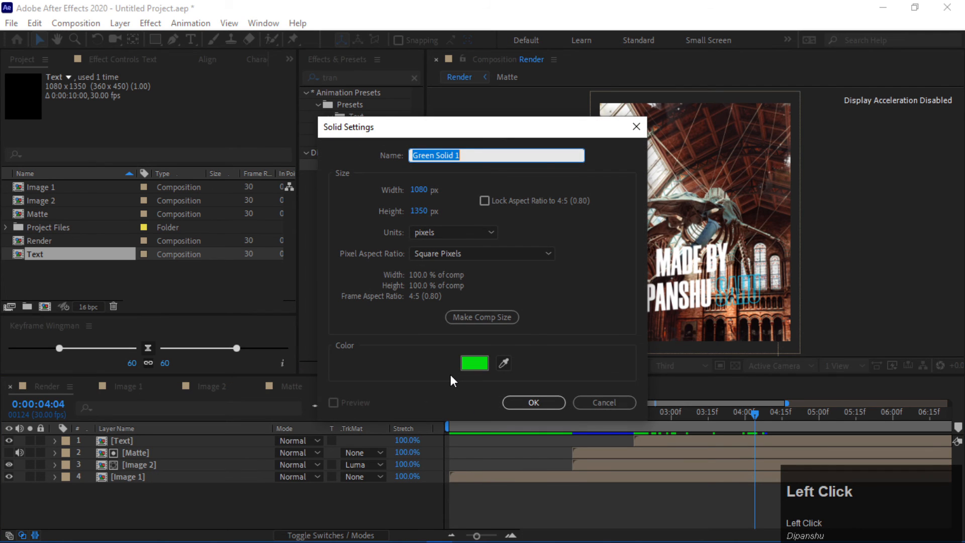
pyautogui.write('overlay')
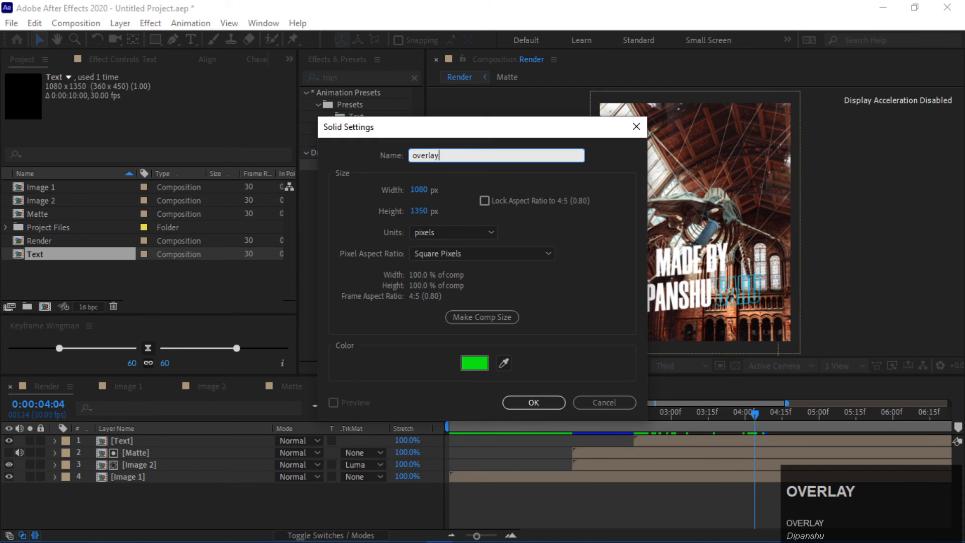
pyautogui.press('Left')
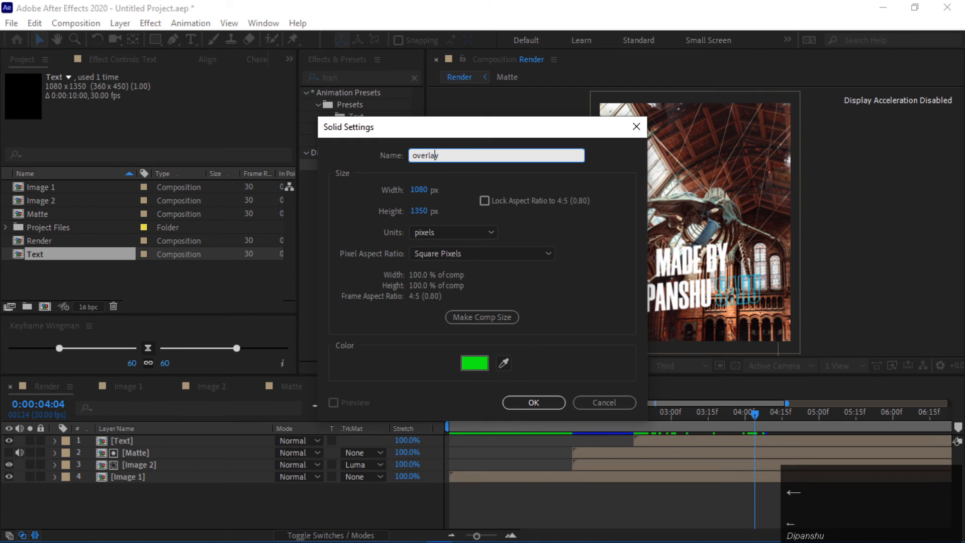
pyautogui.click(474, 363)
pyautogui.moveTo(400, 400); pyautogui.dragTo(327, 468)
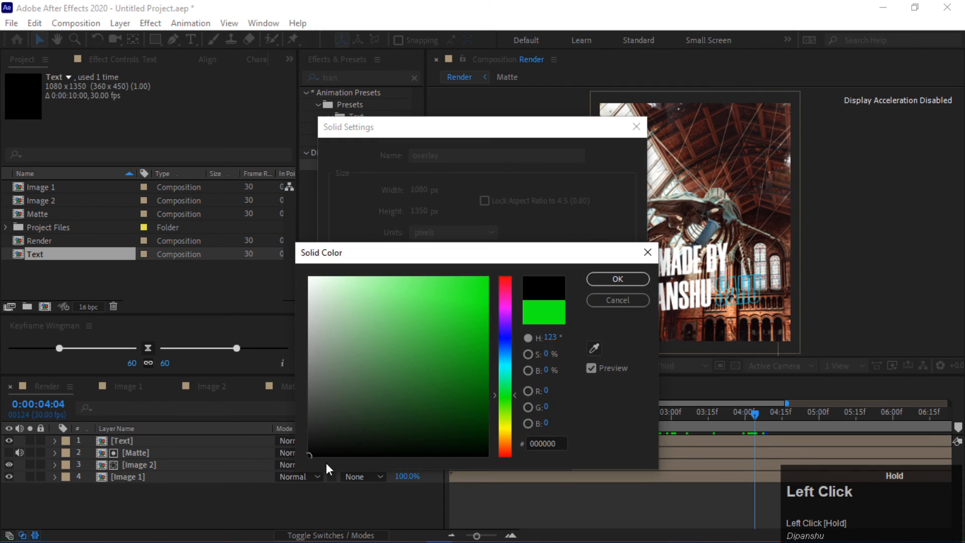
pyautogui.click(618, 279)
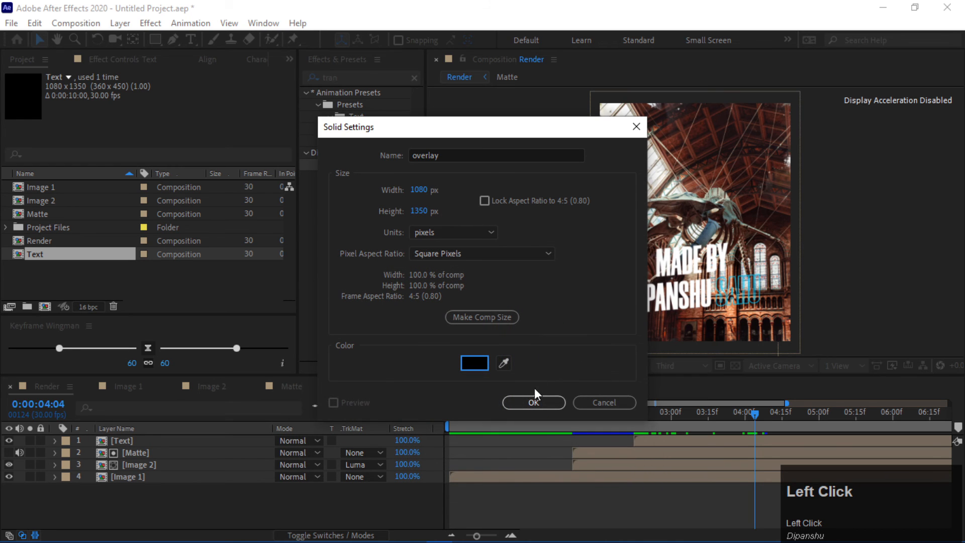
pyautogui.click(534, 400)
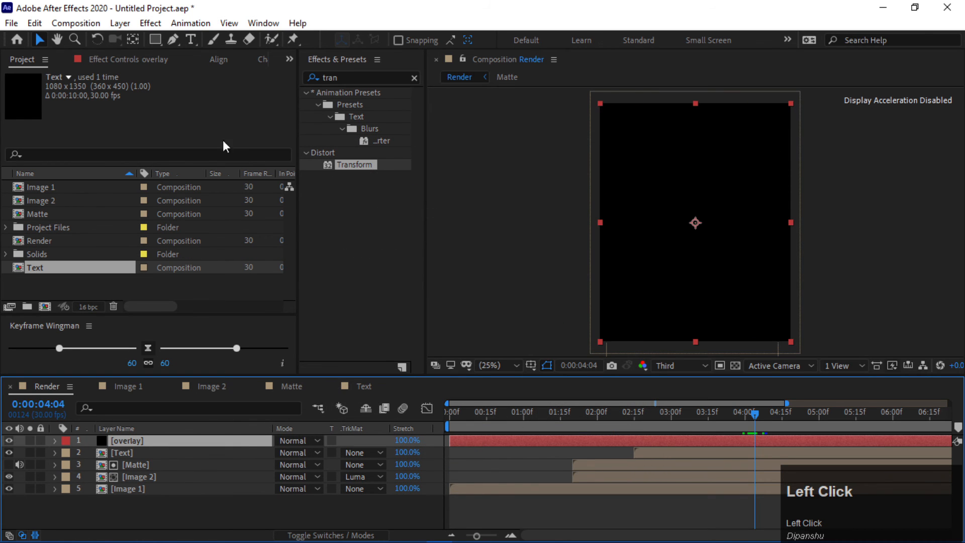
# Draw a rectangular mask over the upper two thirds of the overlay solid, extending past its sides, and invert it.
pyautogui.click(151, 39)
pyautogui.moveTo(541, 89); pyautogui.dragTo(845, 267)
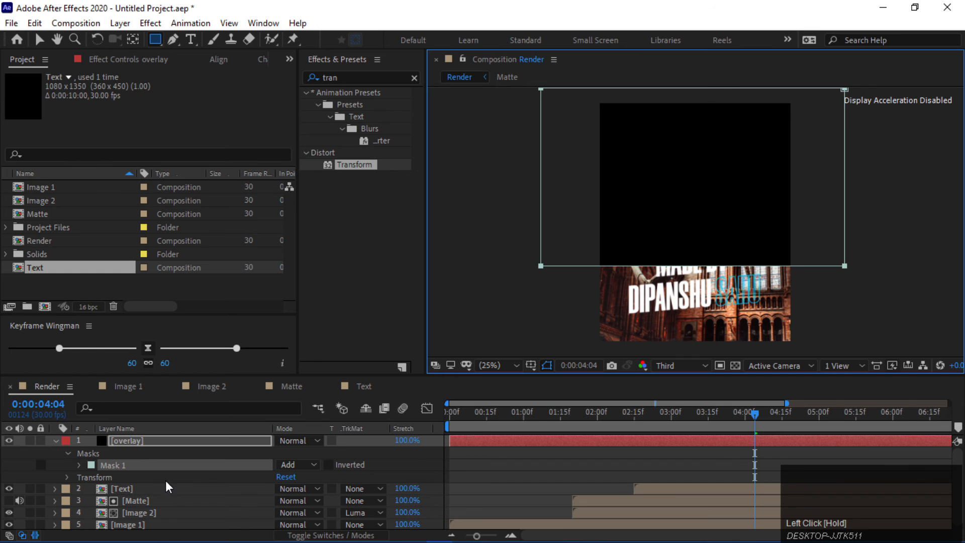
pyautogui.click(329, 465)
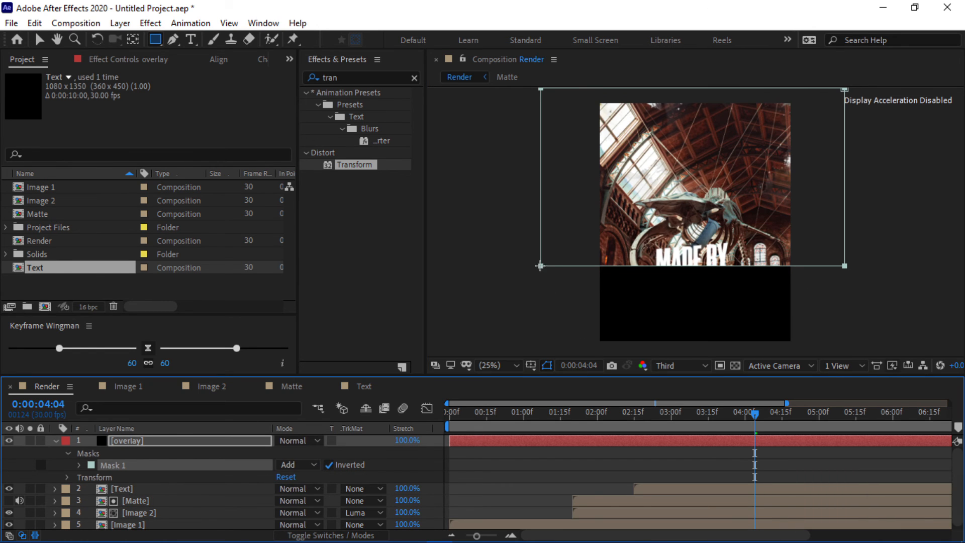
# Move the two bottom points of the overlay's mask slightly down, keeping the lower edge straight.
pyautogui.click(36, 39)
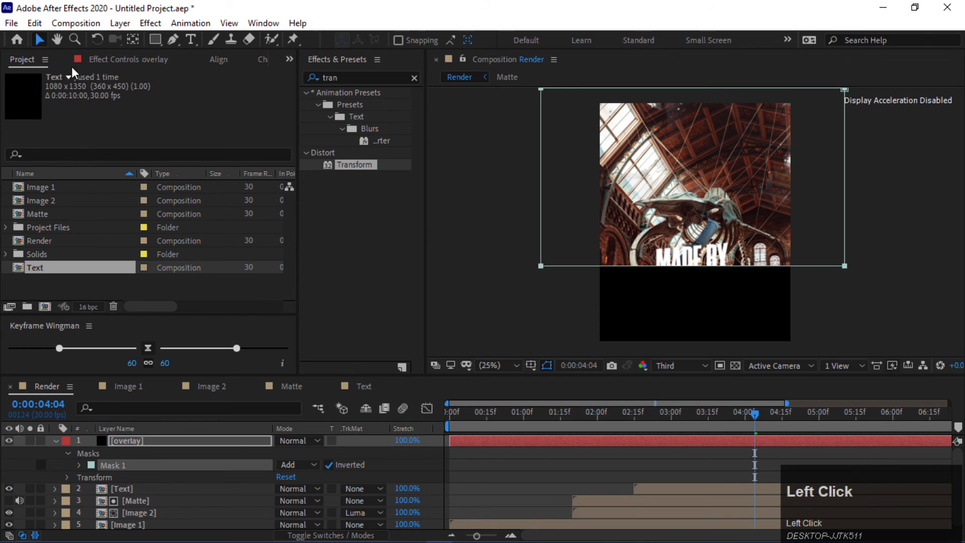
pyautogui.moveTo(502, 217); pyautogui.dragTo(883, 308)
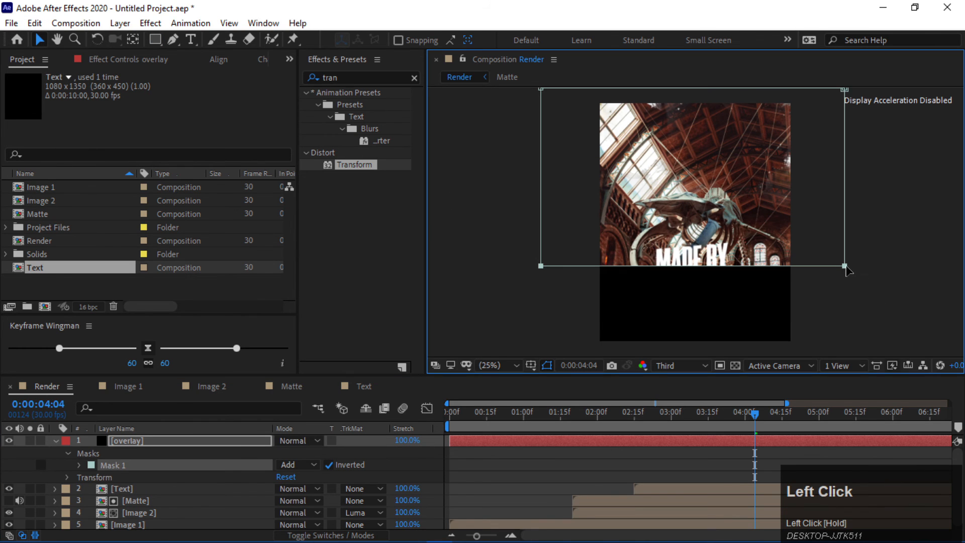
pyautogui.moveTo(847, 270); pyautogui.dragTo(847, 274)
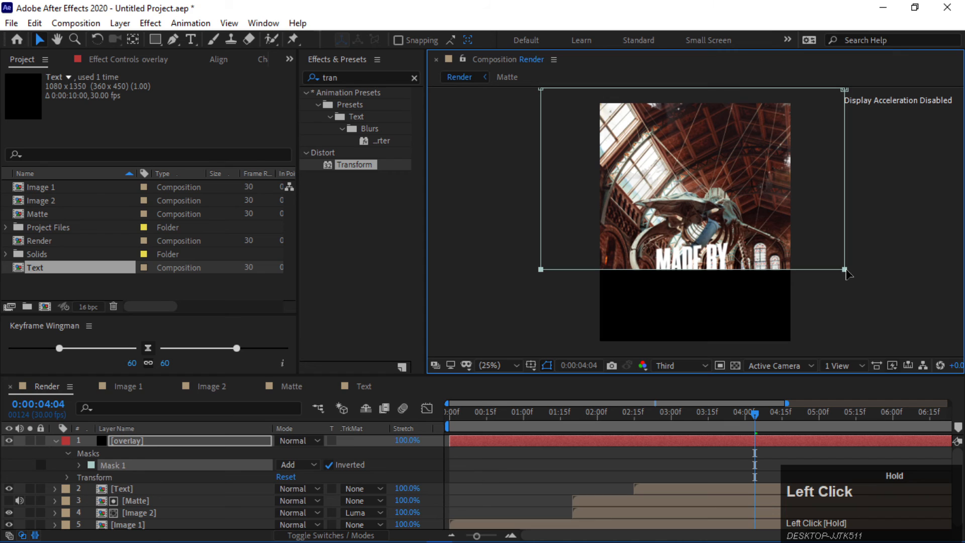
pyautogui.moveTo(847, 273); pyautogui.dragTo(846, 275)
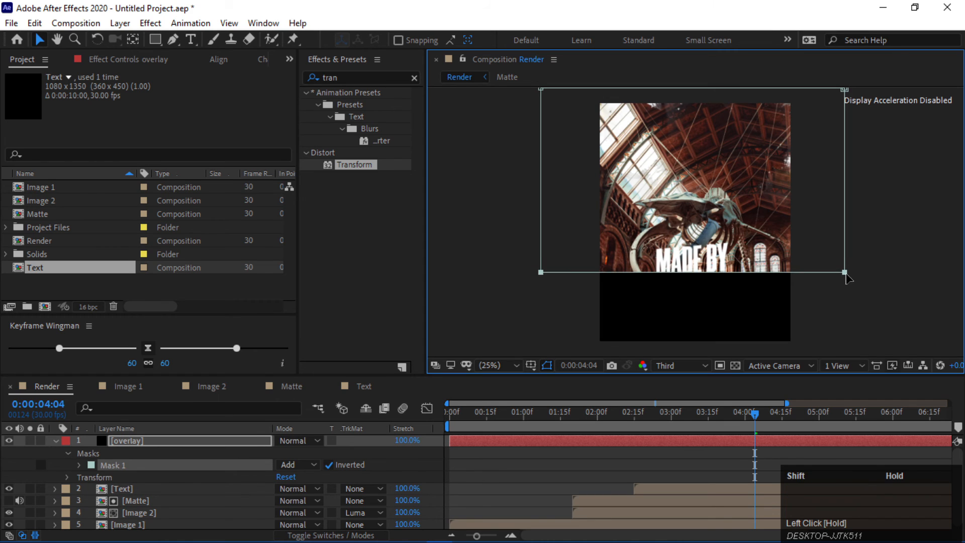
# Set the overlay's Mask Feather to 362 pixels and move the overlay layer directly below the Text layer.
pyautogui.click(78, 465)
pyautogui.moveTo(296, 492); pyautogui.dragTo(534, 476)
pyautogui.click(528, 479)
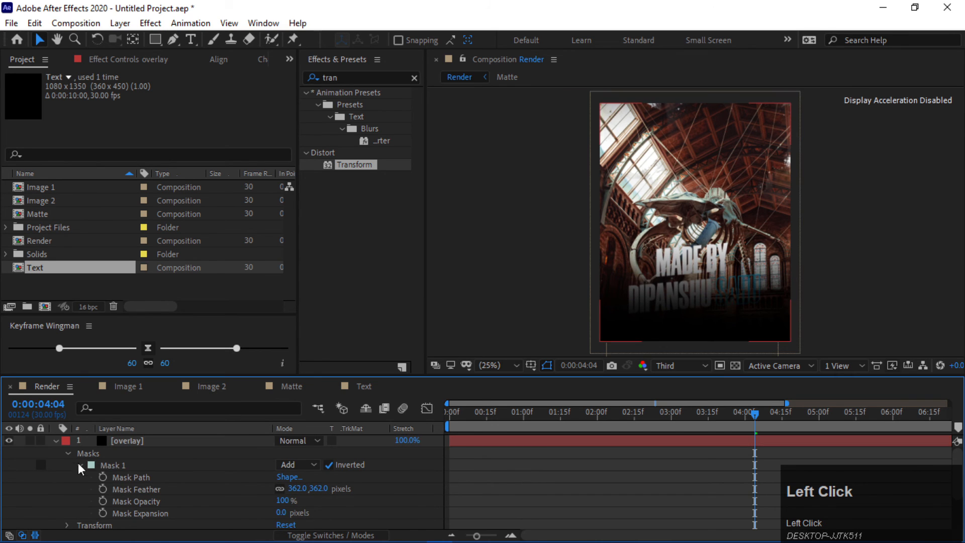
pyautogui.click(50, 438)
pyautogui.moveTo(162, 438); pyautogui.dragTo(167, 463)
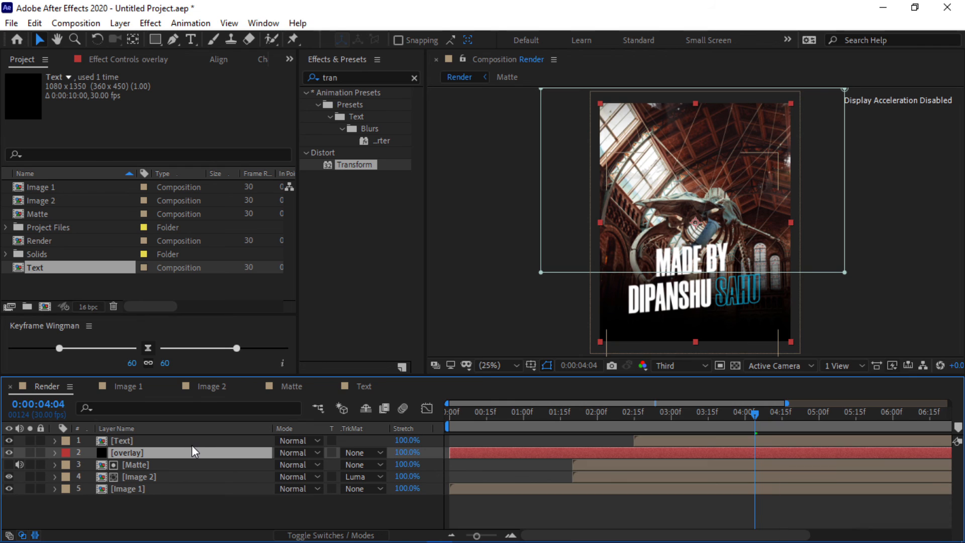
# Reduce the overlay's Mask Feather to 281 pixels and collapse the layer's properties.
pyautogui.press('f')
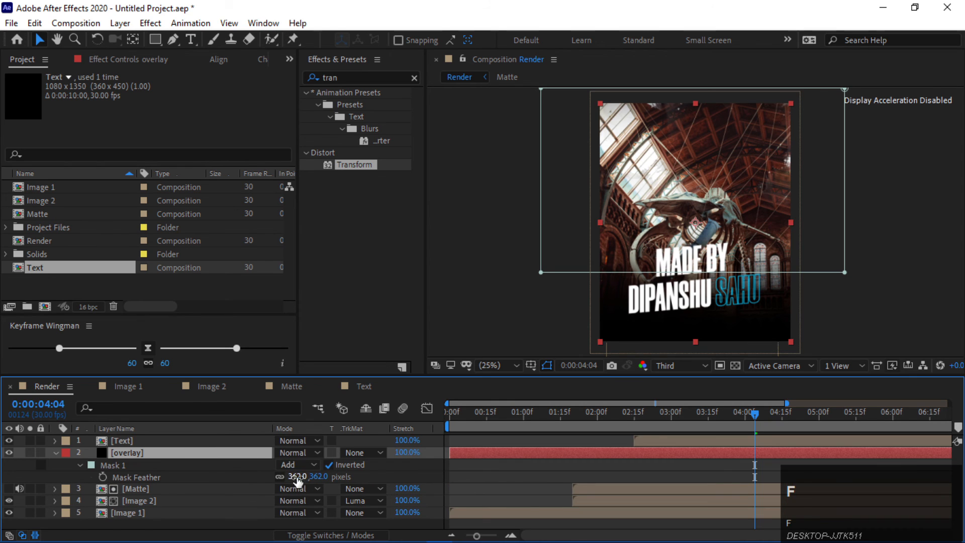
pyautogui.moveTo(297, 480); pyautogui.dragTo(241, 481)
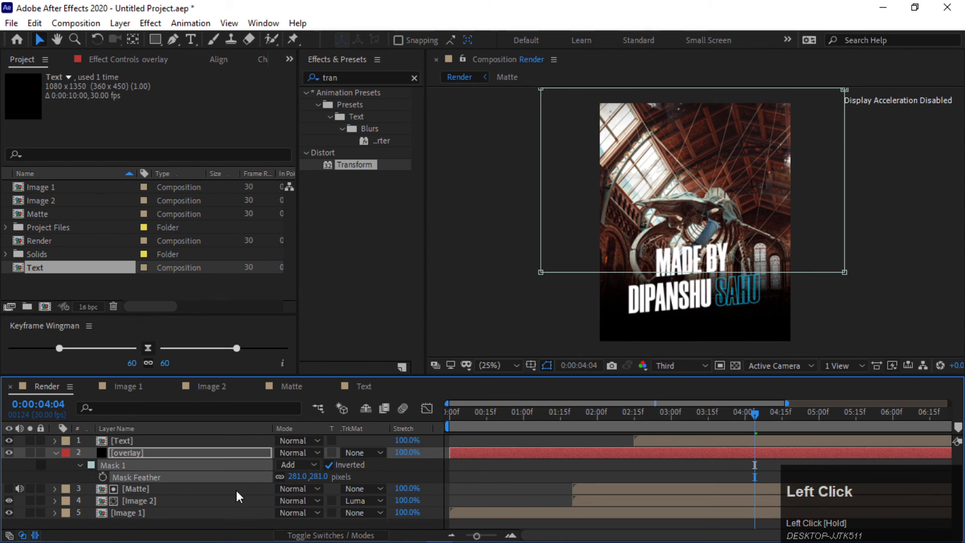
pyautogui.click(53, 453)
# Shift the overlay layer to start at 0:00:01:20 and keyframe its Position there at 540, 1295.
pyautogui.moveTo(571, 414); pyautogui.dragTo(617, 453)
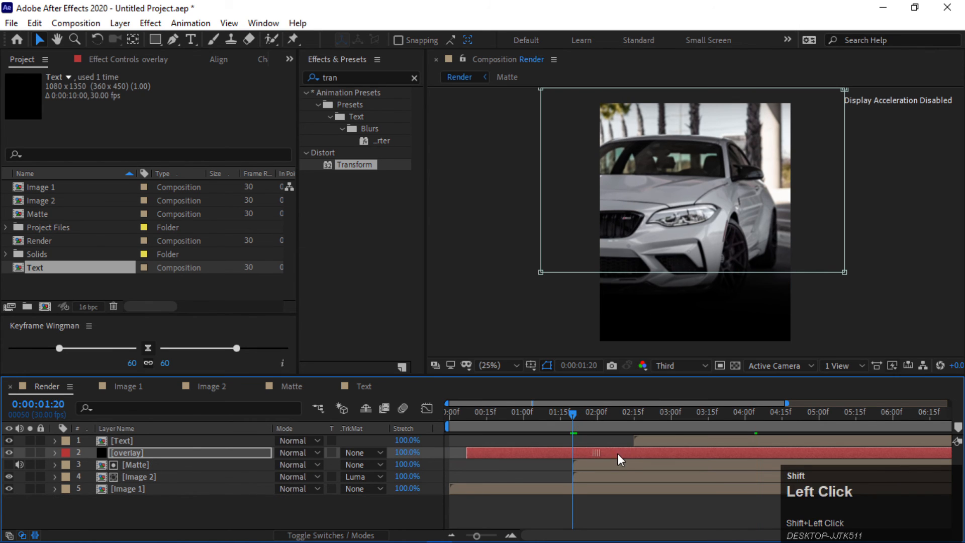
pyautogui.moveTo(704, 460); pyautogui.dragTo(704, 461)
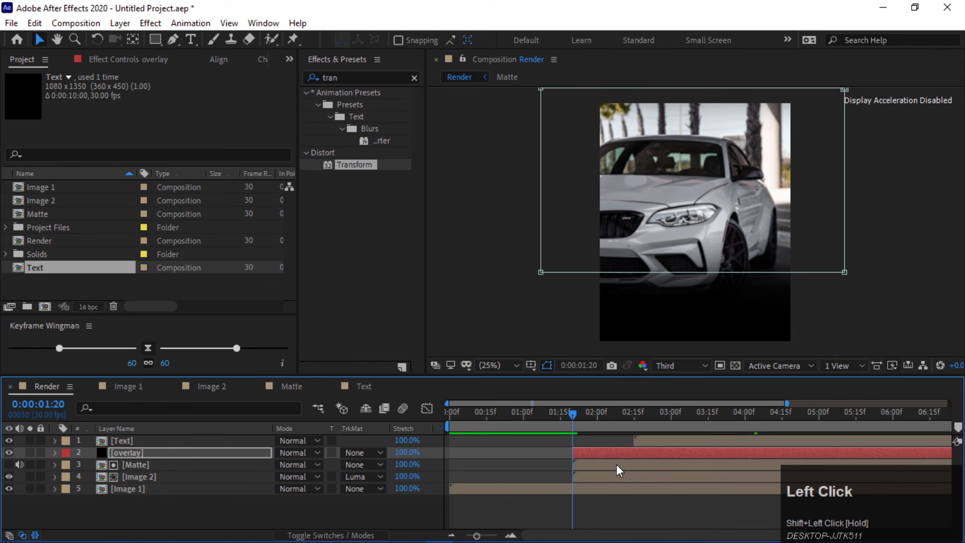
pyautogui.press('p')
pyautogui.moveTo(568, 411); pyautogui.dragTo(629, 414)
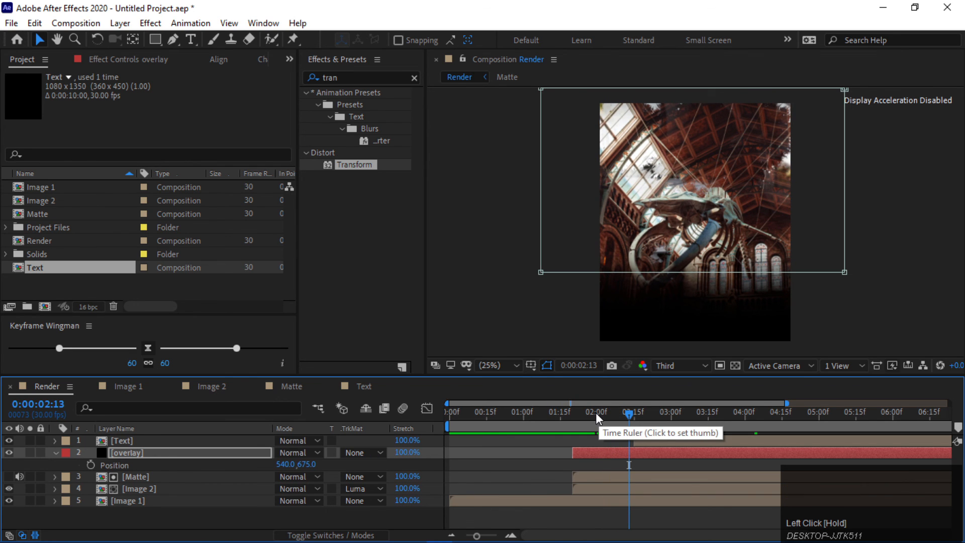
pyautogui.click(616, 412)
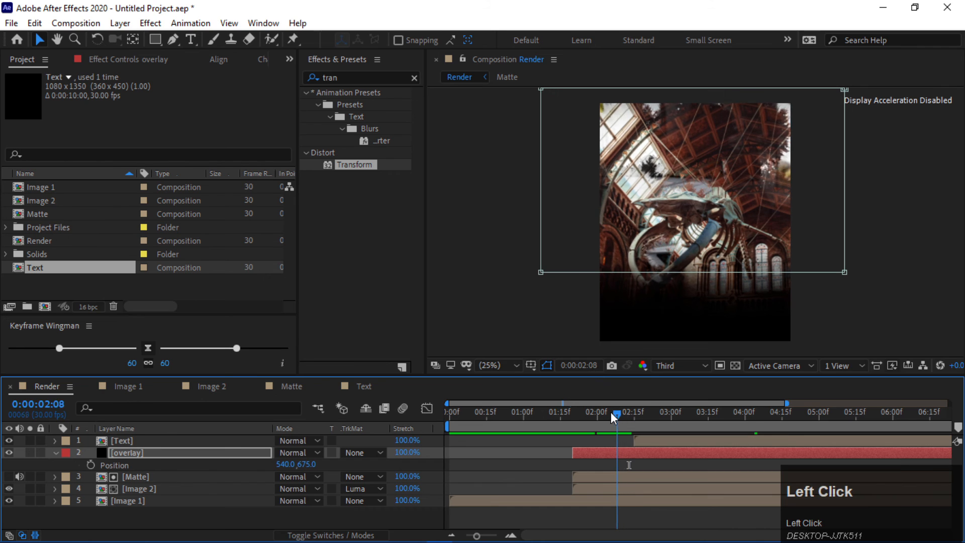
pyautogui.moveTo(612, 413); pyautogui.dragTo(572, 420)
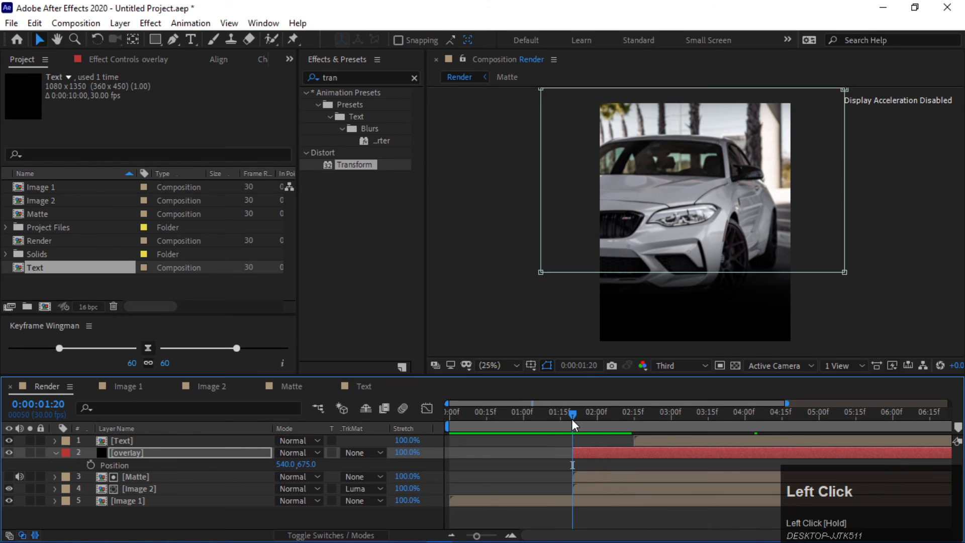
pyautogui.click(90, 464)
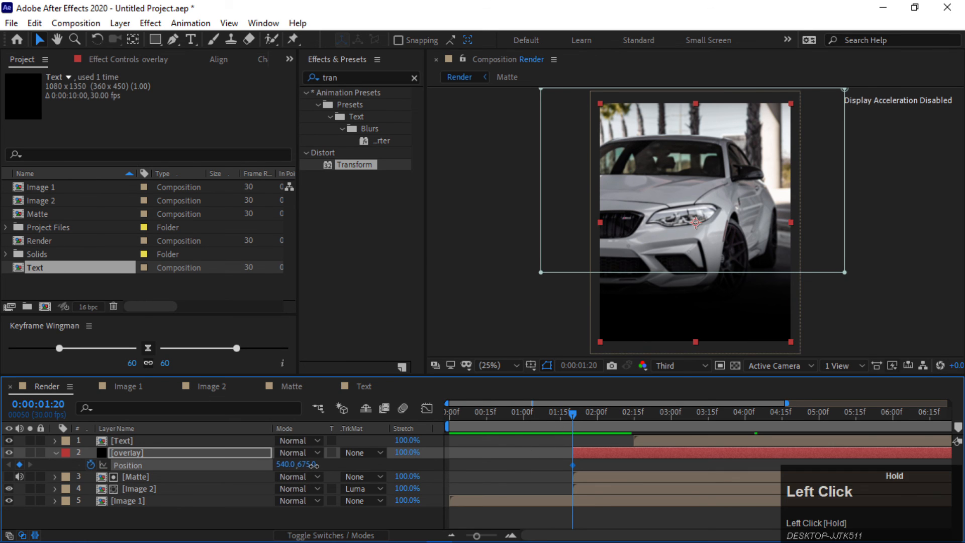
pyautogui.moveTo(314, 465); pyautogui.dragTo(320, 504)
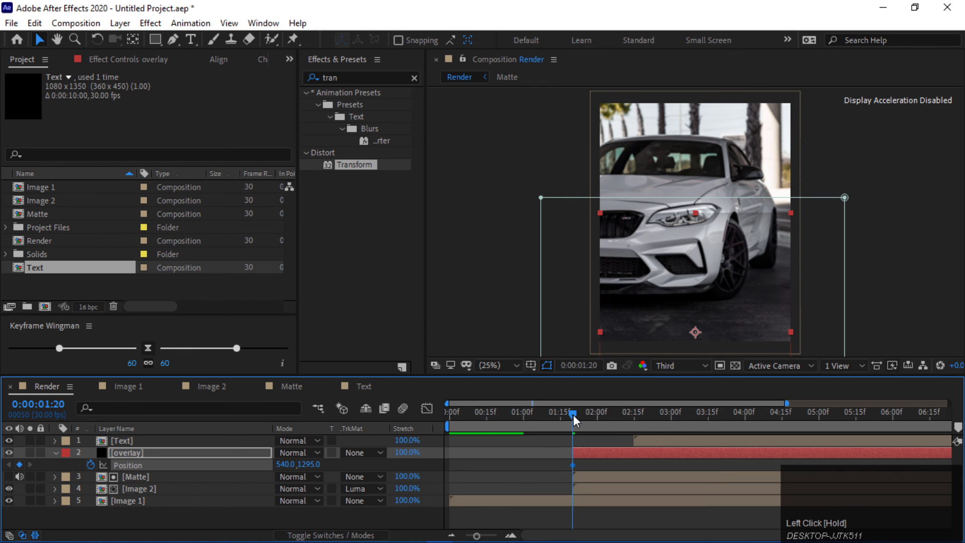
# Shift the Text layer to start at 0:00:02:12 and keyframe the overlay's Position there at 540, 672.
pyautogui.moveTo(573, 415); pyautogui.dragTo(626, 416)
pyautogui.click(640, 439)
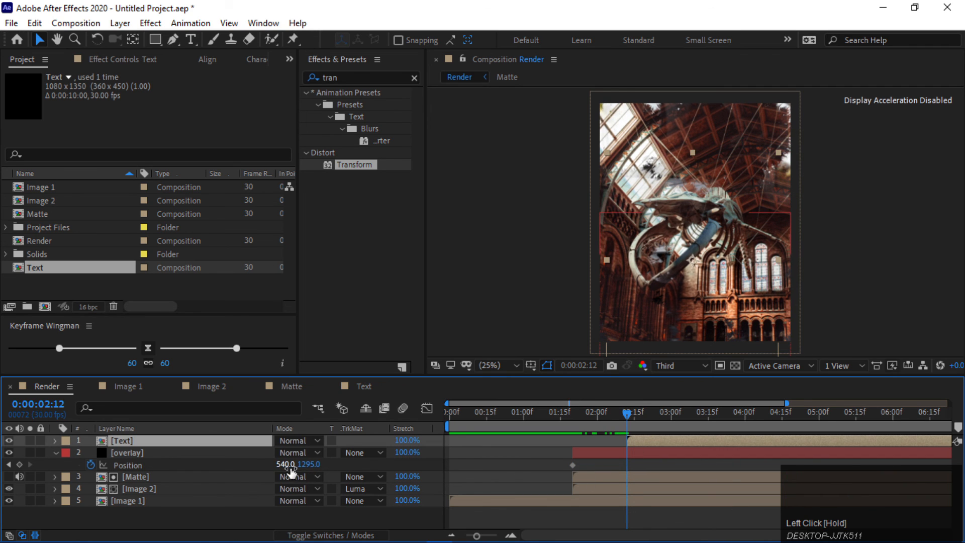
pyautogui.moveTo(298, 470); pyautogui.dragTo(375, 140)
pyautogui.click(476, 517)
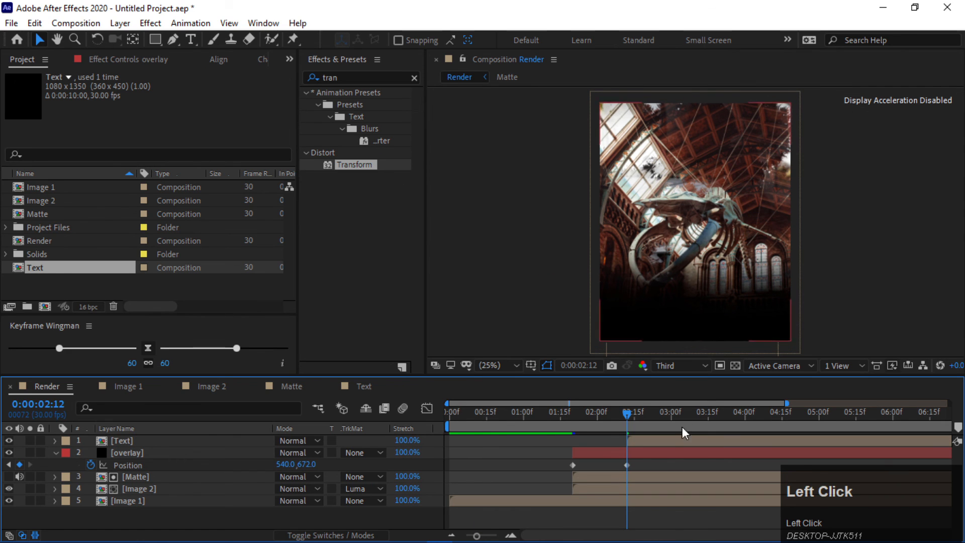
# Easy-ease both overlay Position keyframes, extend the ending ease toward the first keyframe in the speed graph, and return to 0:00:00:00.
pyautogui.moveTo(635, 464); pyautogui.dragTo(537, 470)
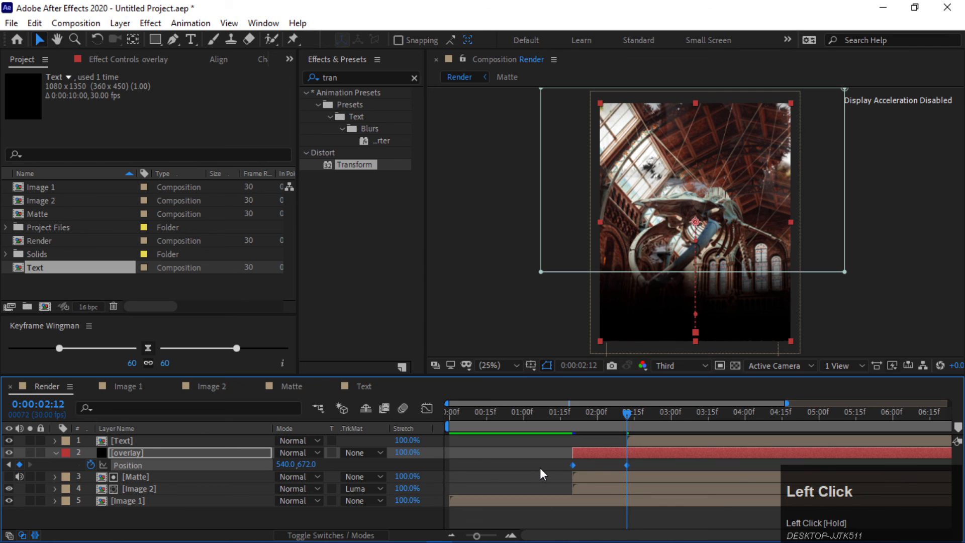
pyautogui.press('F9')
pyautogui.click(426, 408)
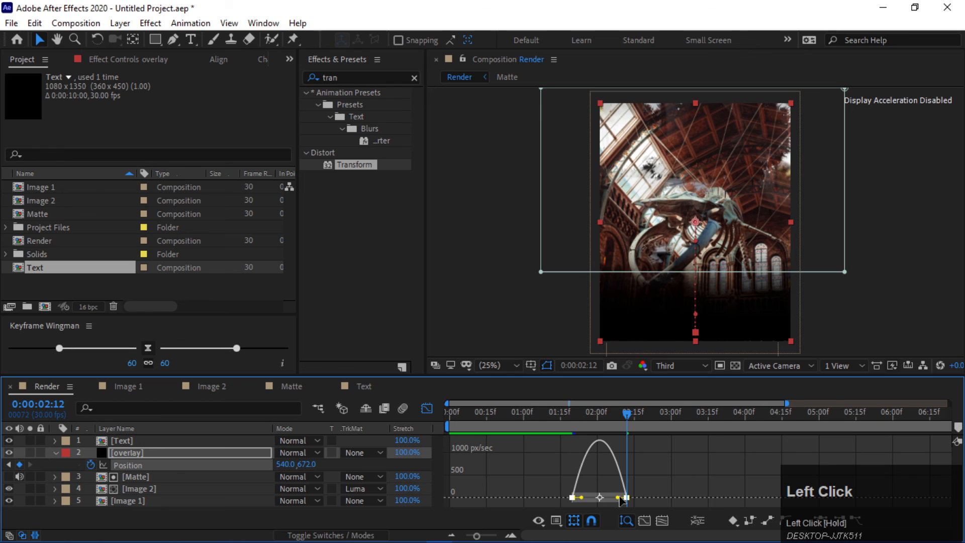
pyautogui.moveTo(620, 499); pyautogui.dragTo(583, 413)
pyautogui.press('Home')
pyautogui.click(426, 408)
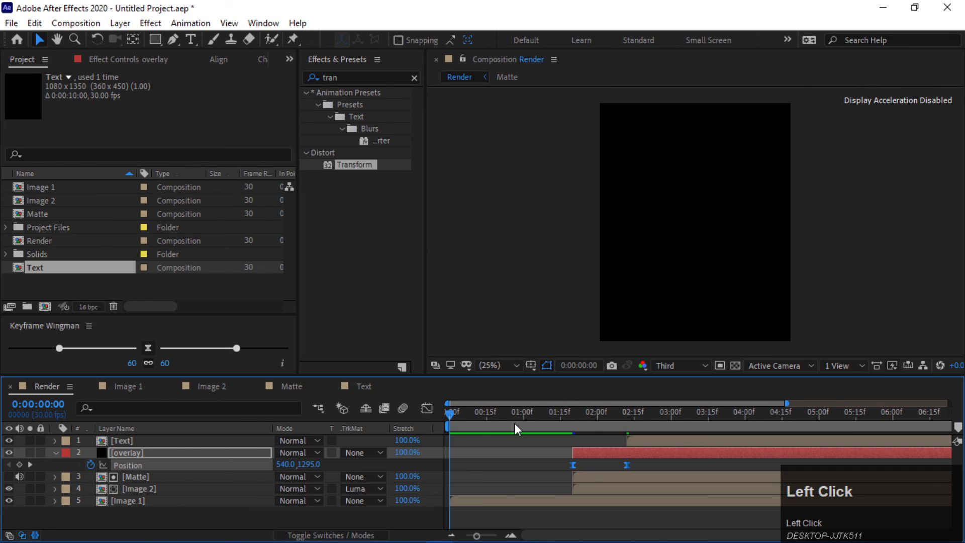
# Preview the Render composition up to the full title, end its work area at 0:00:04:00, and return to 0:00:00:00.
pyautogui.moveTo(449, 409); pyautogui.dragTo(745, 416)
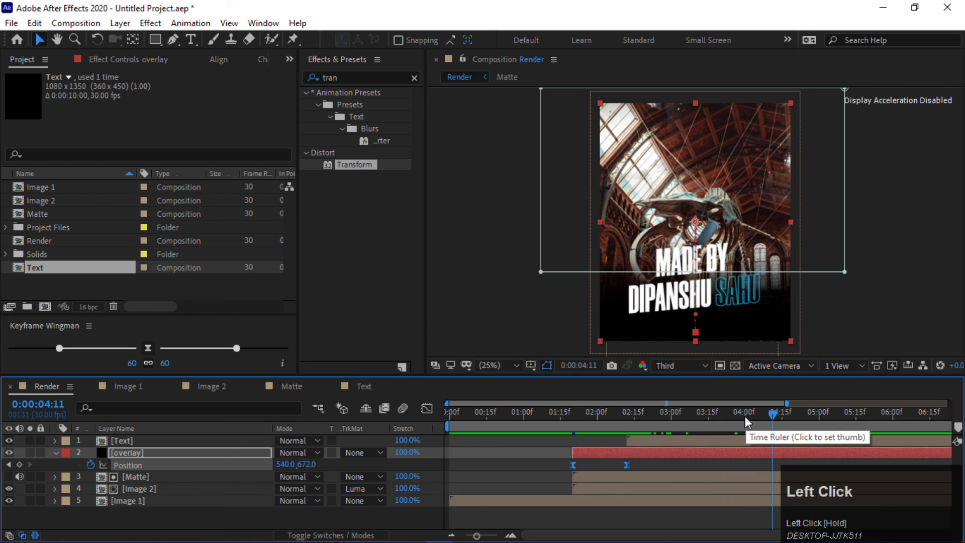
pyautogui.press('space')
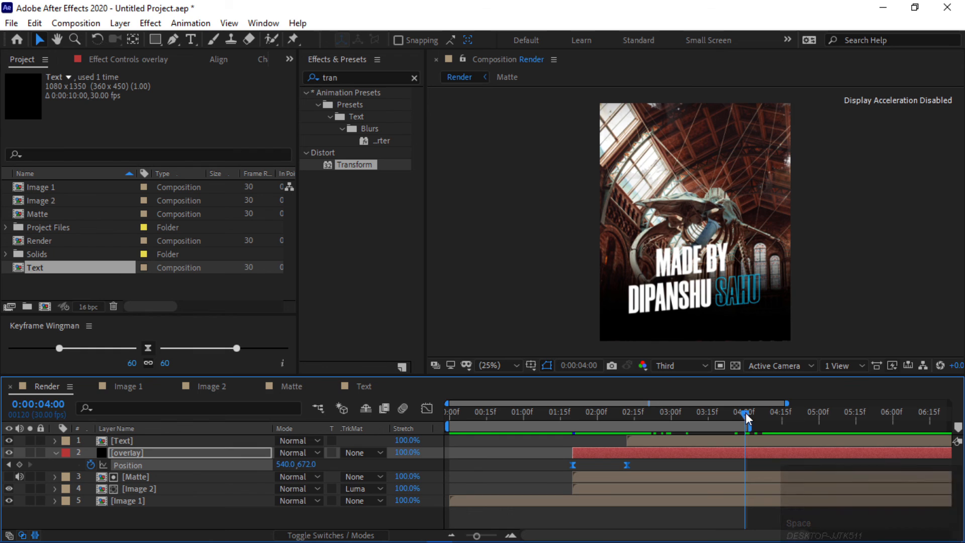
pyautogui.moveTo(746, 412); pyautogui.dragTo(399, 416)
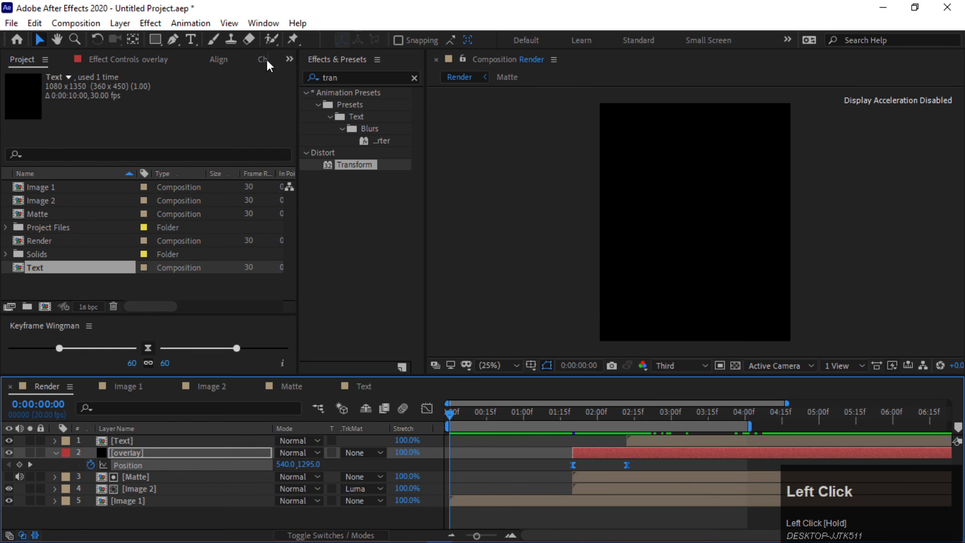
# Enable Cache Before Playback in the preview settings and play the Render composition from its start.
pyautogui.click(290, 60)
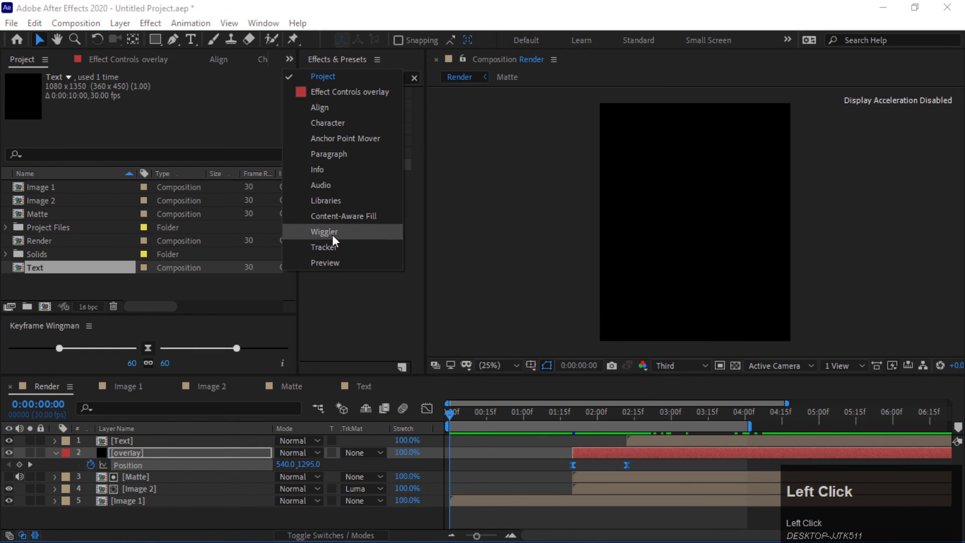
pyautogui.click(331, 264)
pyautogui.click(286, 57)
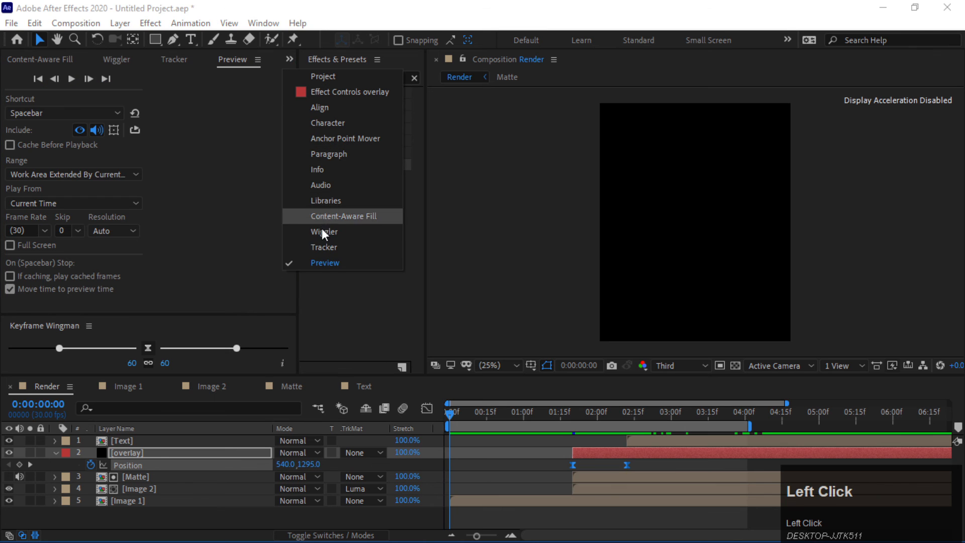
pyautogui.click(12, 144)
pyautogui.click(71, 79)
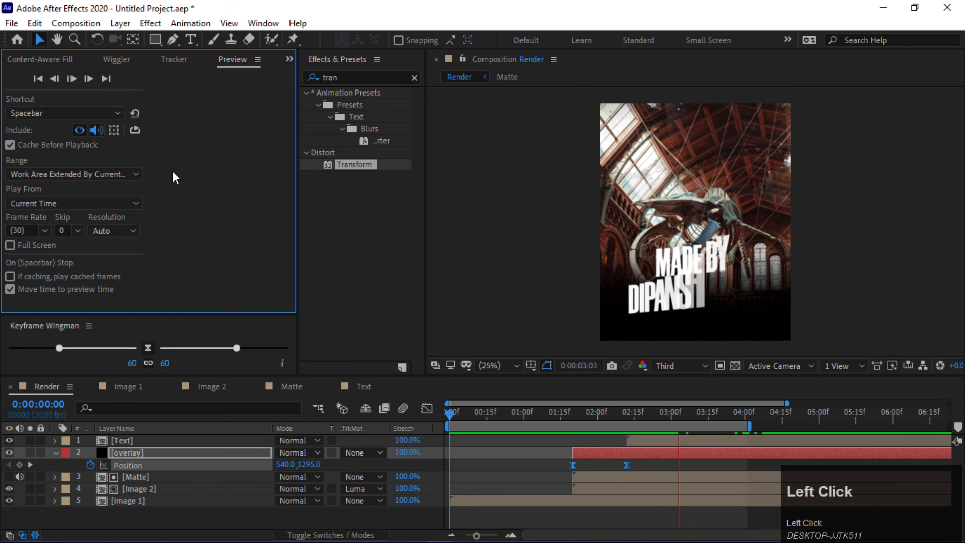